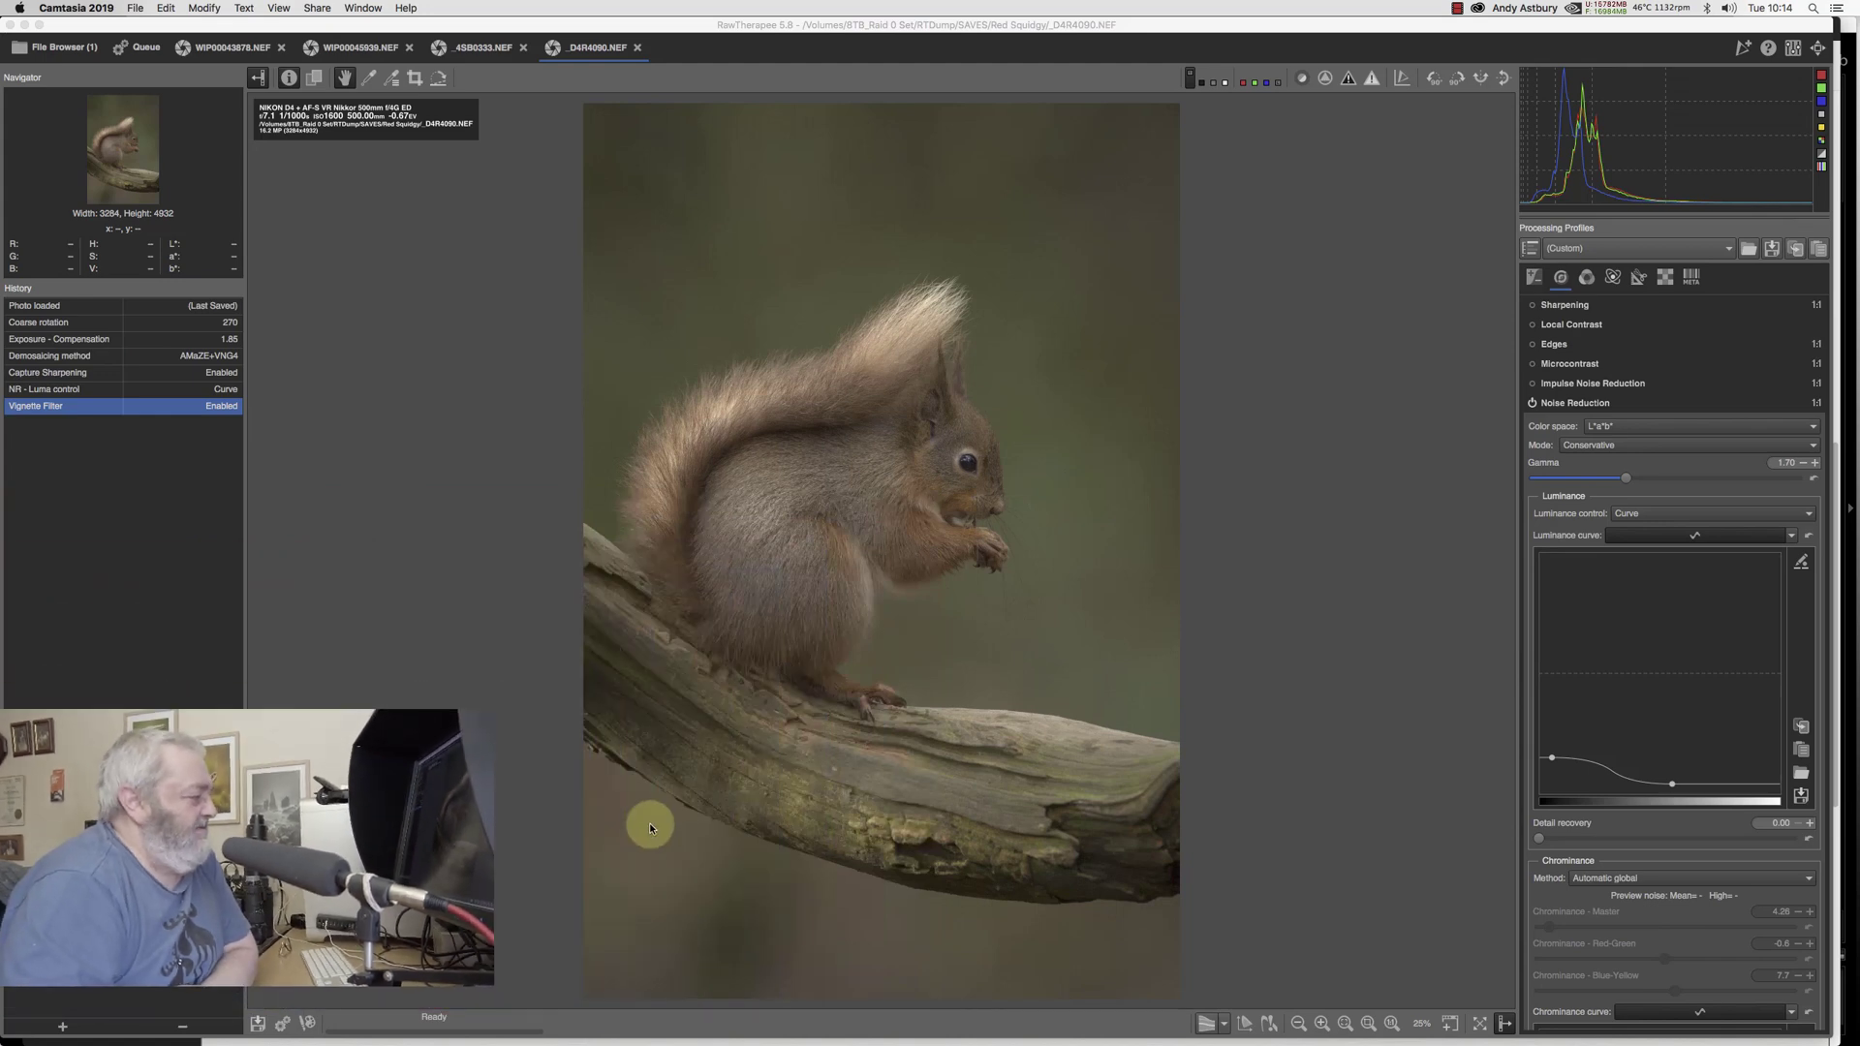
# Step: Switch to Lightroom Classic and view the four SAVES raws: puffin, barn owl, red squirrel and eagle
pyautogui.moveTo(649, 1042)
pyautogui.click(593, 1029)
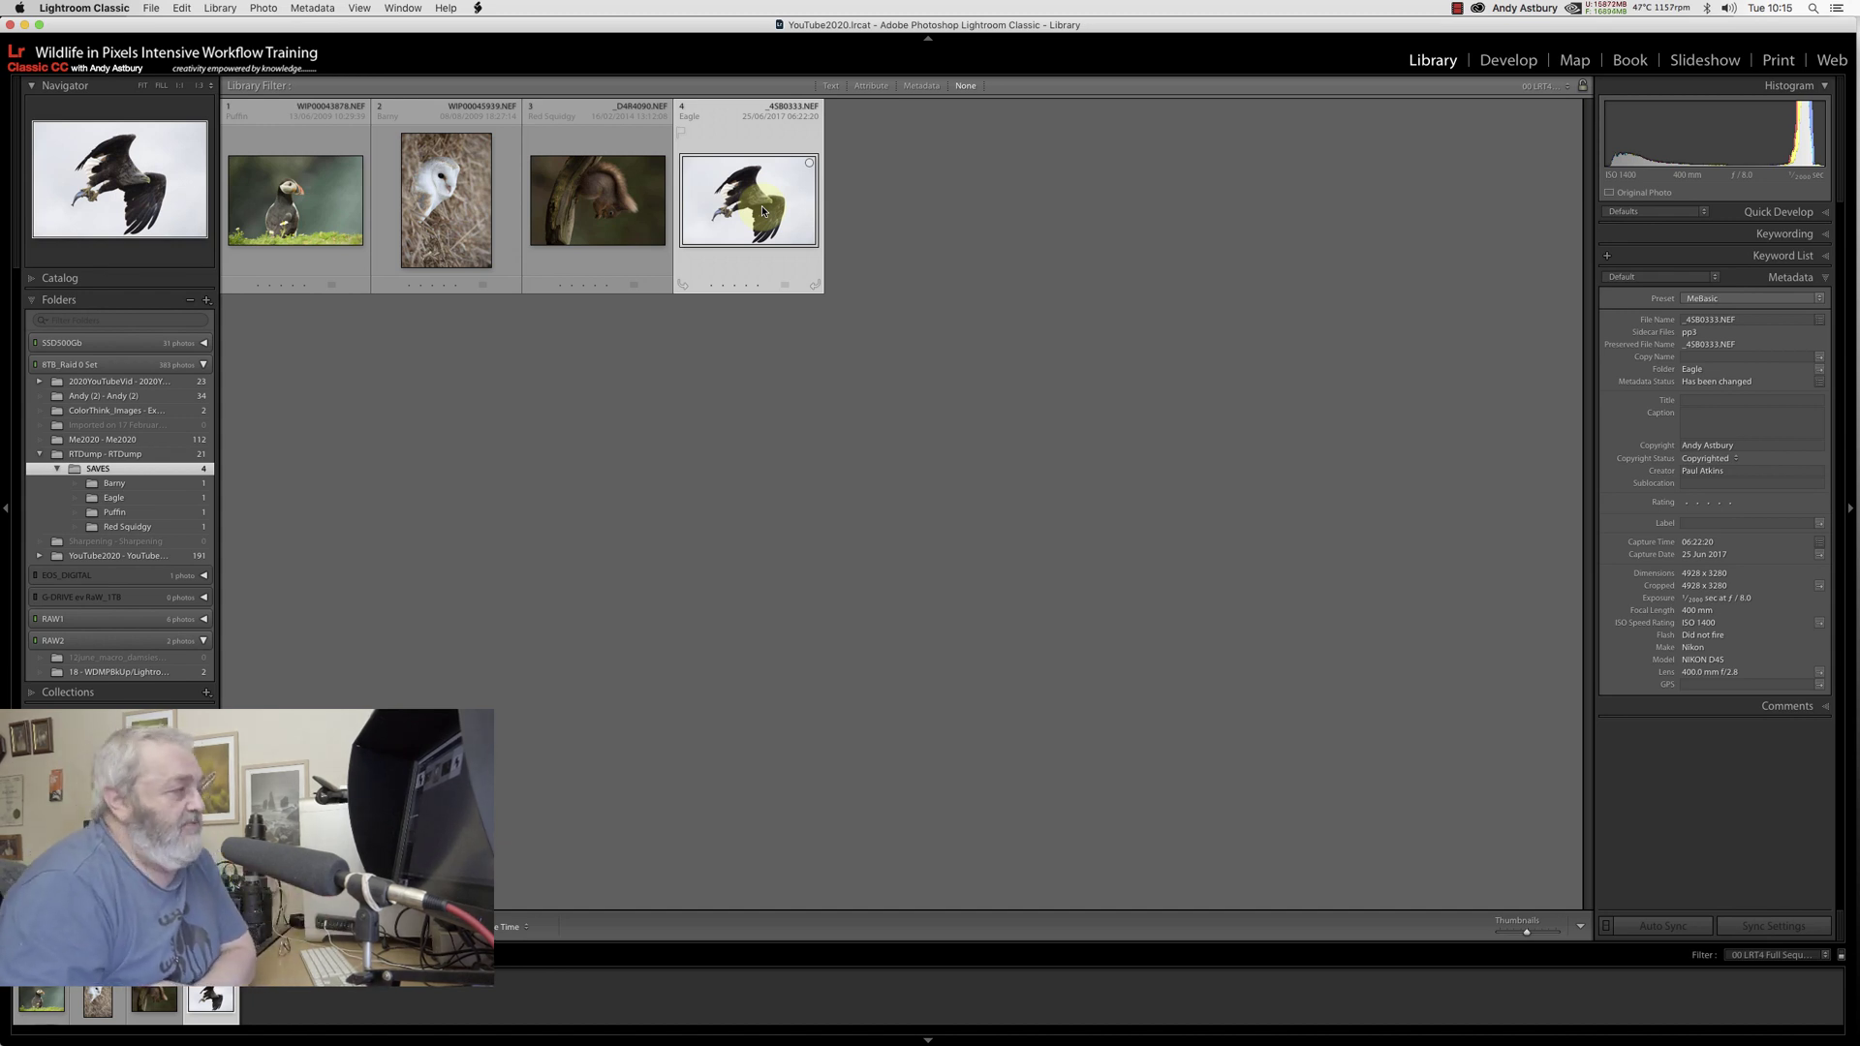
pyautogui.moveTo(655, 1041)
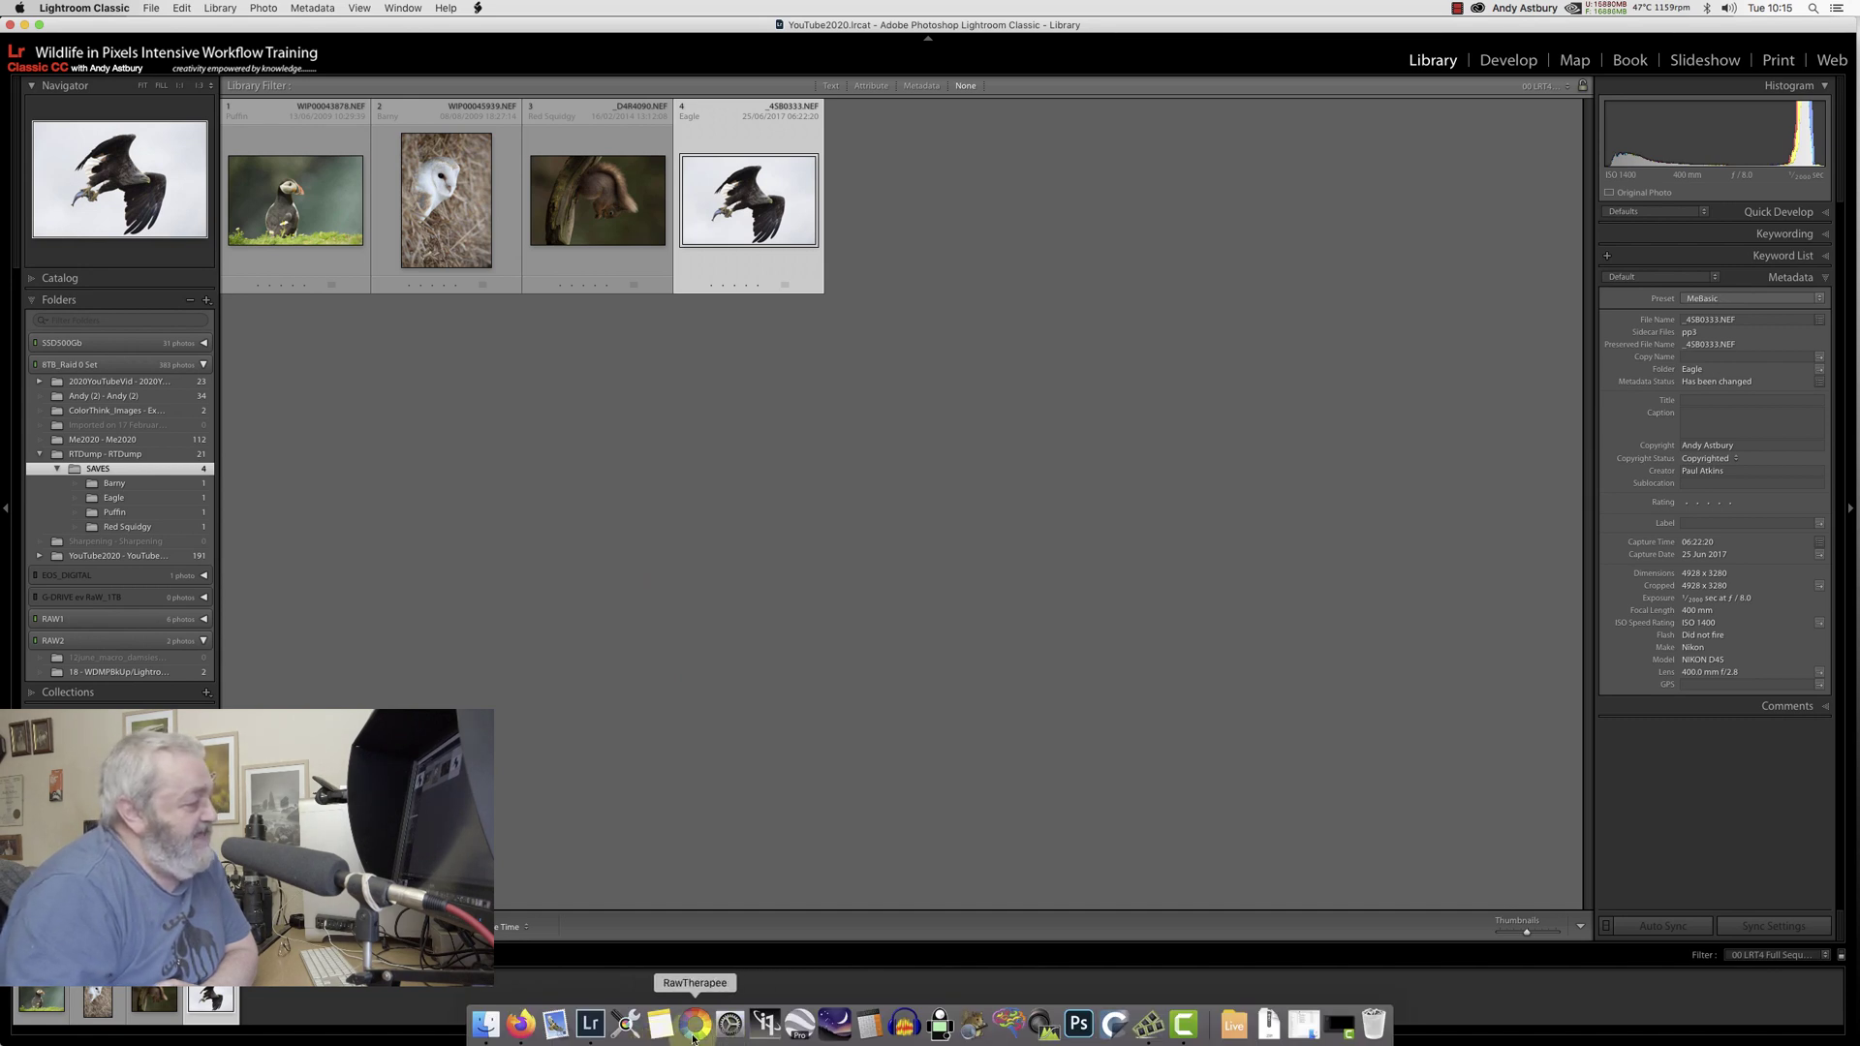
# Step: Return to RawTherapee and look through the eagle and barn owl raws, ending on the puffin raw
pyautogui.click(694, 1037)
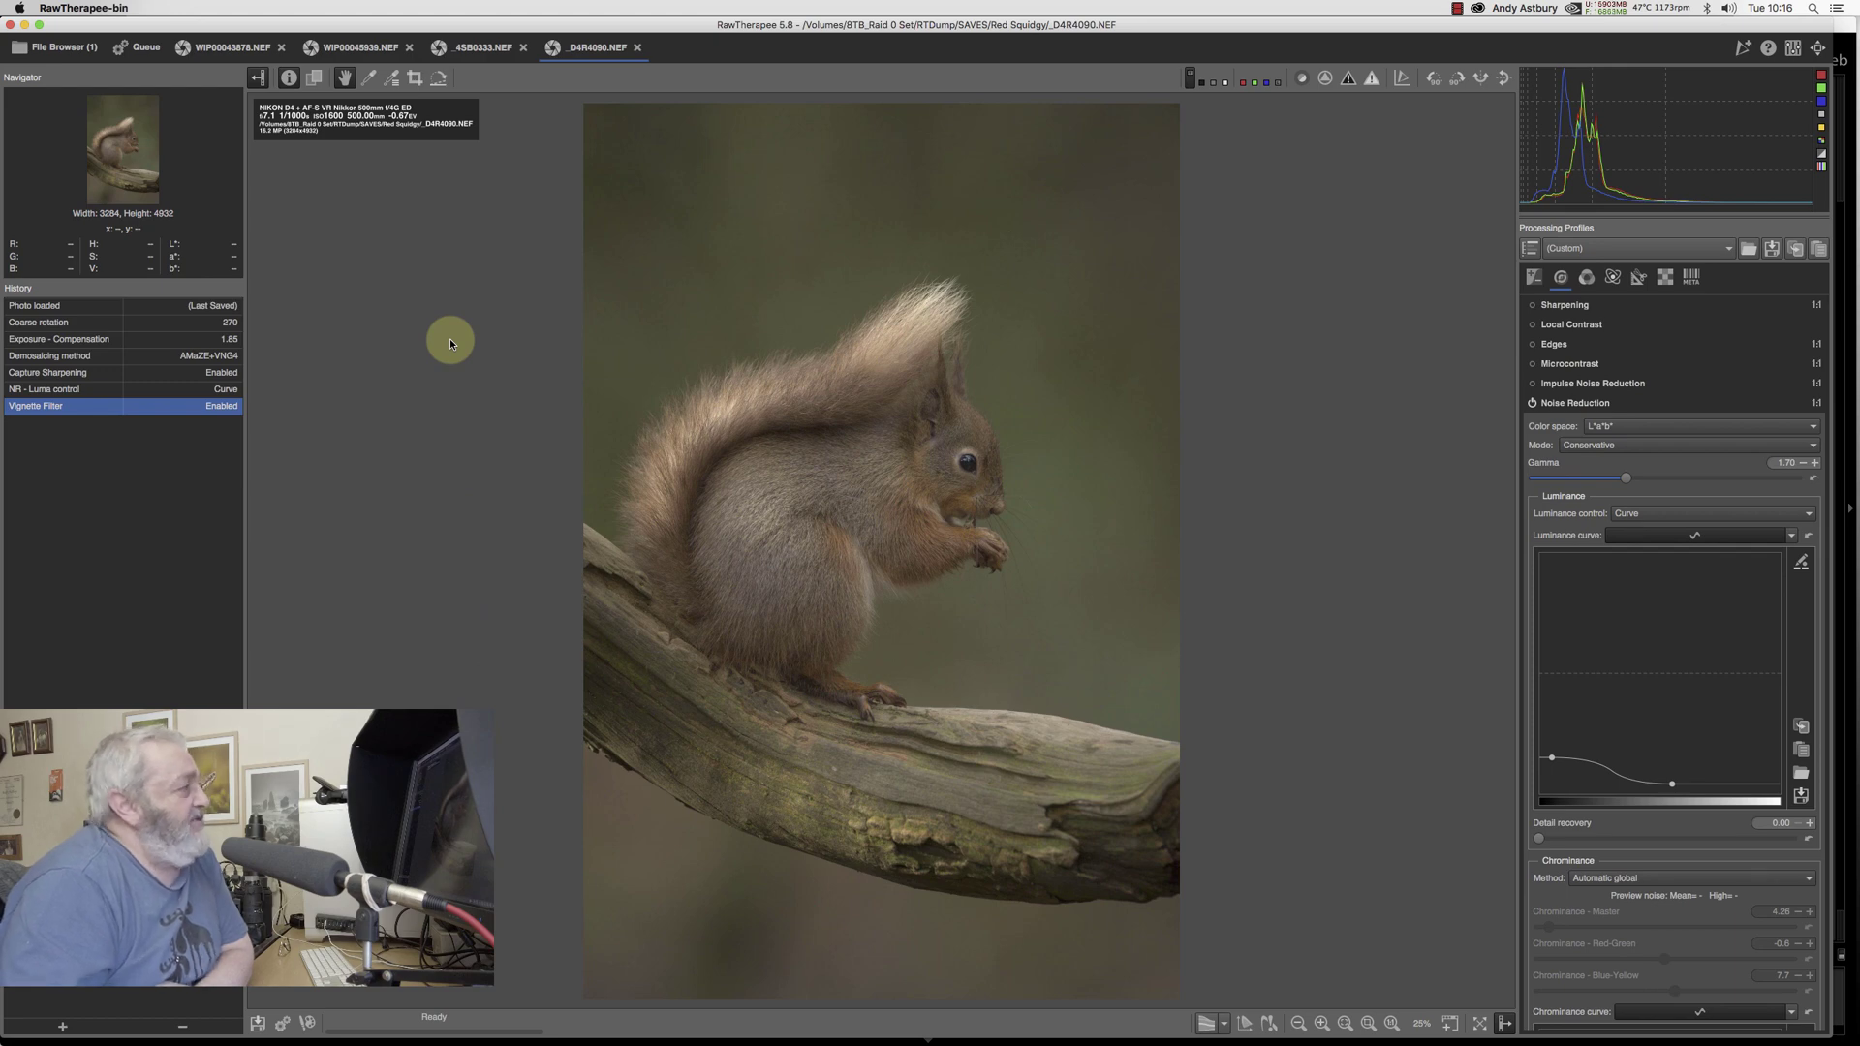
pyautogui.click(483, 49)
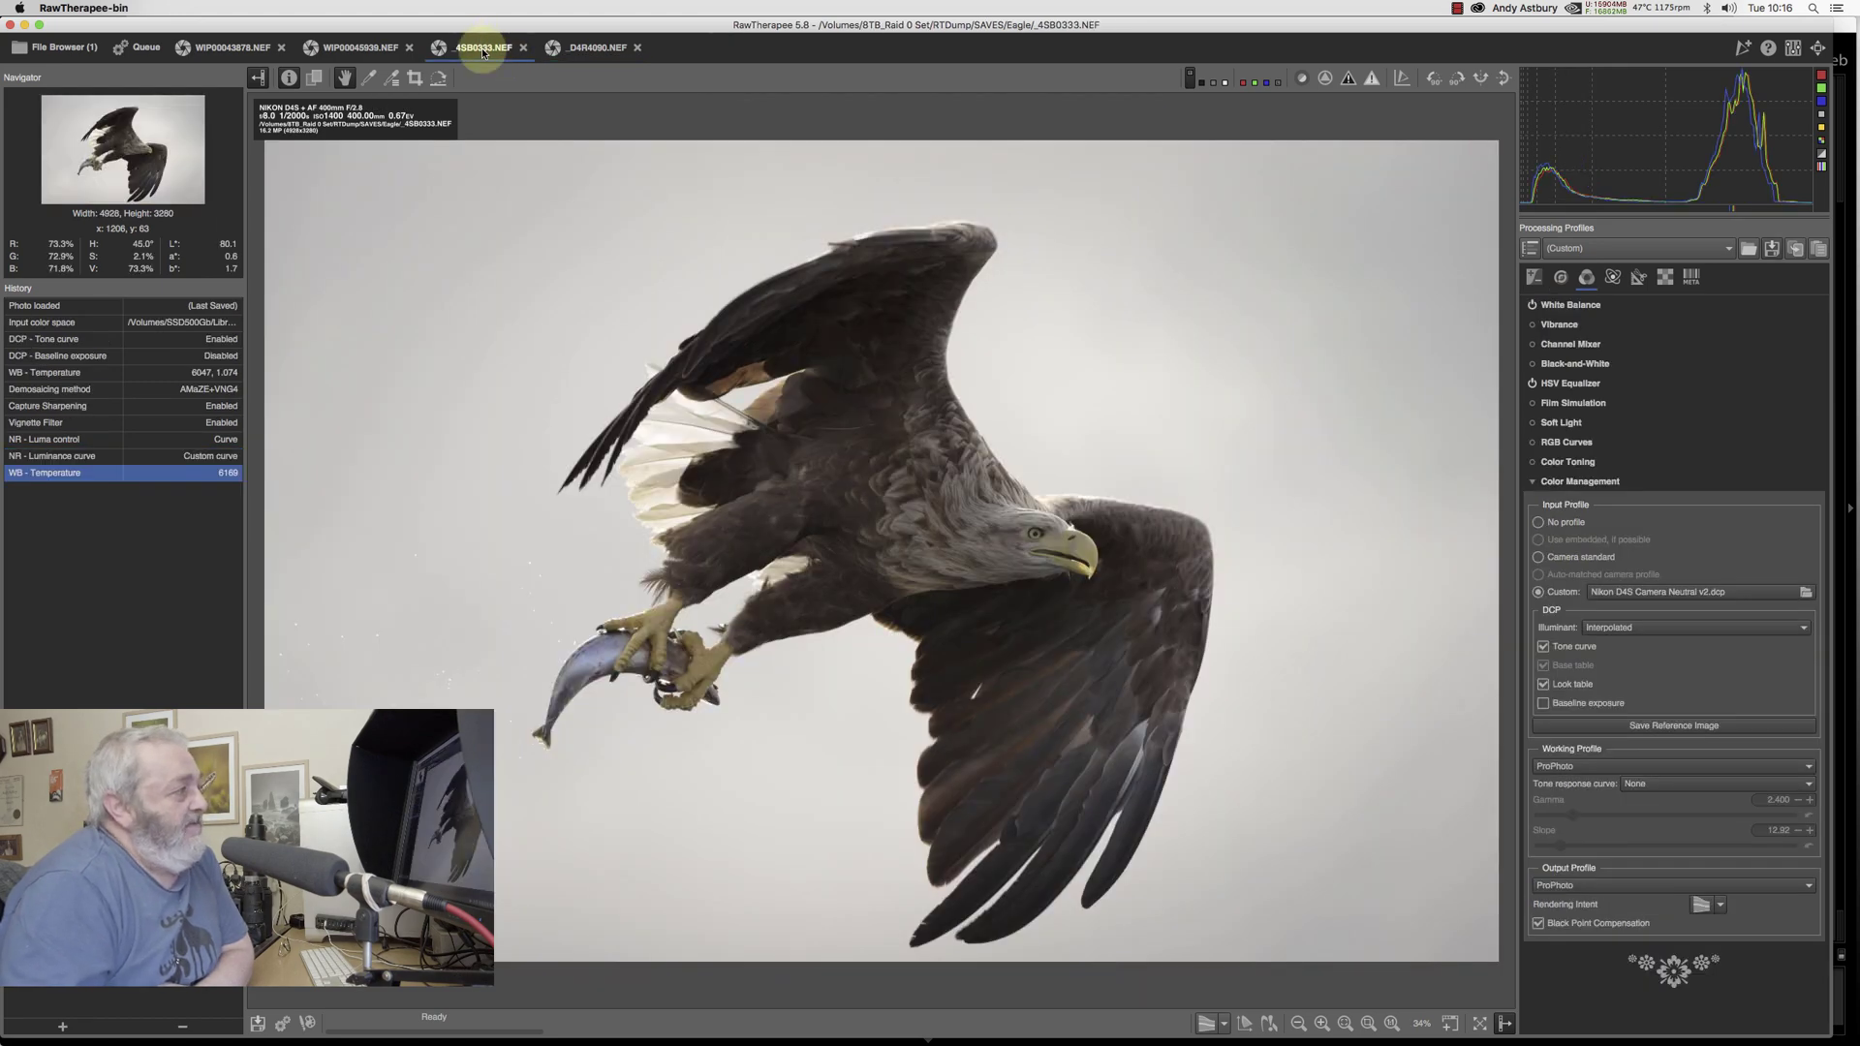
pyautogui.click(385, 53)
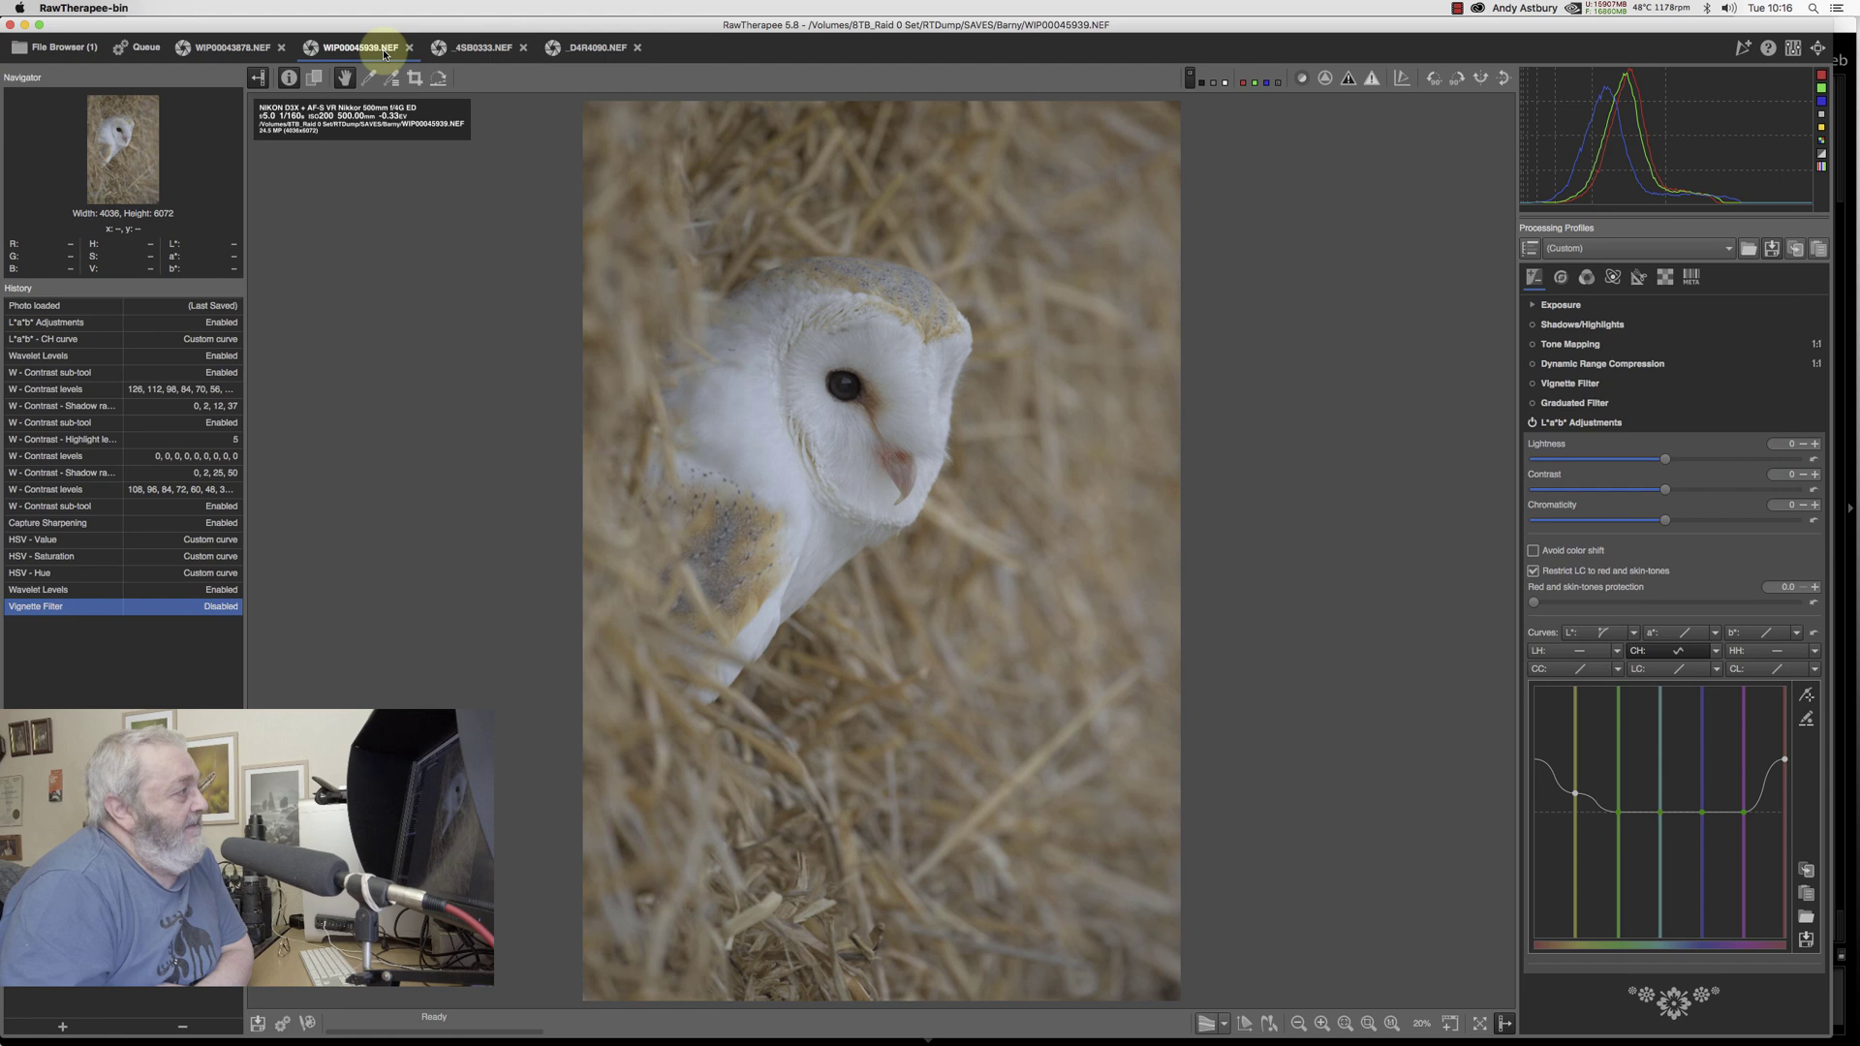
pyautogui.click(237, 49)
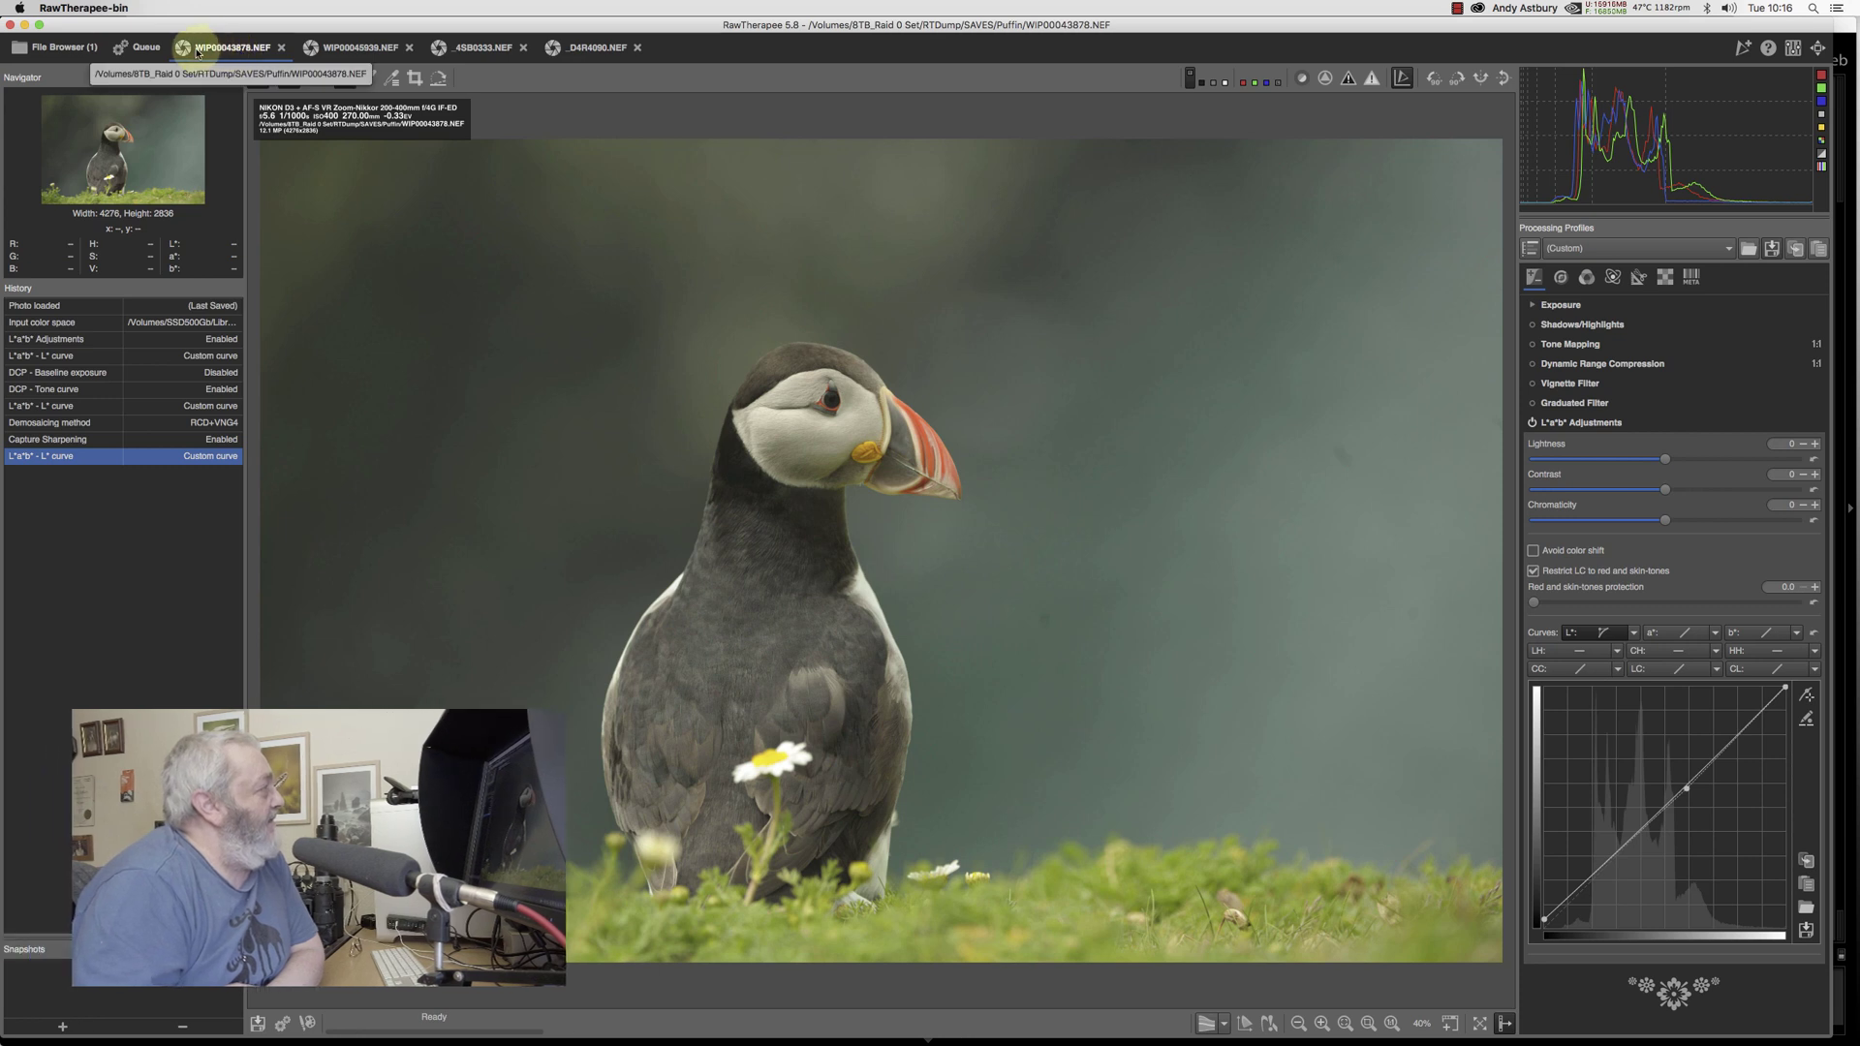
# Step: Browse RTDump/SAVES in the File Browser, showing the Red Squidgy folder with D4R4090.NEF
pyautogui.click(65, 50)
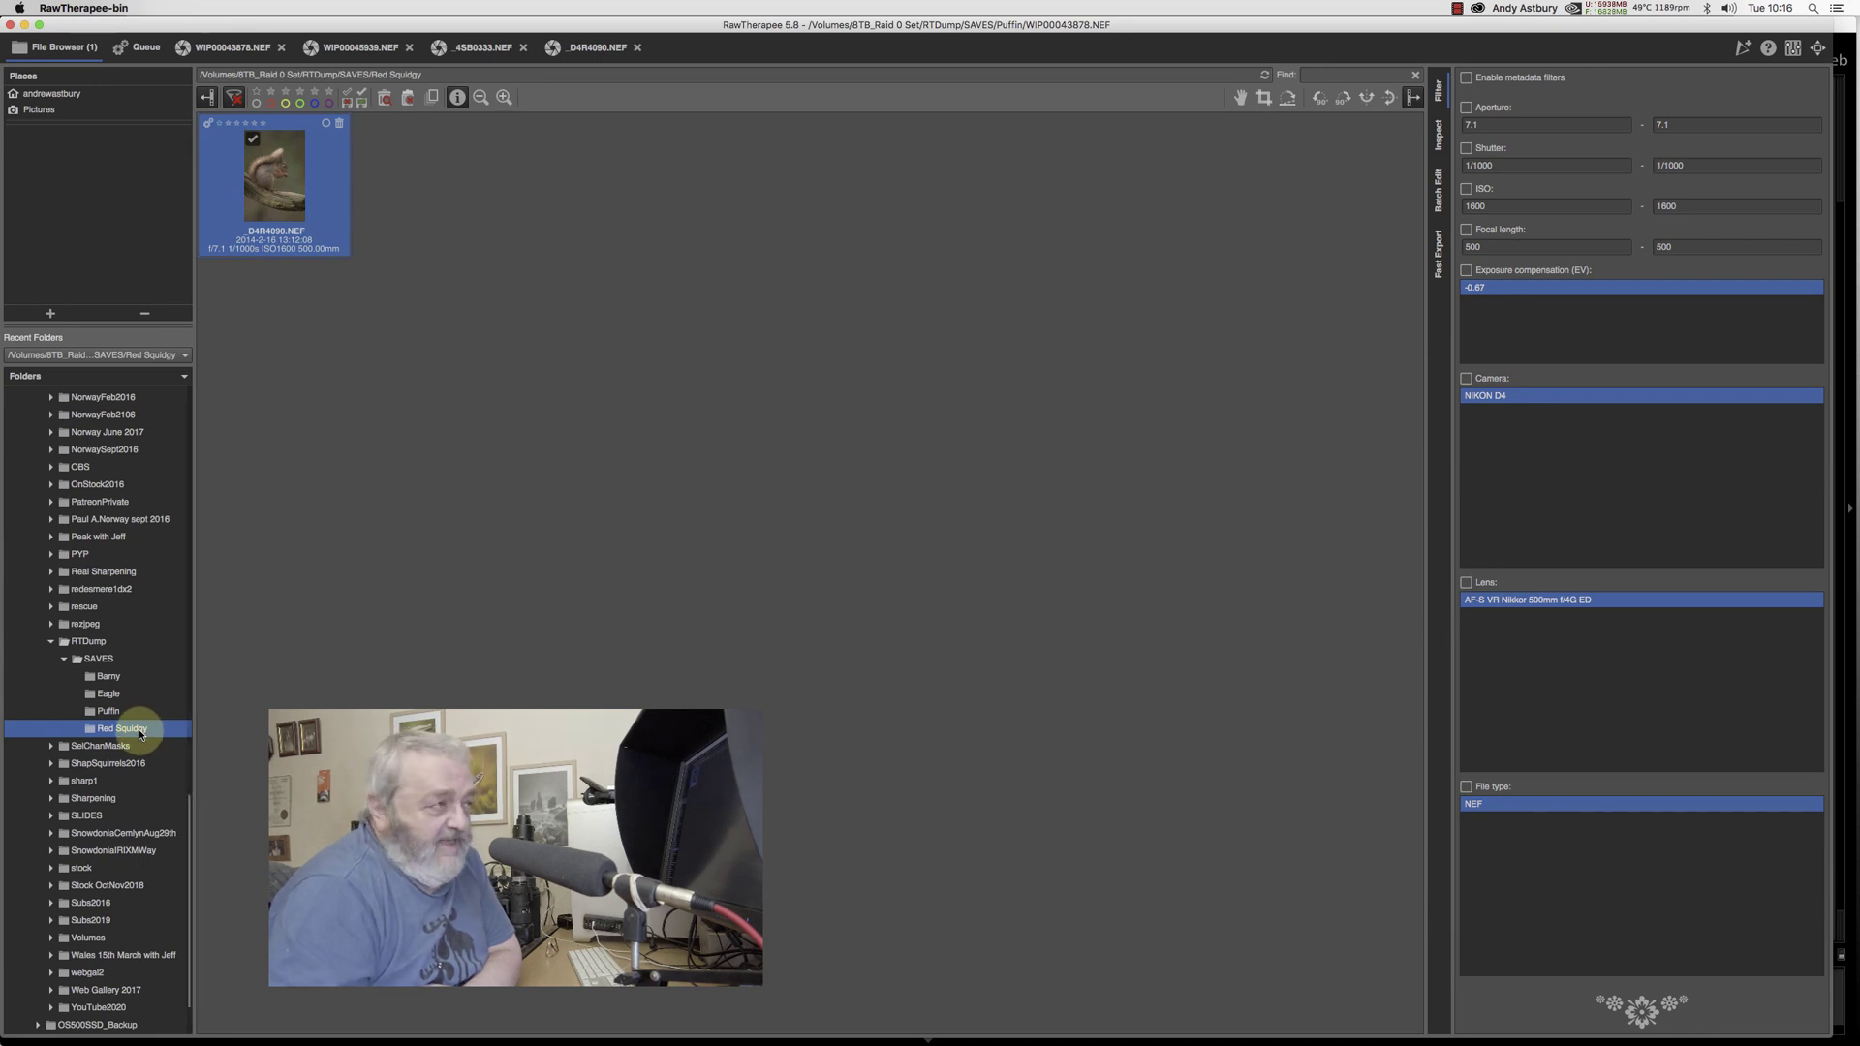
pyautogui.click(95, 661)
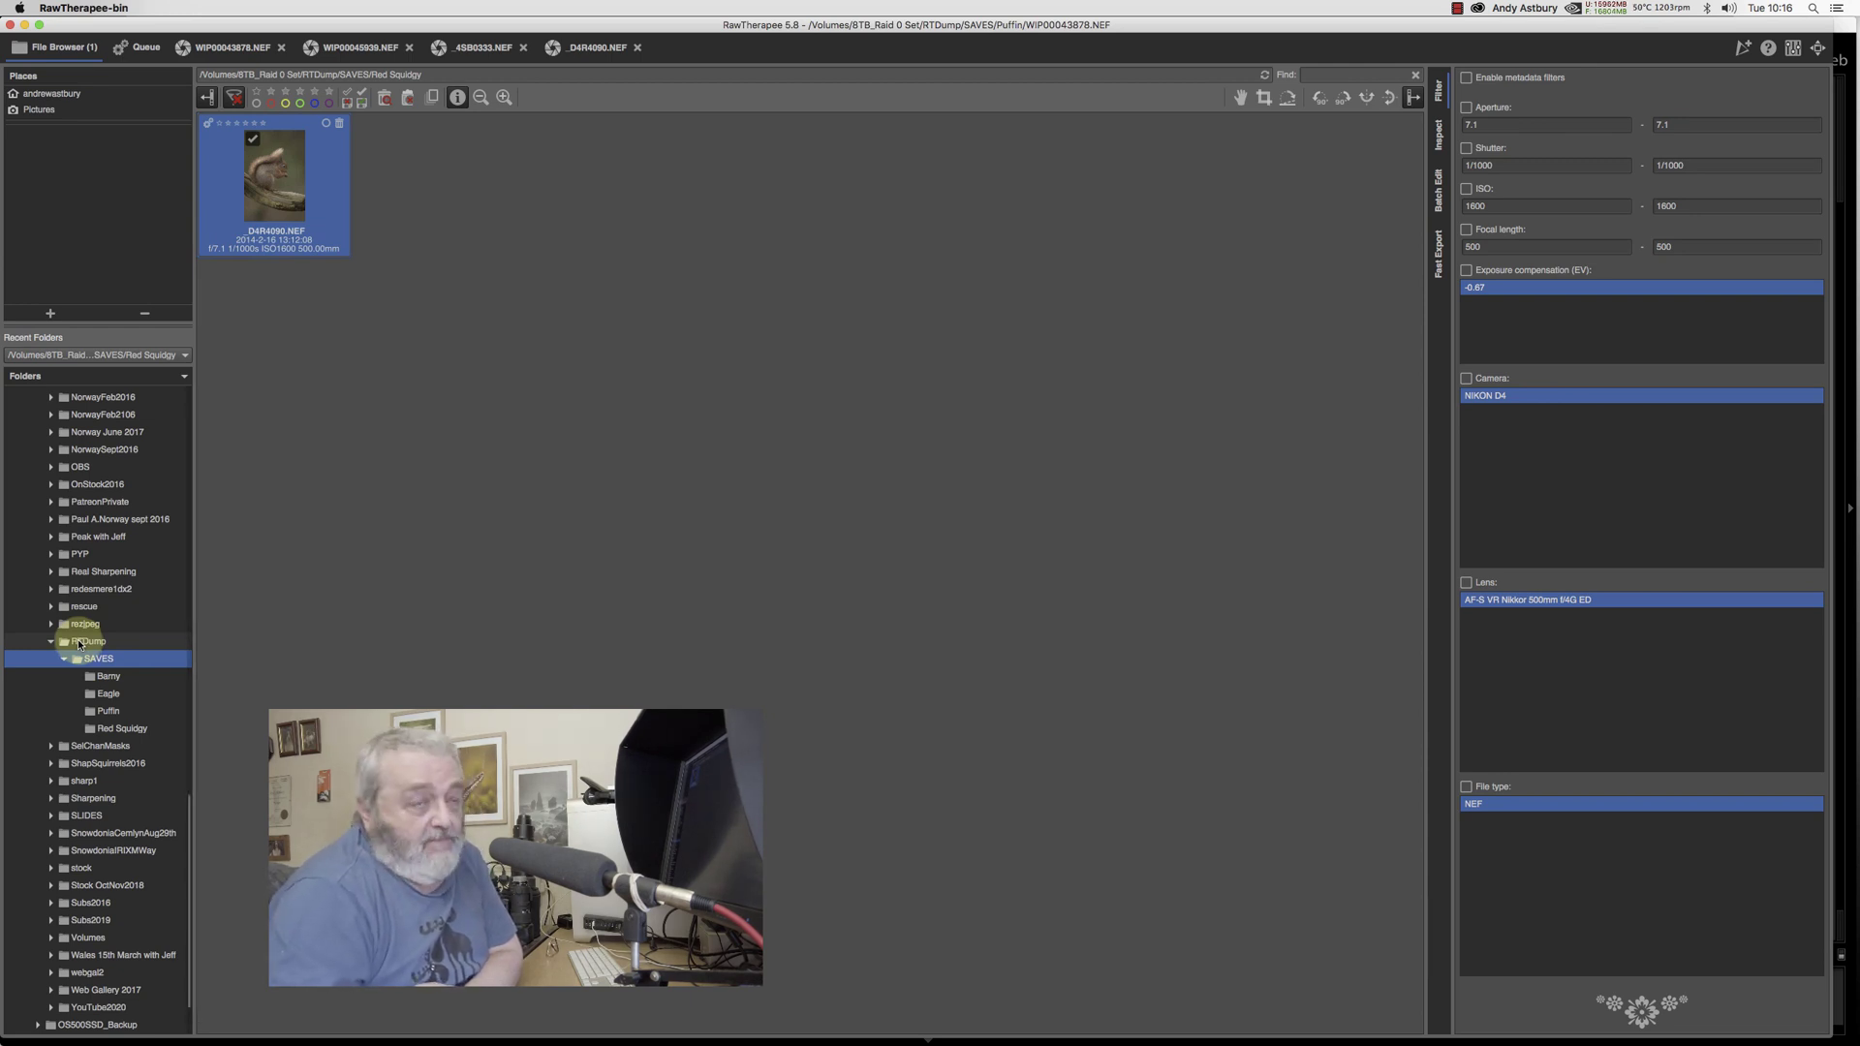
pyautogui.moveTo(528, 1042)
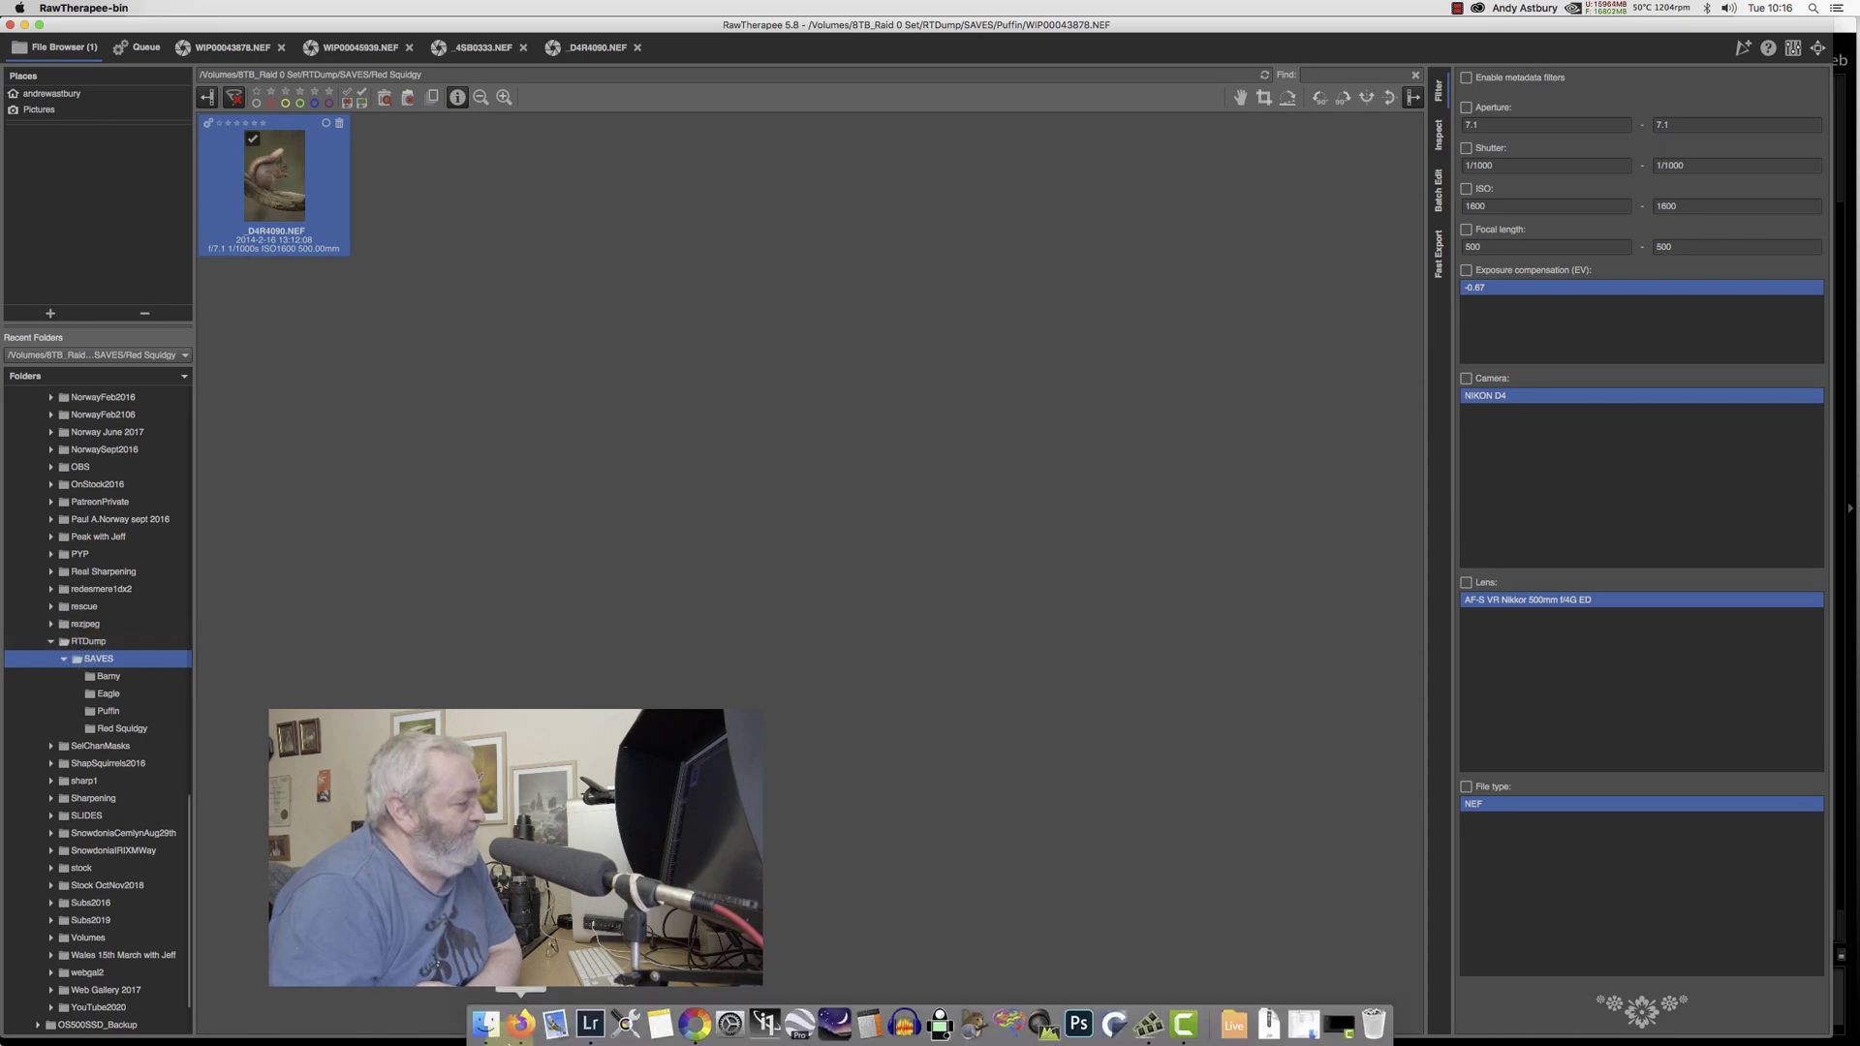
# Step: Check the SAVES subfolders' NEF and pp3 files in Finder, then return to the D4R4090.NEF edit
pyautogui.click(485, 1025)
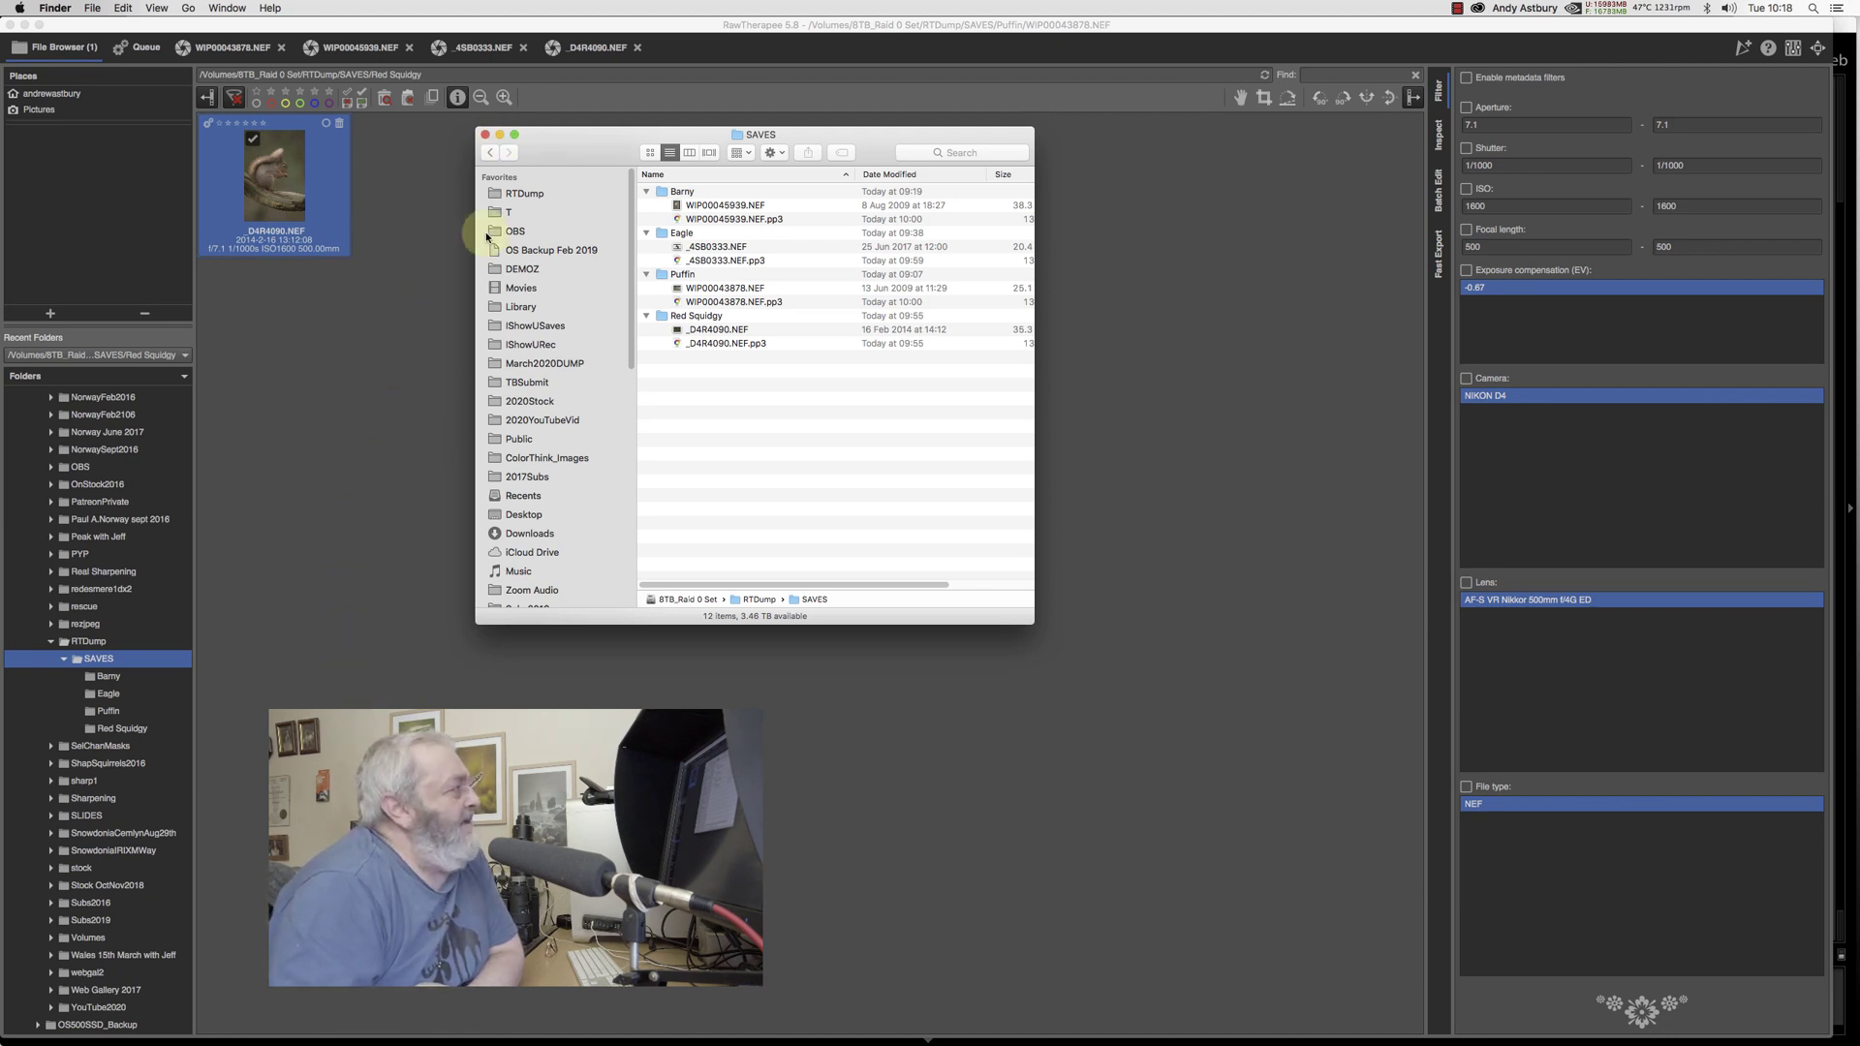
pyautogui.click(571, 49)
pyautogui.click(572, 49)
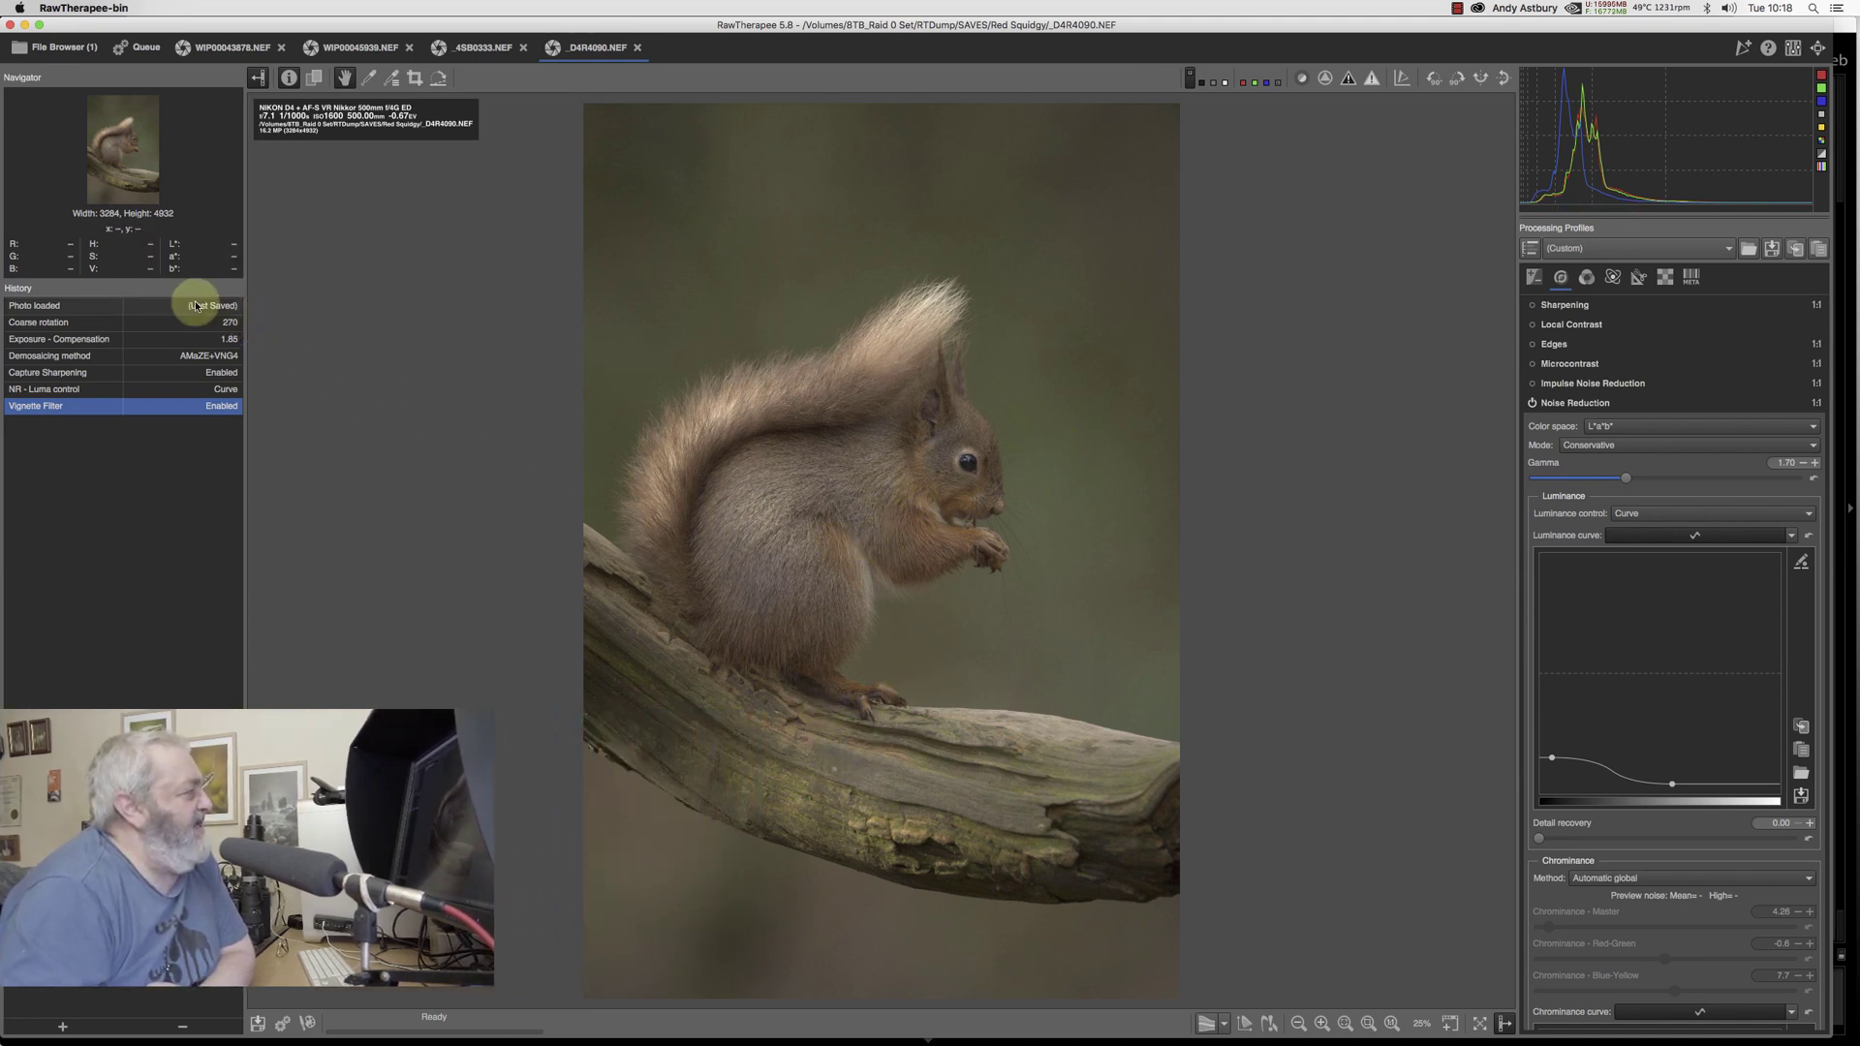
pyautogui.click(191, 332)
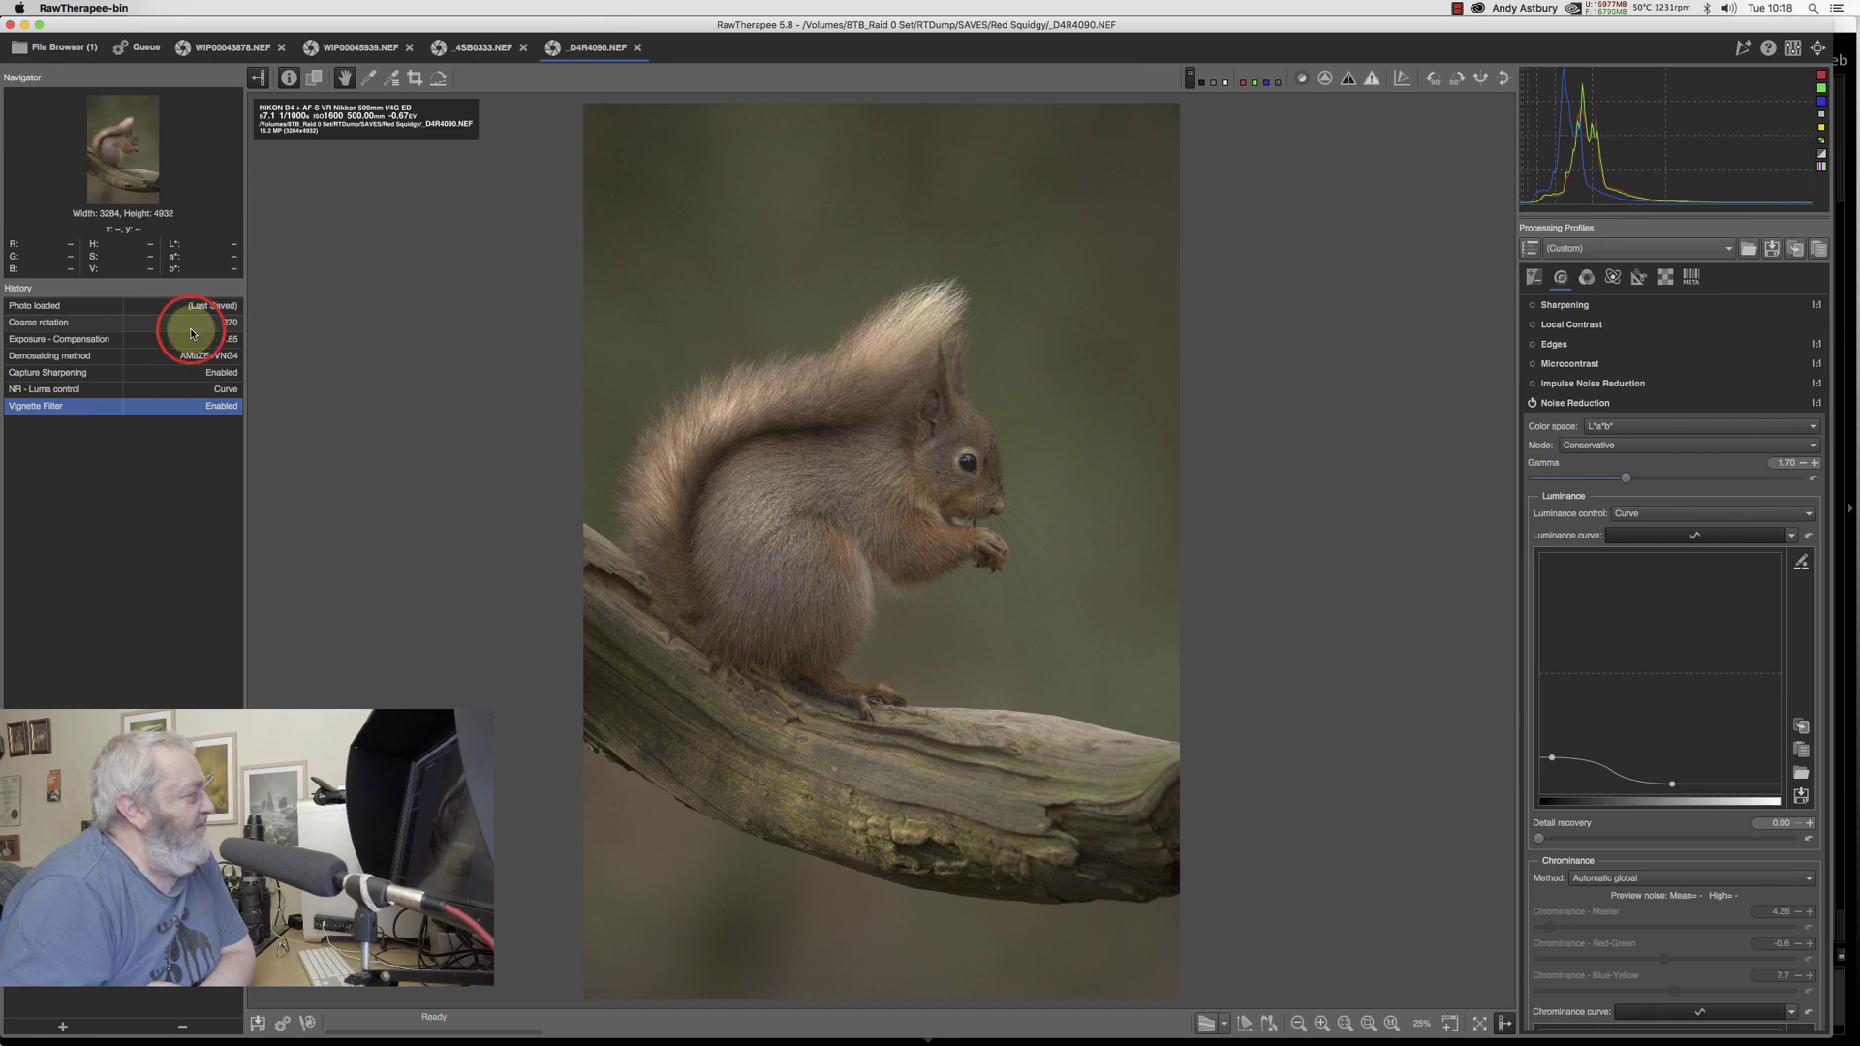
pyautogui.click(191, 329)
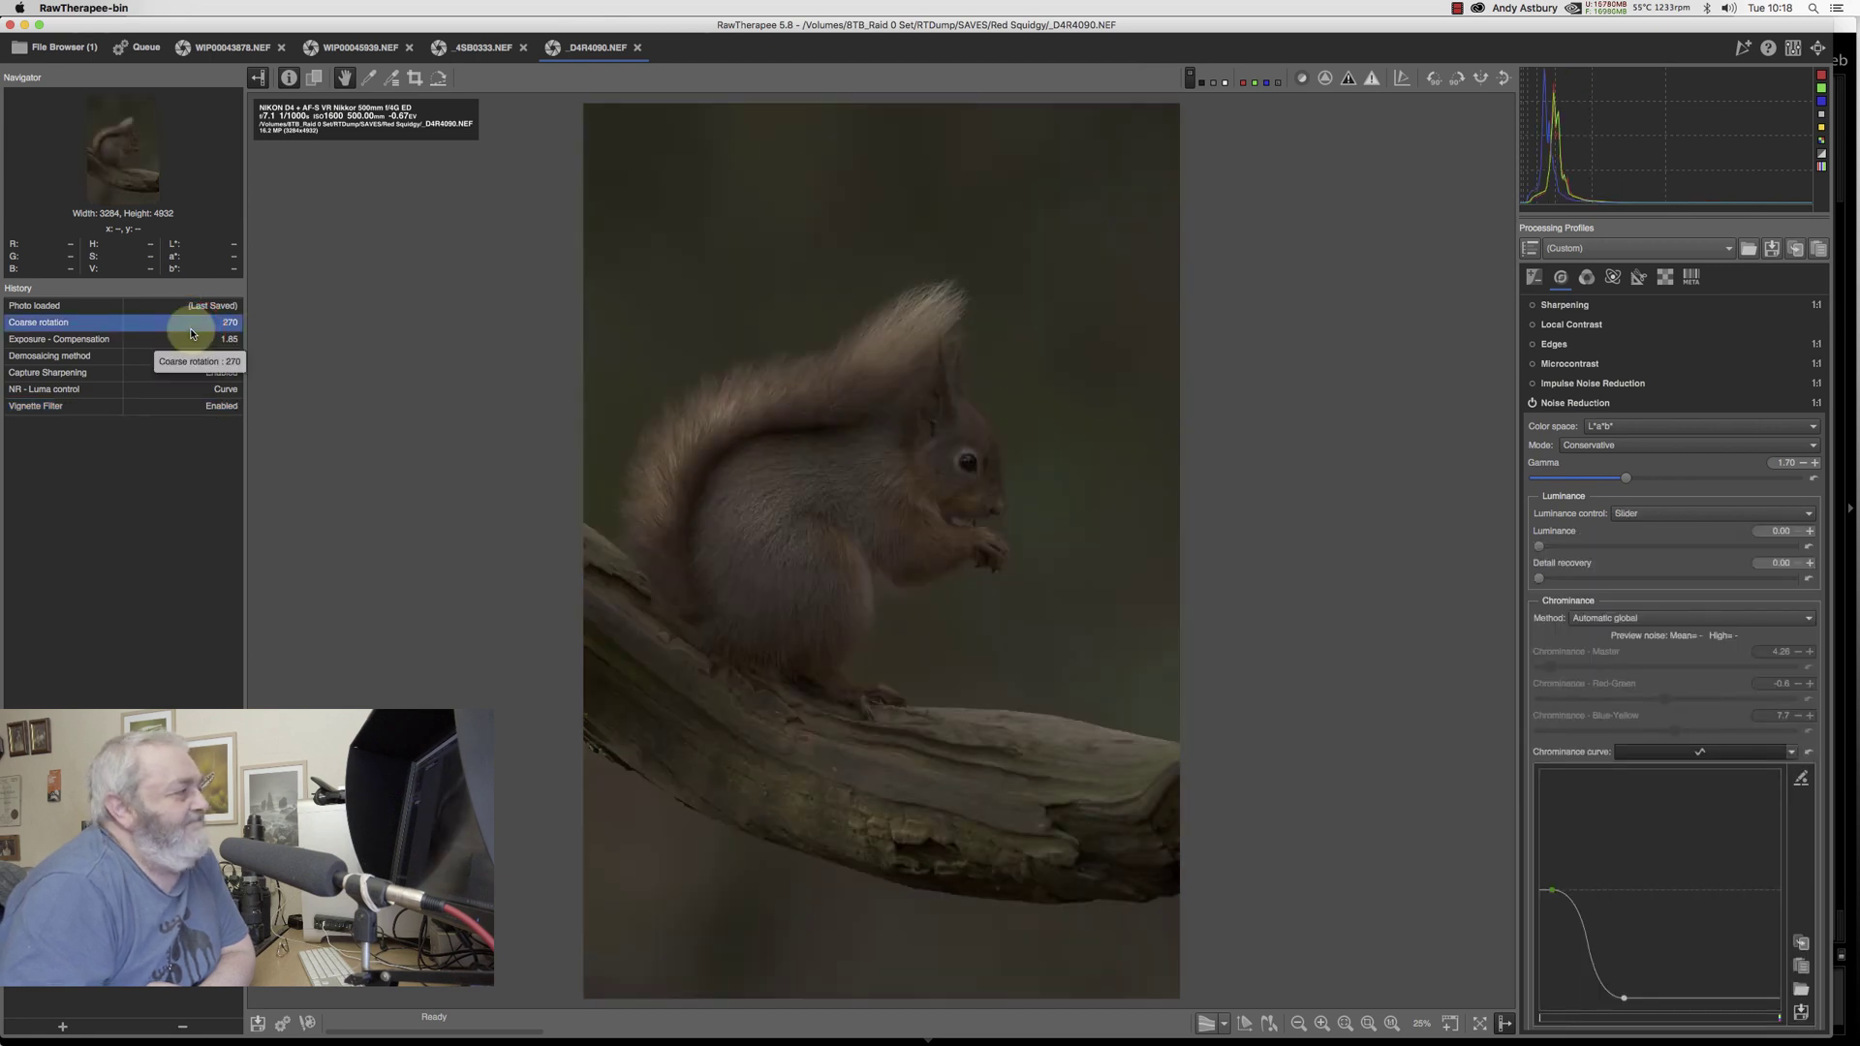
pyautogui.click(178, 408)
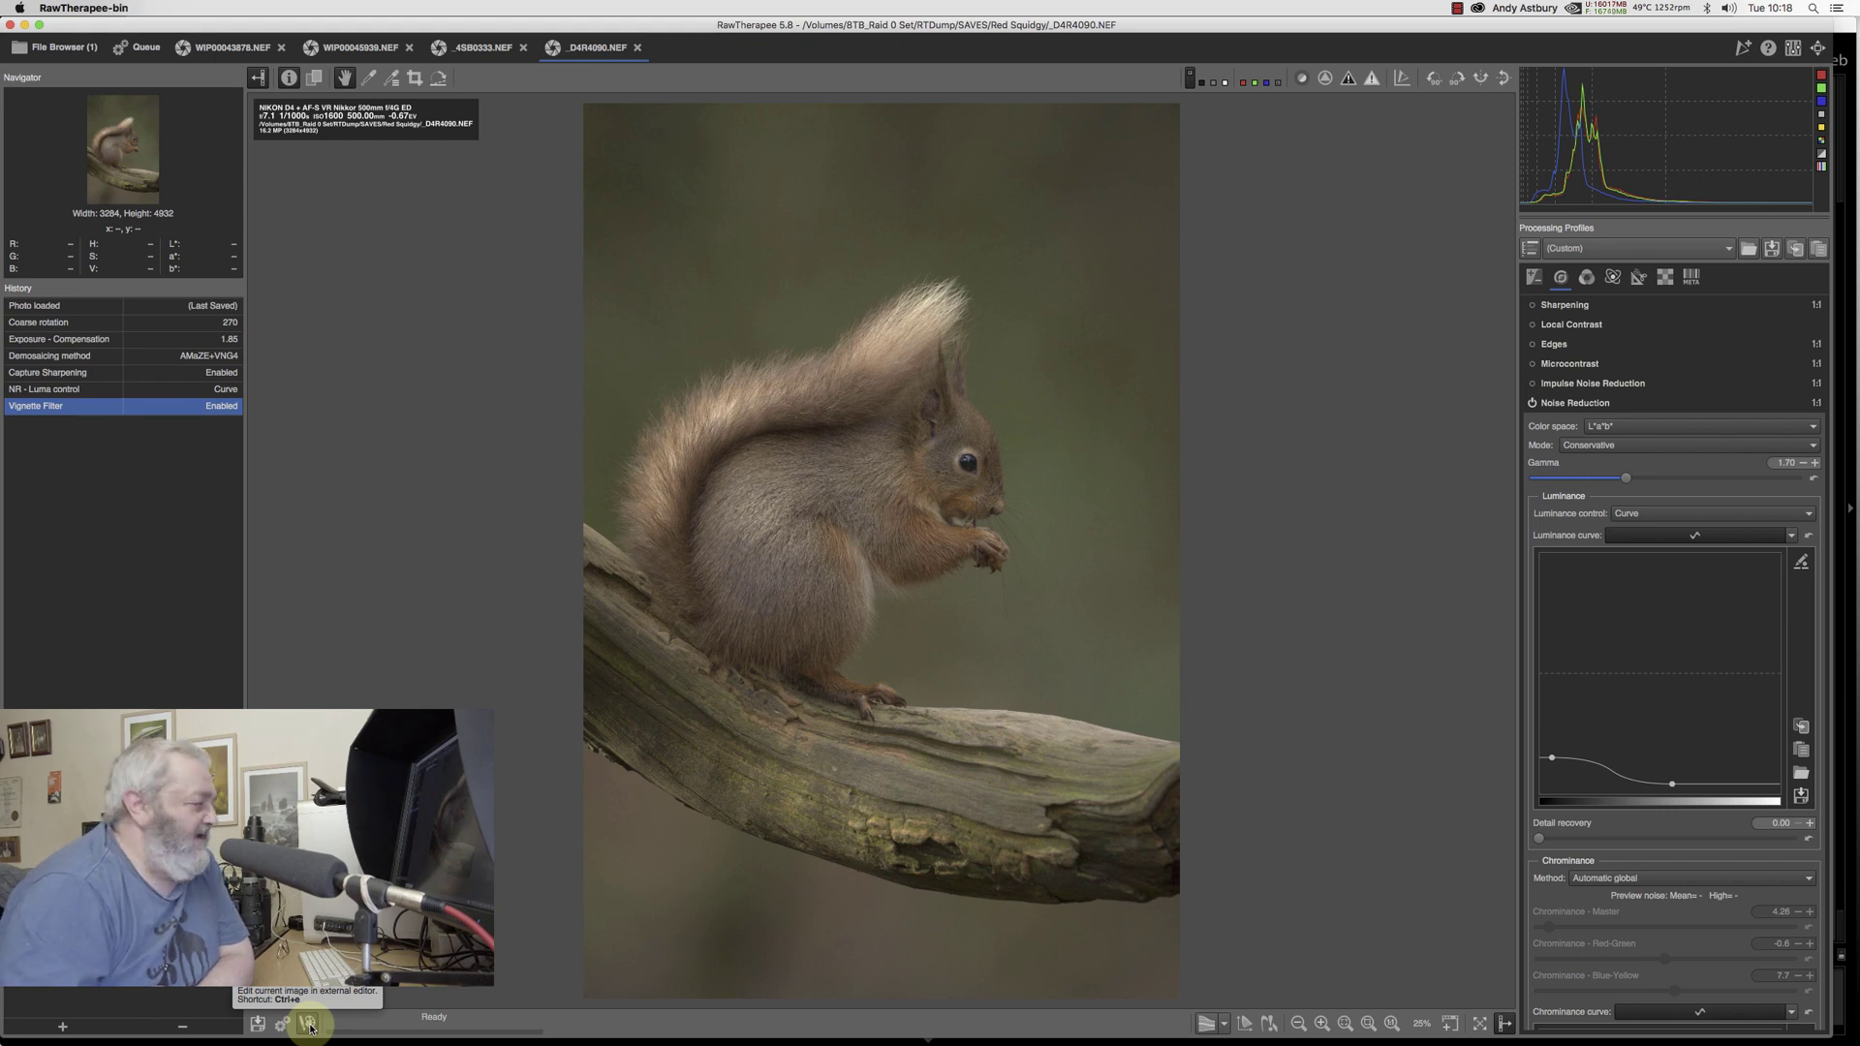
# Step: Hand the edited squirrel to Photoshop 2020 as the 16-bit TIFF D4R4090.tif
pyautogui.click(309, 1023)
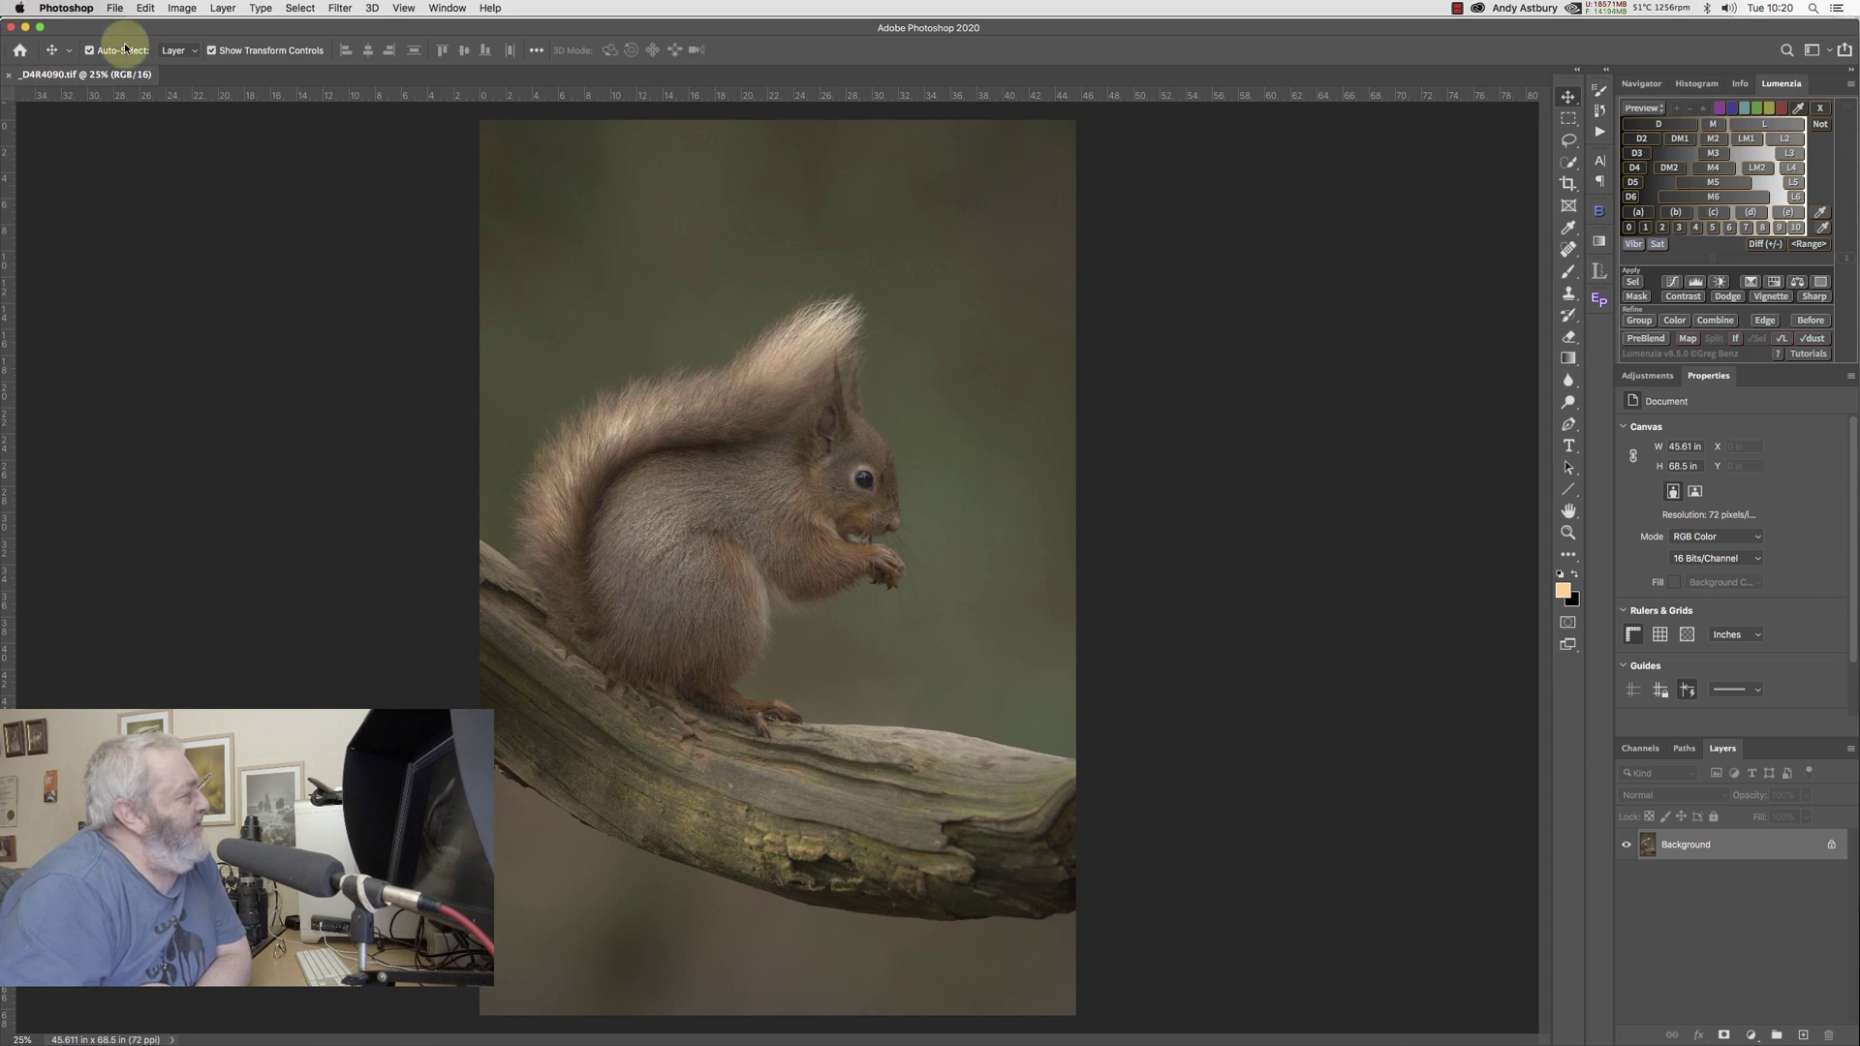
# Step: Start a Save As for the squirrel TIFF, browse the parent folders, then cancel without saving
pyautogui.click(115, 10)
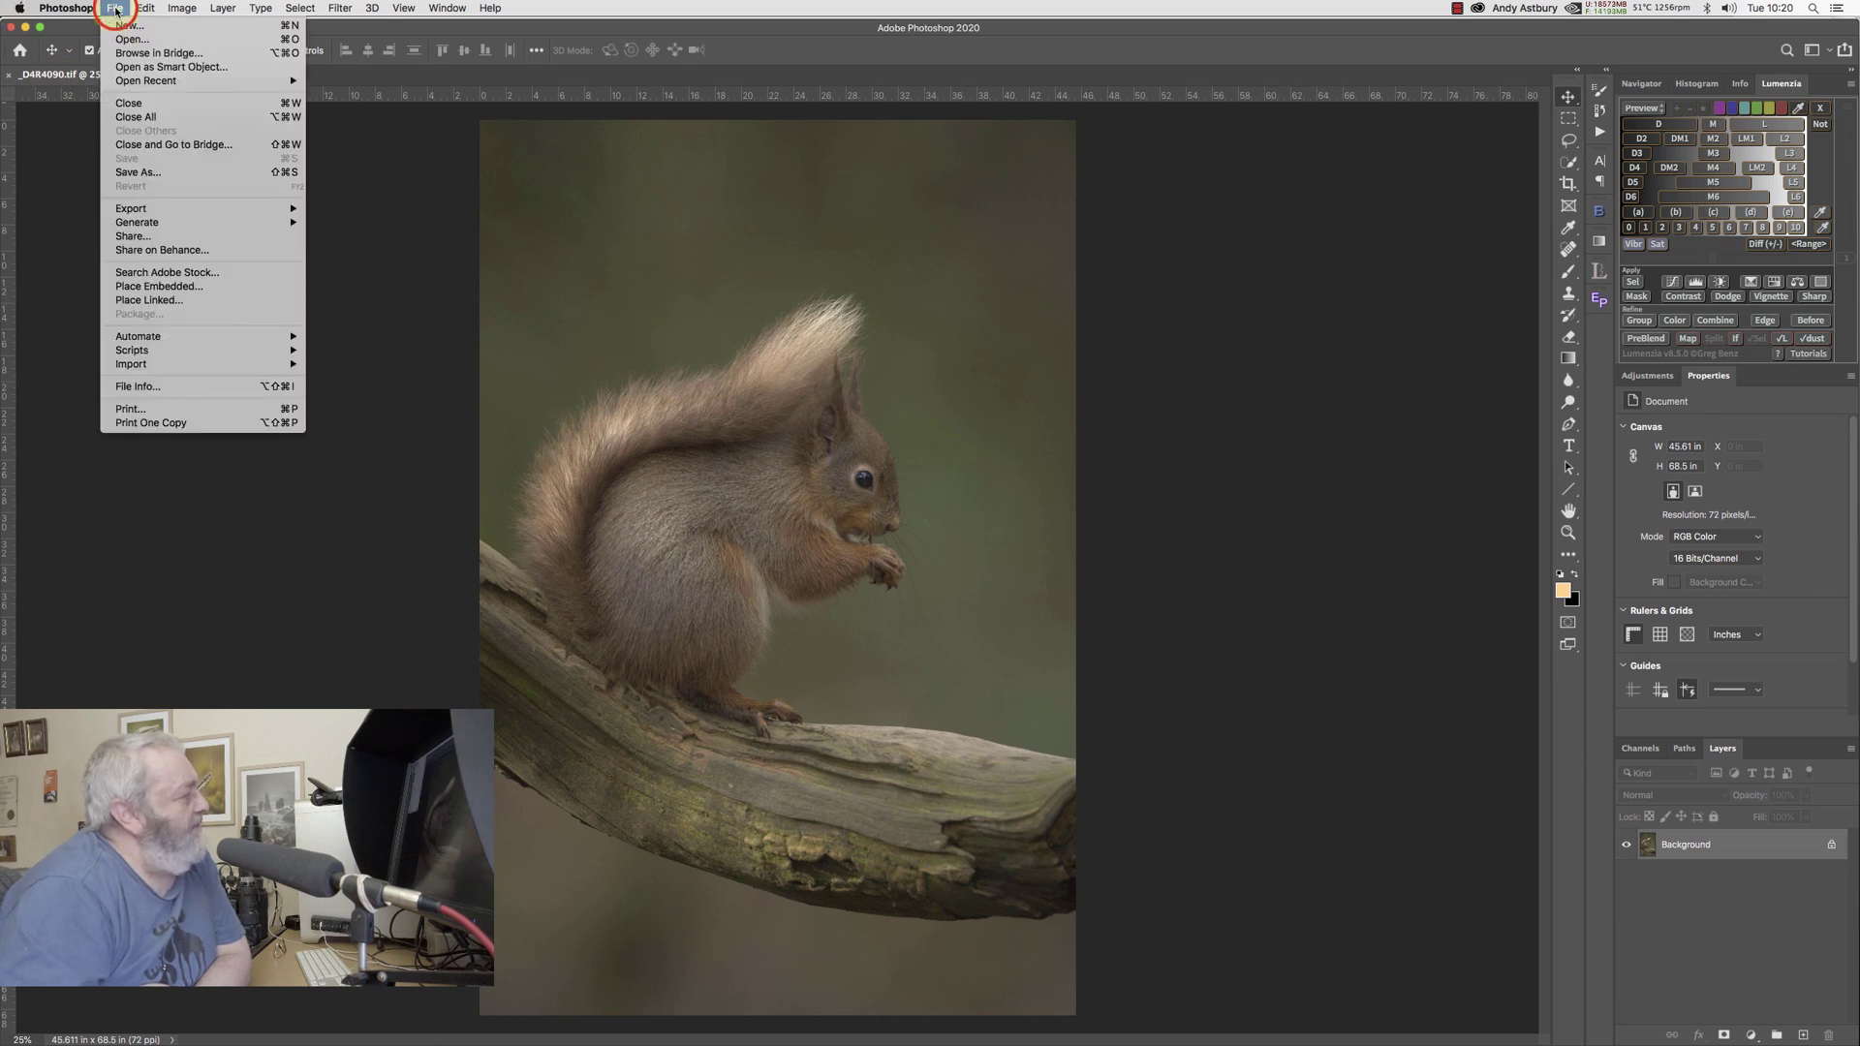
pyautogui.click(138, 175)
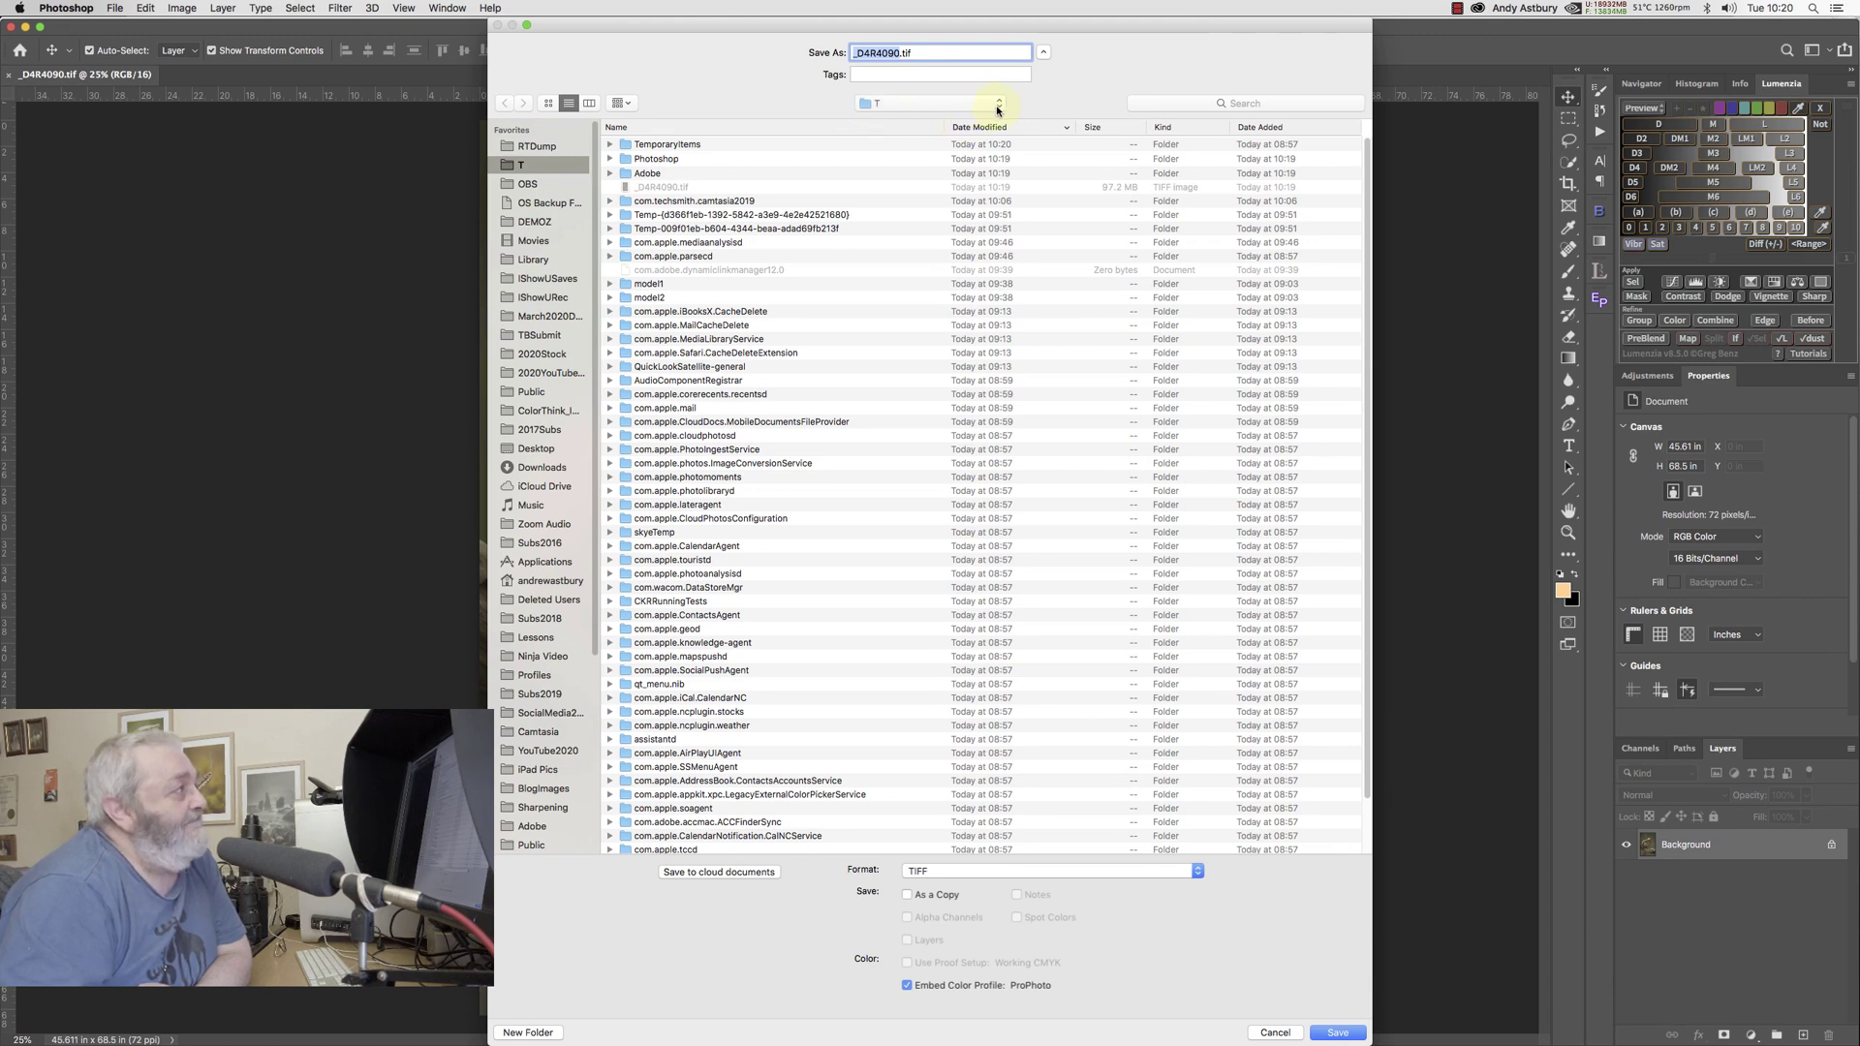
pyautogui.click(998, 110)
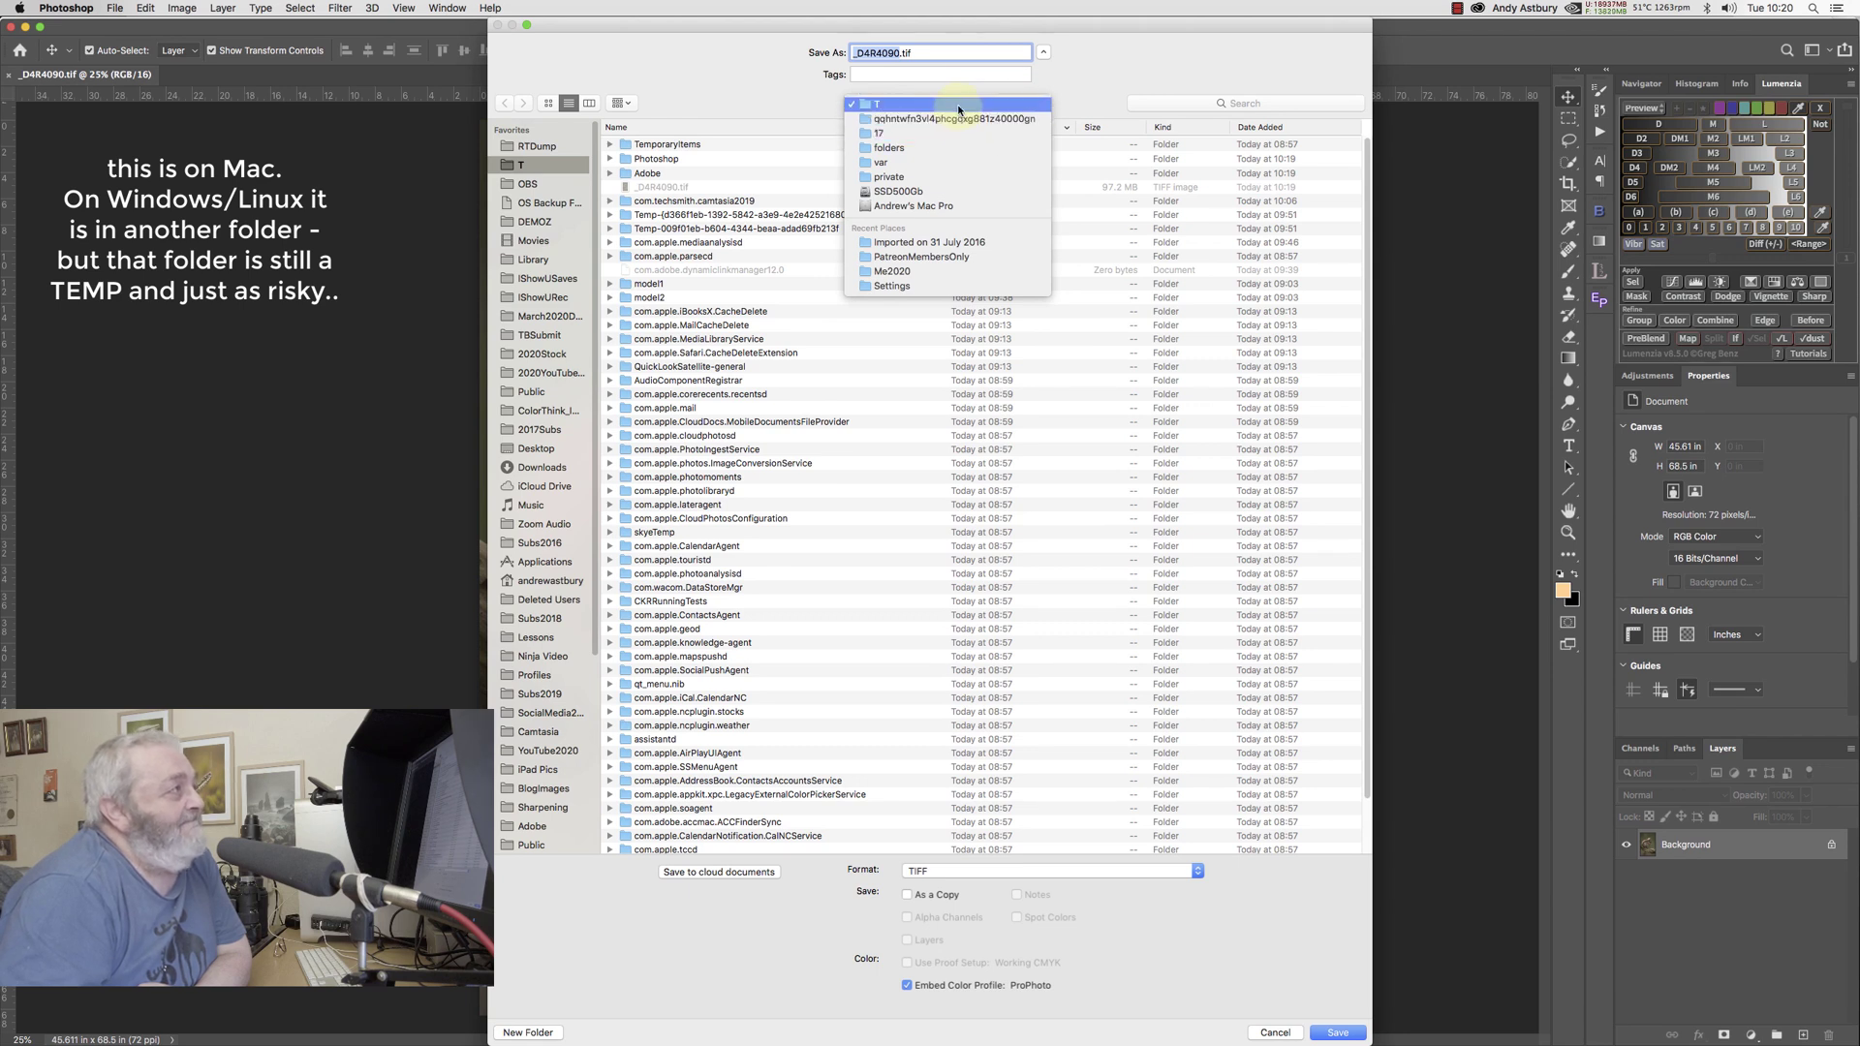
pyautogui.press('Escape')
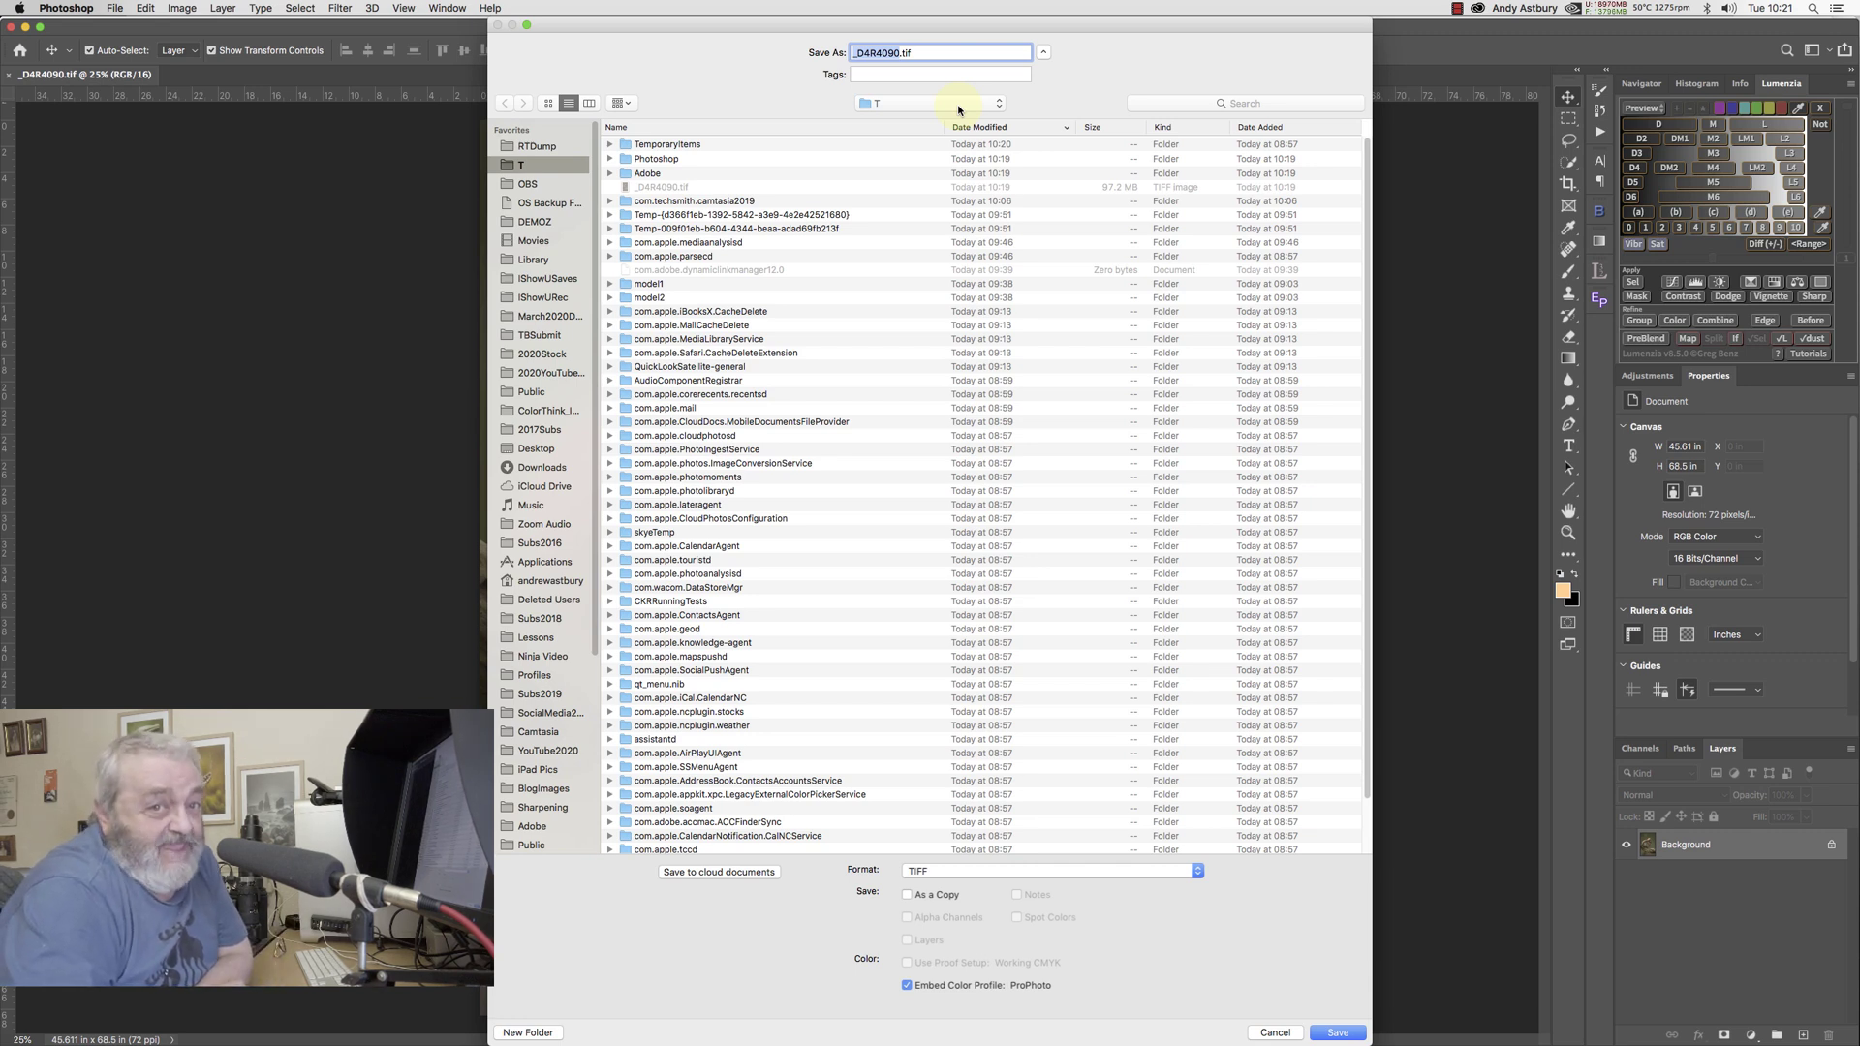
pyautogui.click(1275, 1032)
# Step: Load the RGB channel's highlights as a selection and copy them onto a new Layer 1
pyautogui.click(1640, 749)
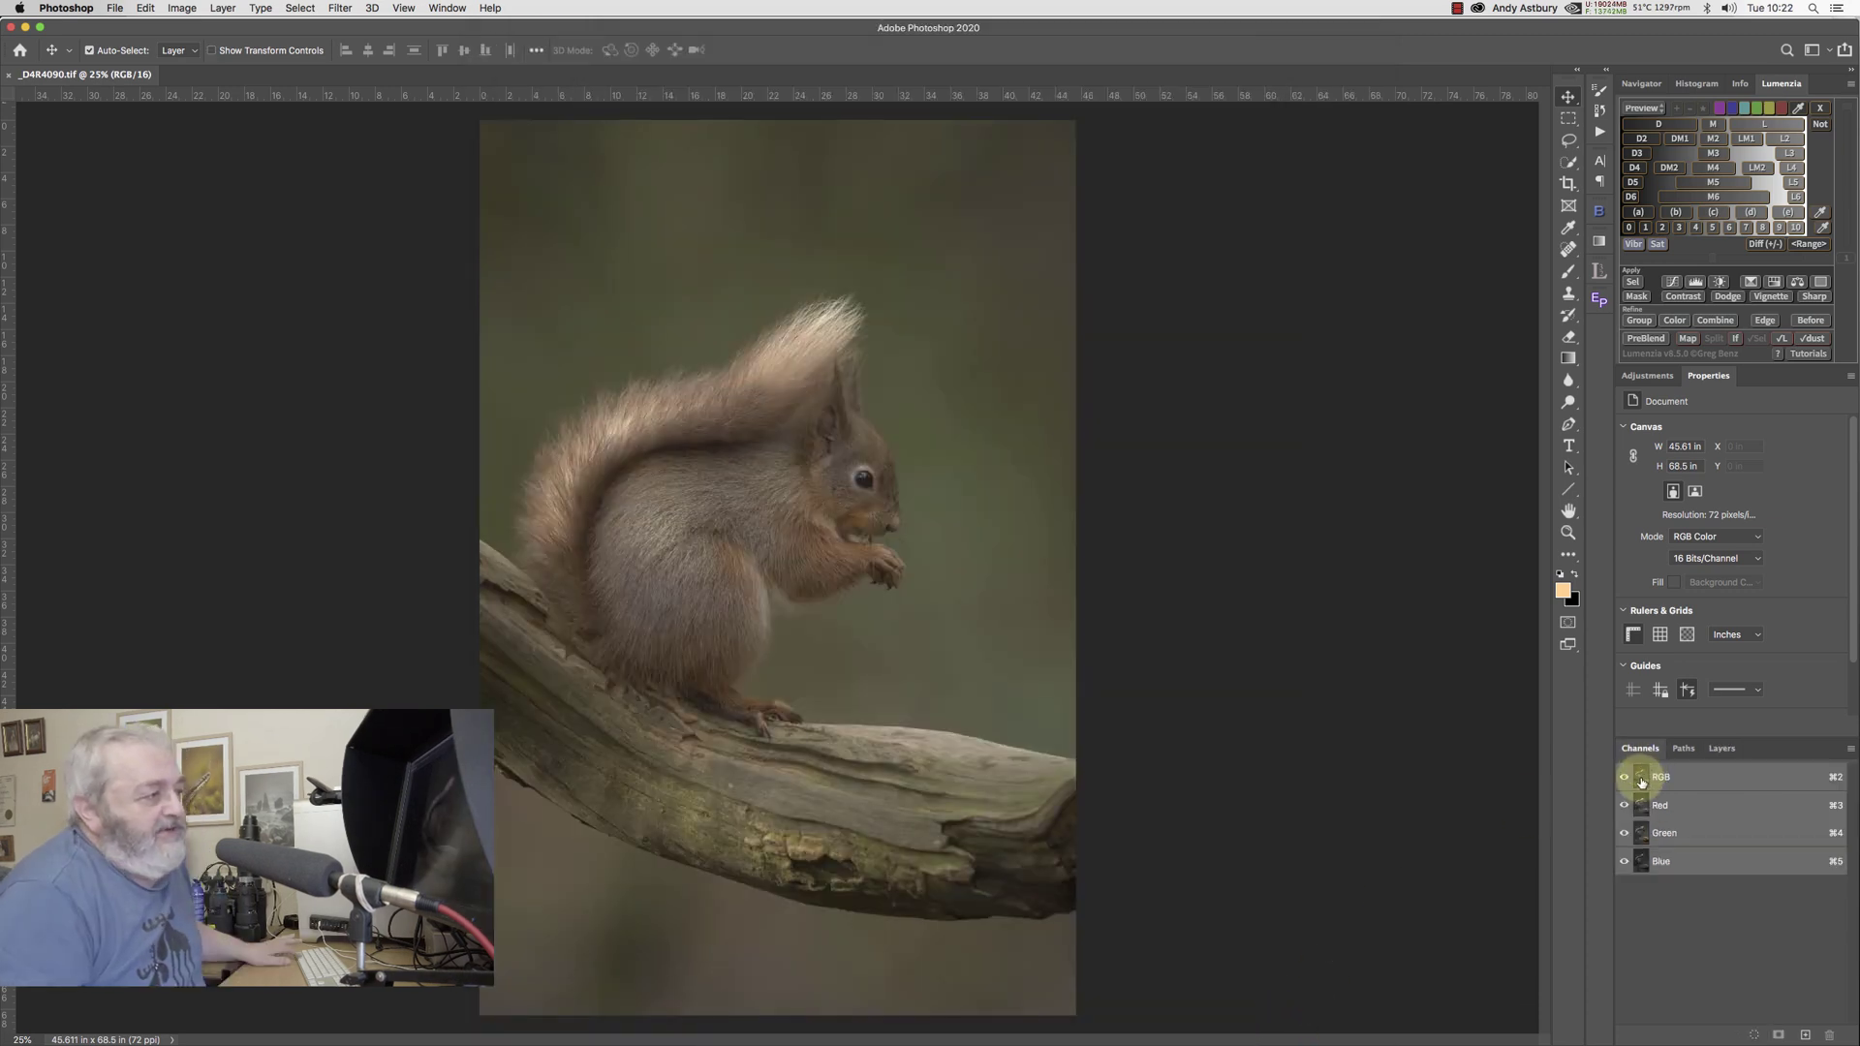
pyautogui.press('super')
pyautogui.keyDown('super'); pyautogui.click(1641, 779); pyautogui.keyUp('super')
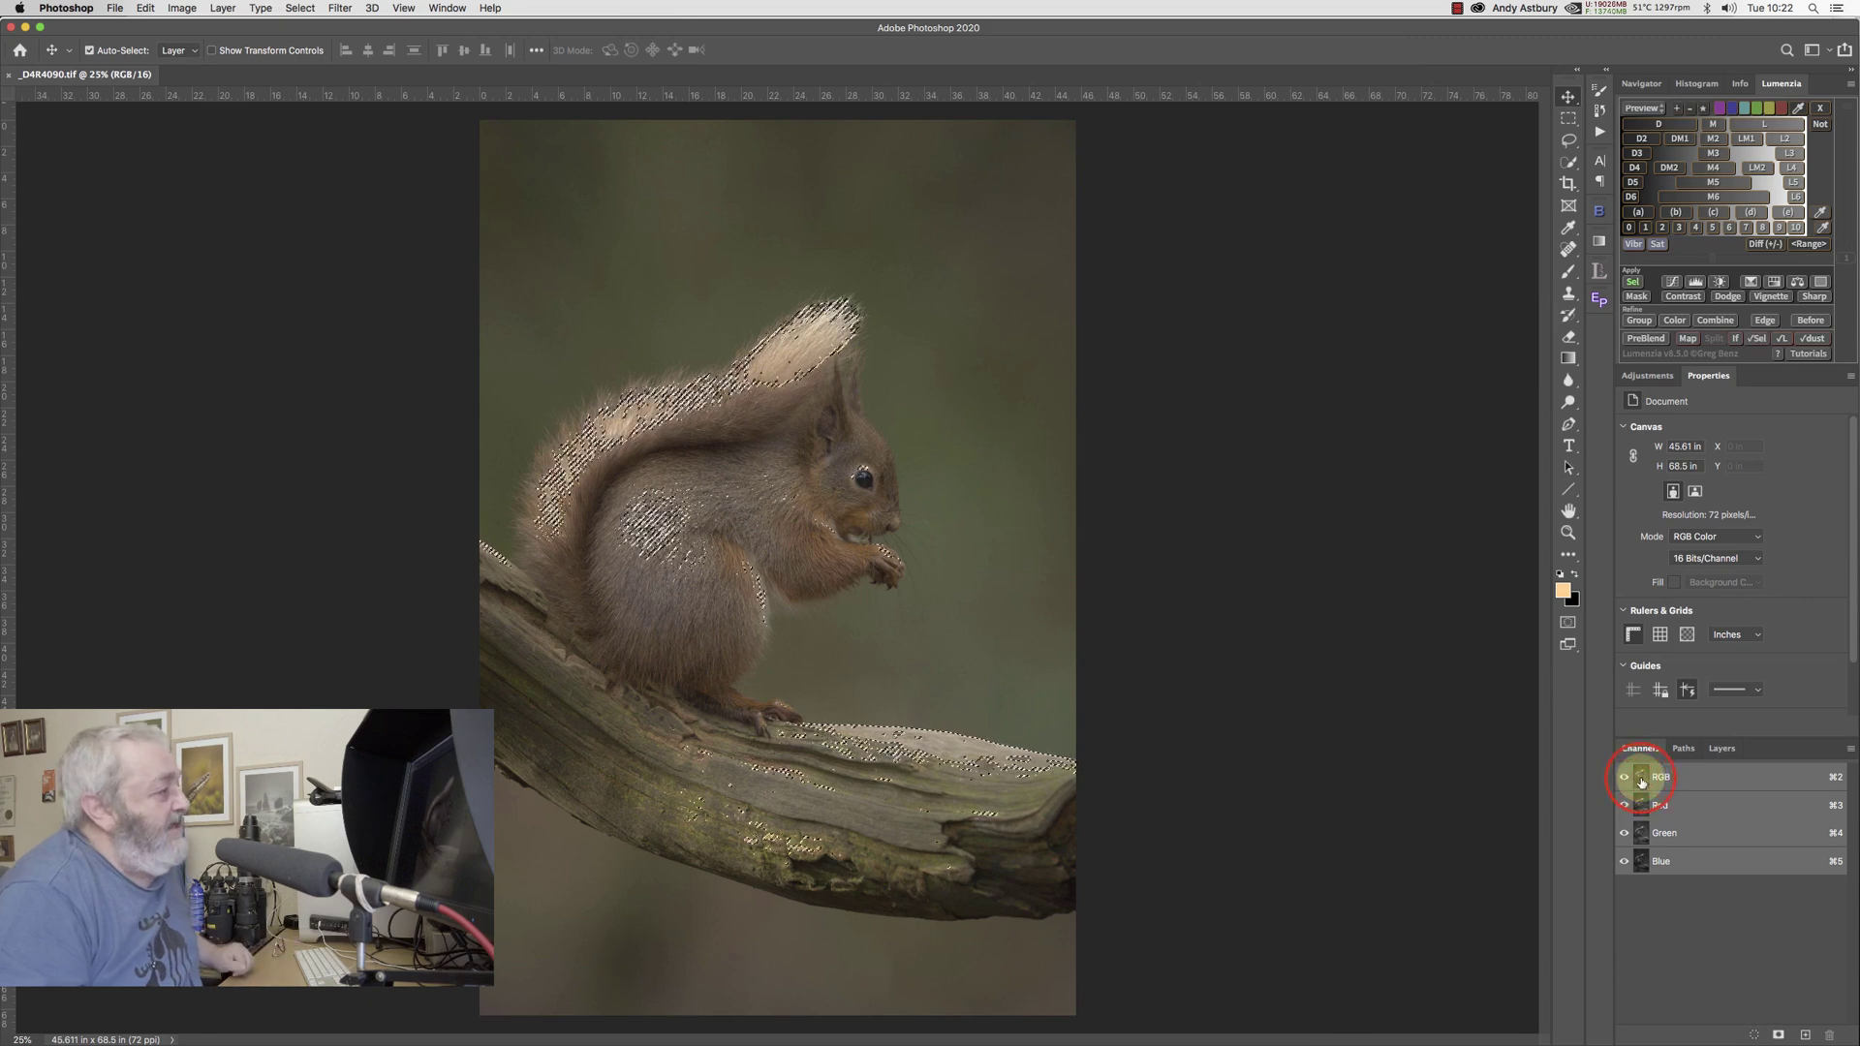
pyautogui.click(1720, 749)
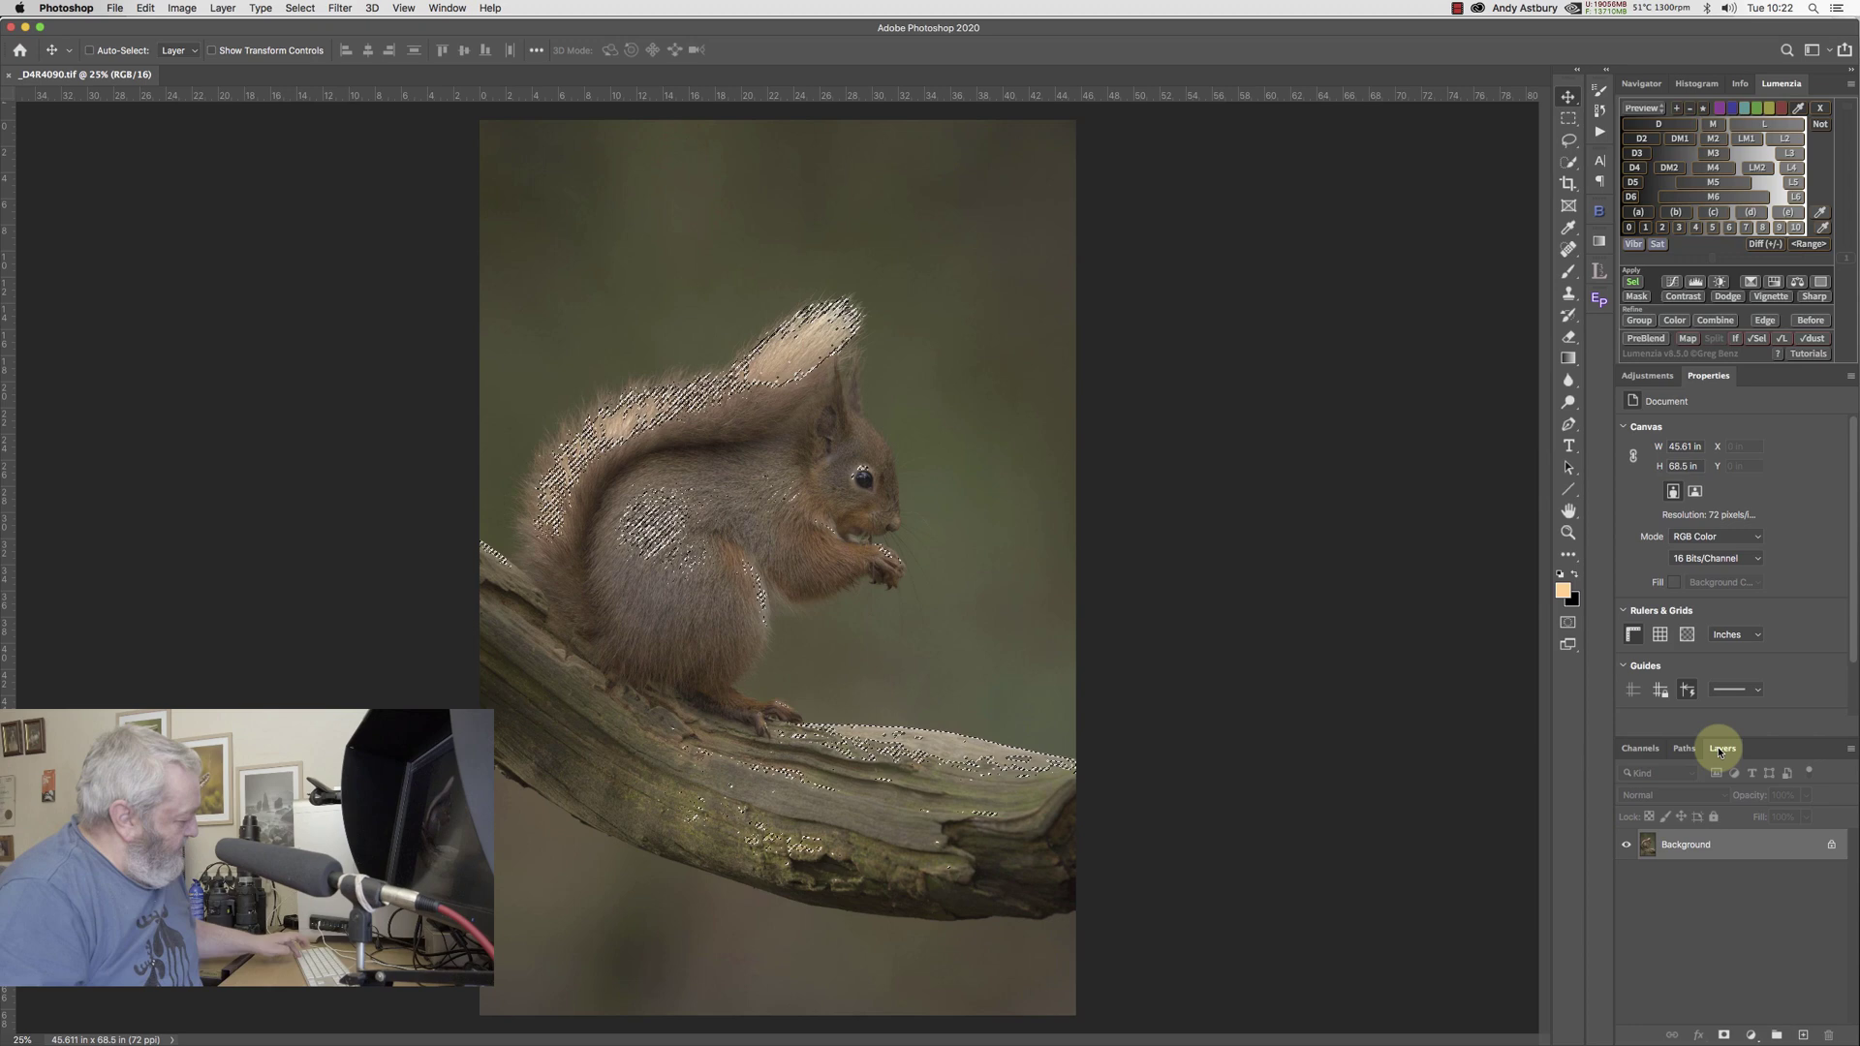
pyautogui.press('super+j')
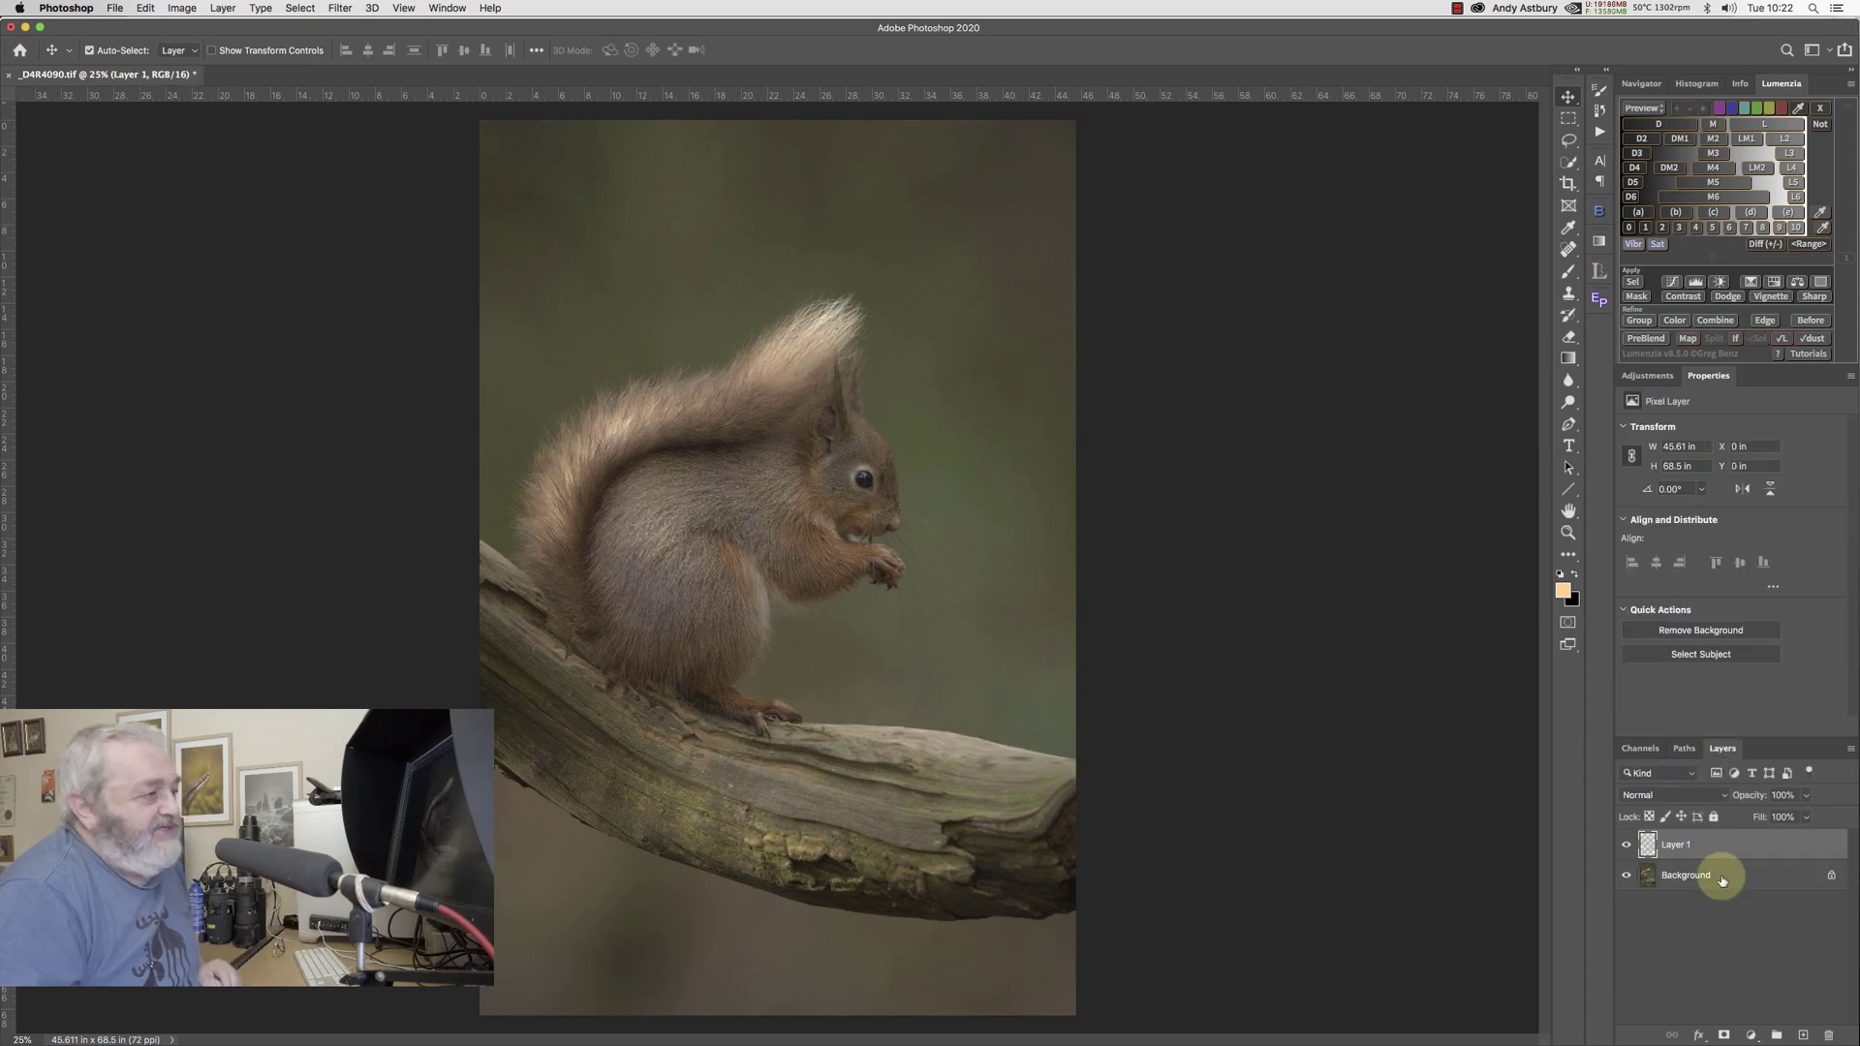
# Step: Set Layer 1 to Screen blending and give it an all-black layer mask
pyautogui.click(1655, 795)
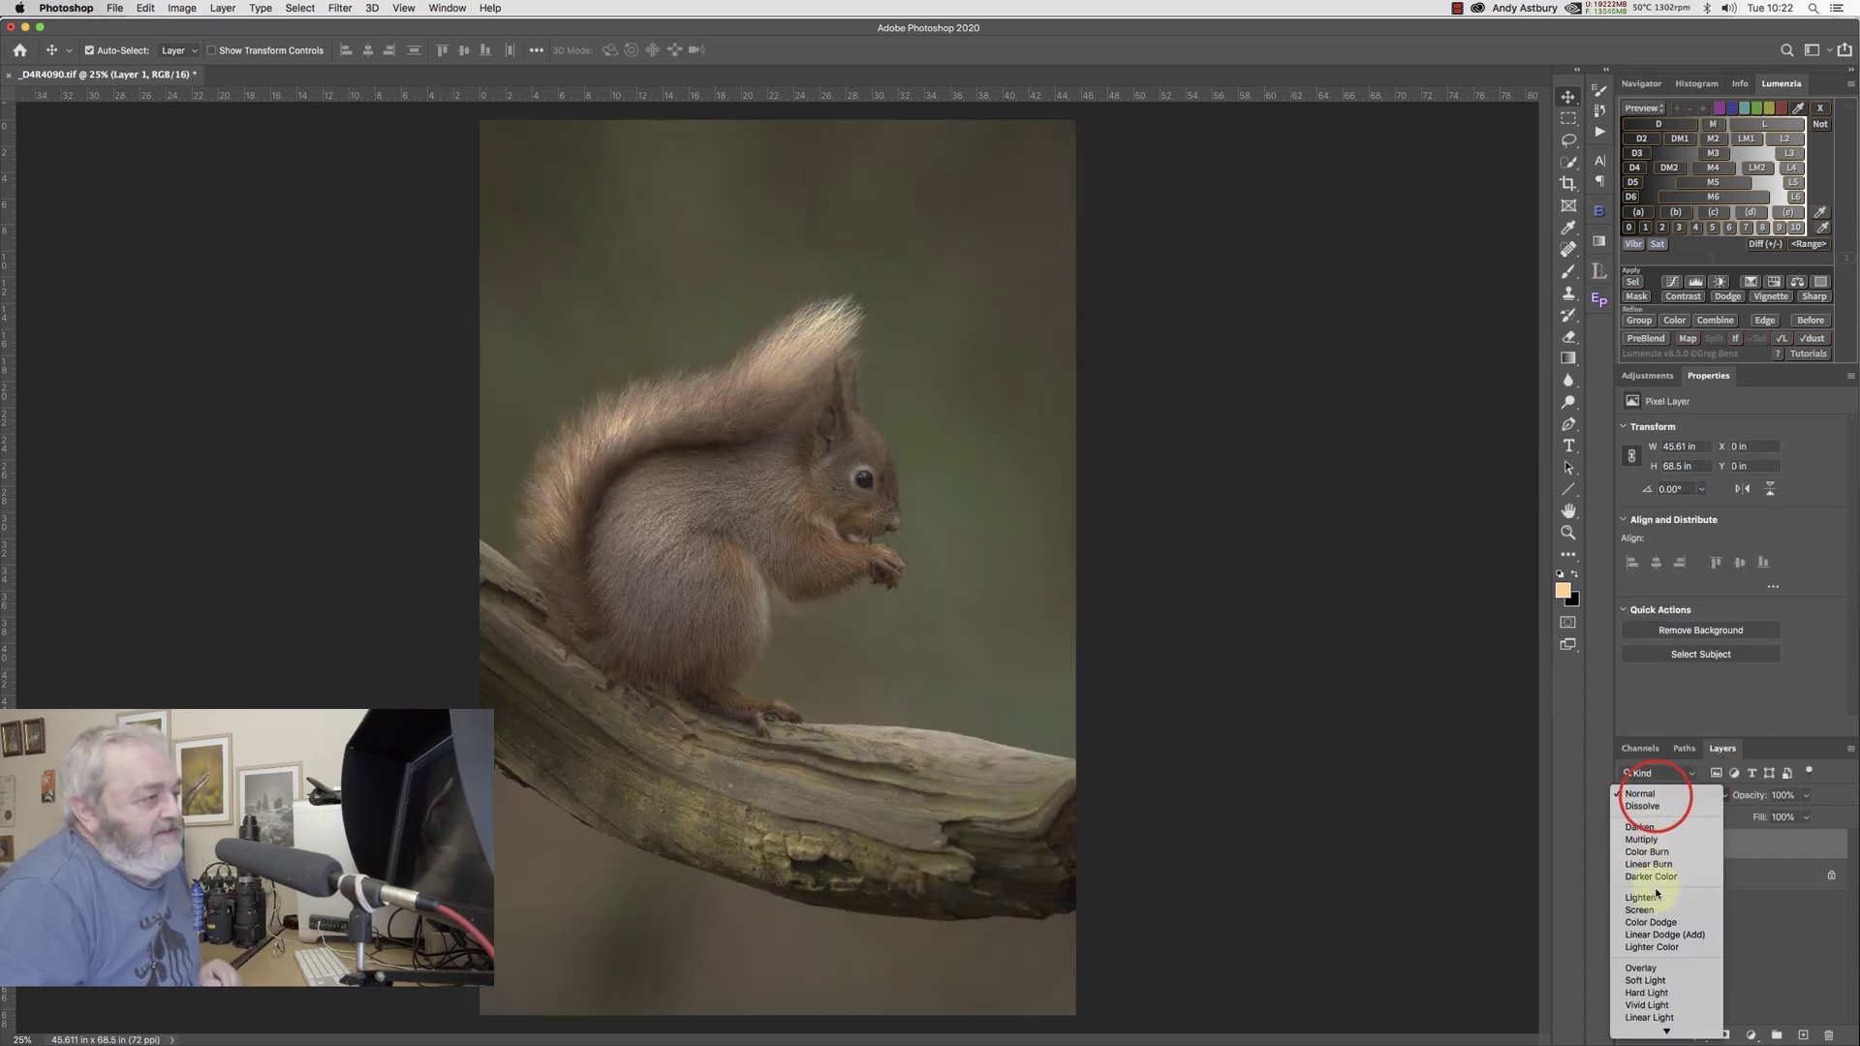
pyautogui.click(1647, 913)
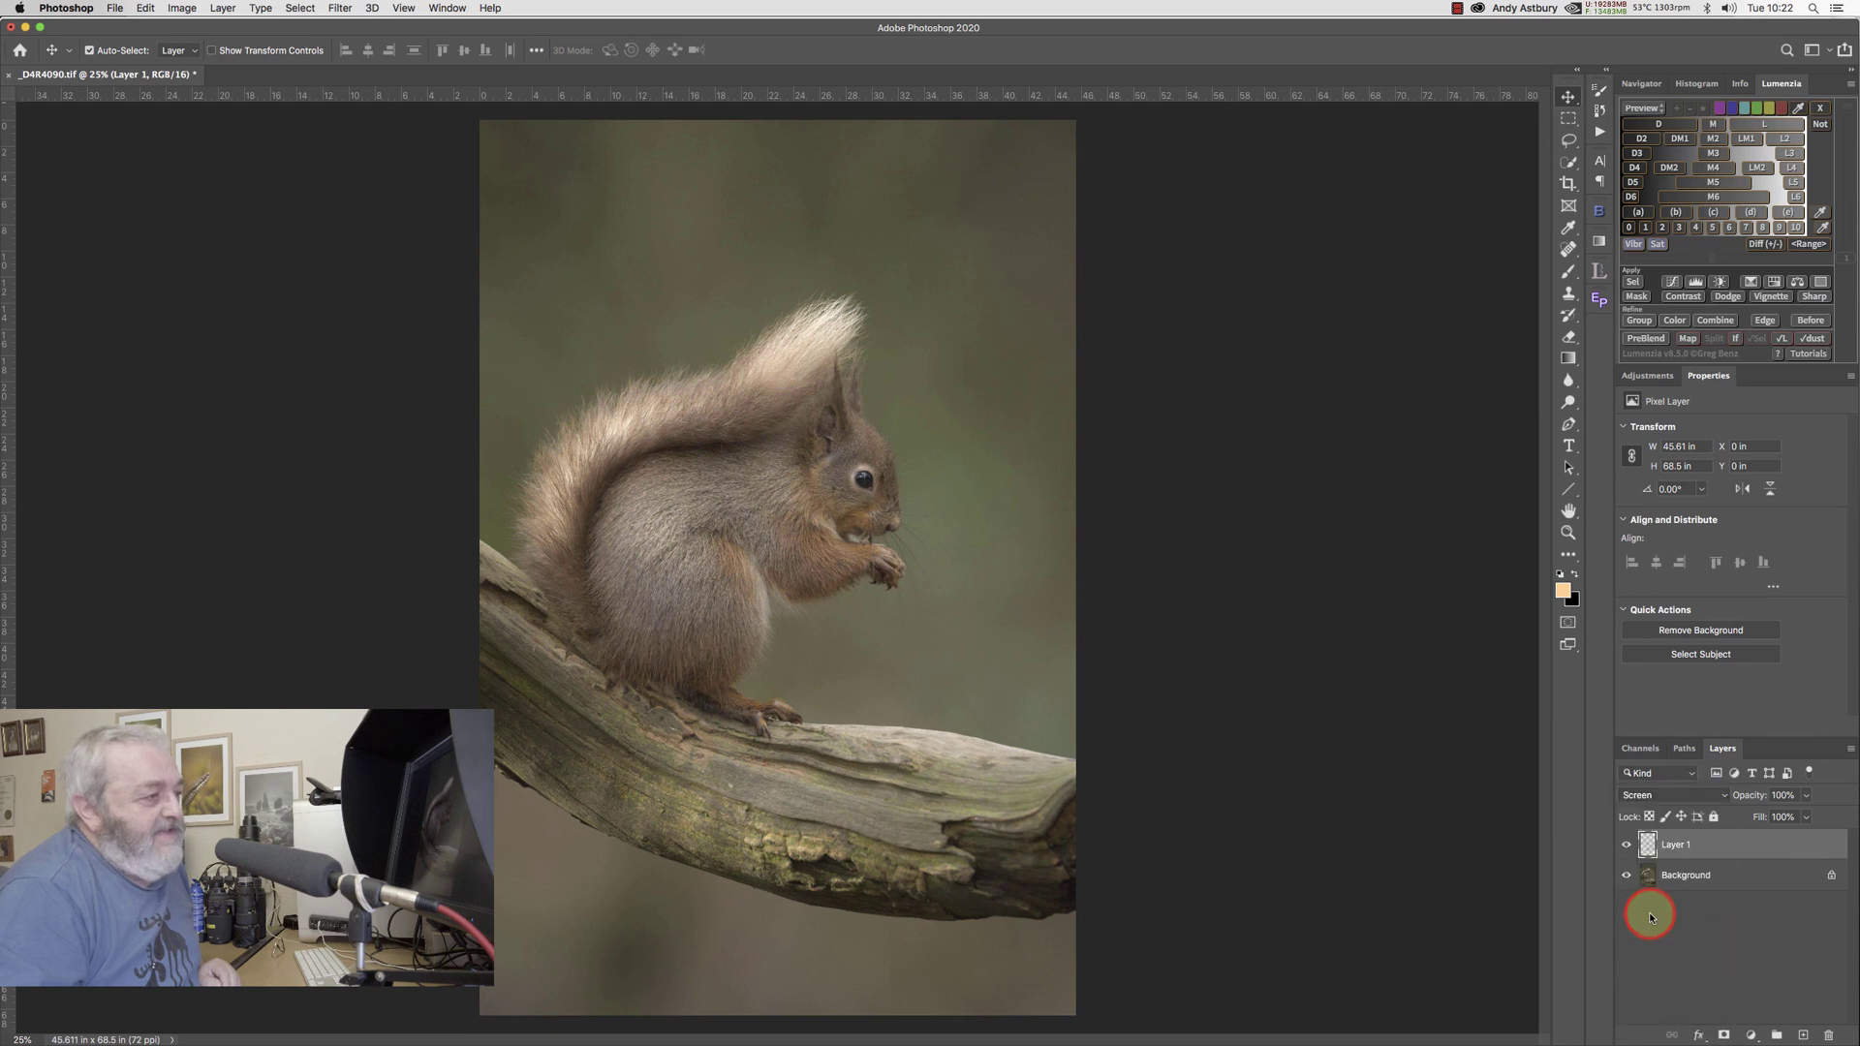
pyautogui.keyDown('alt'); pyautogui.click(1724, 1035); pyautogui.keyUp('alt')
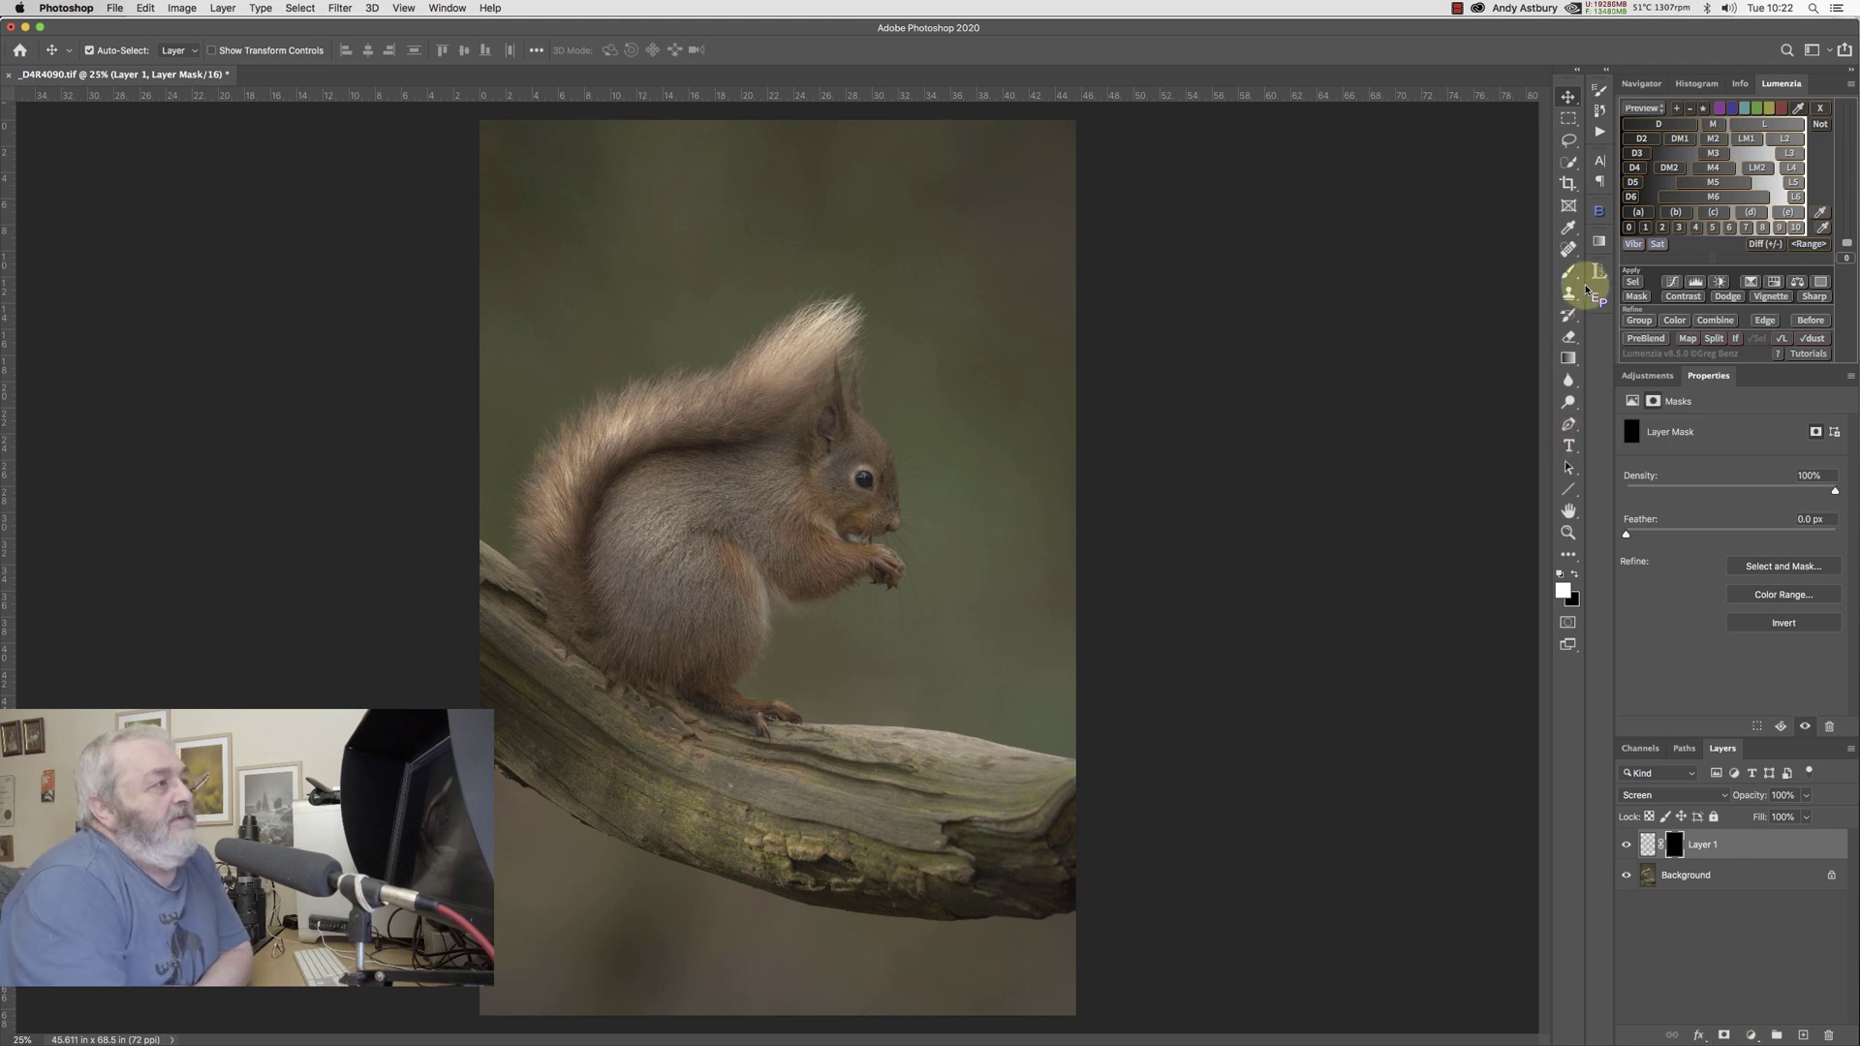
# Step: Paint white at 35% brush opacity over the squirrel's body, comparing with Layer 1 toggled
pyautogui.click(1568, 272)
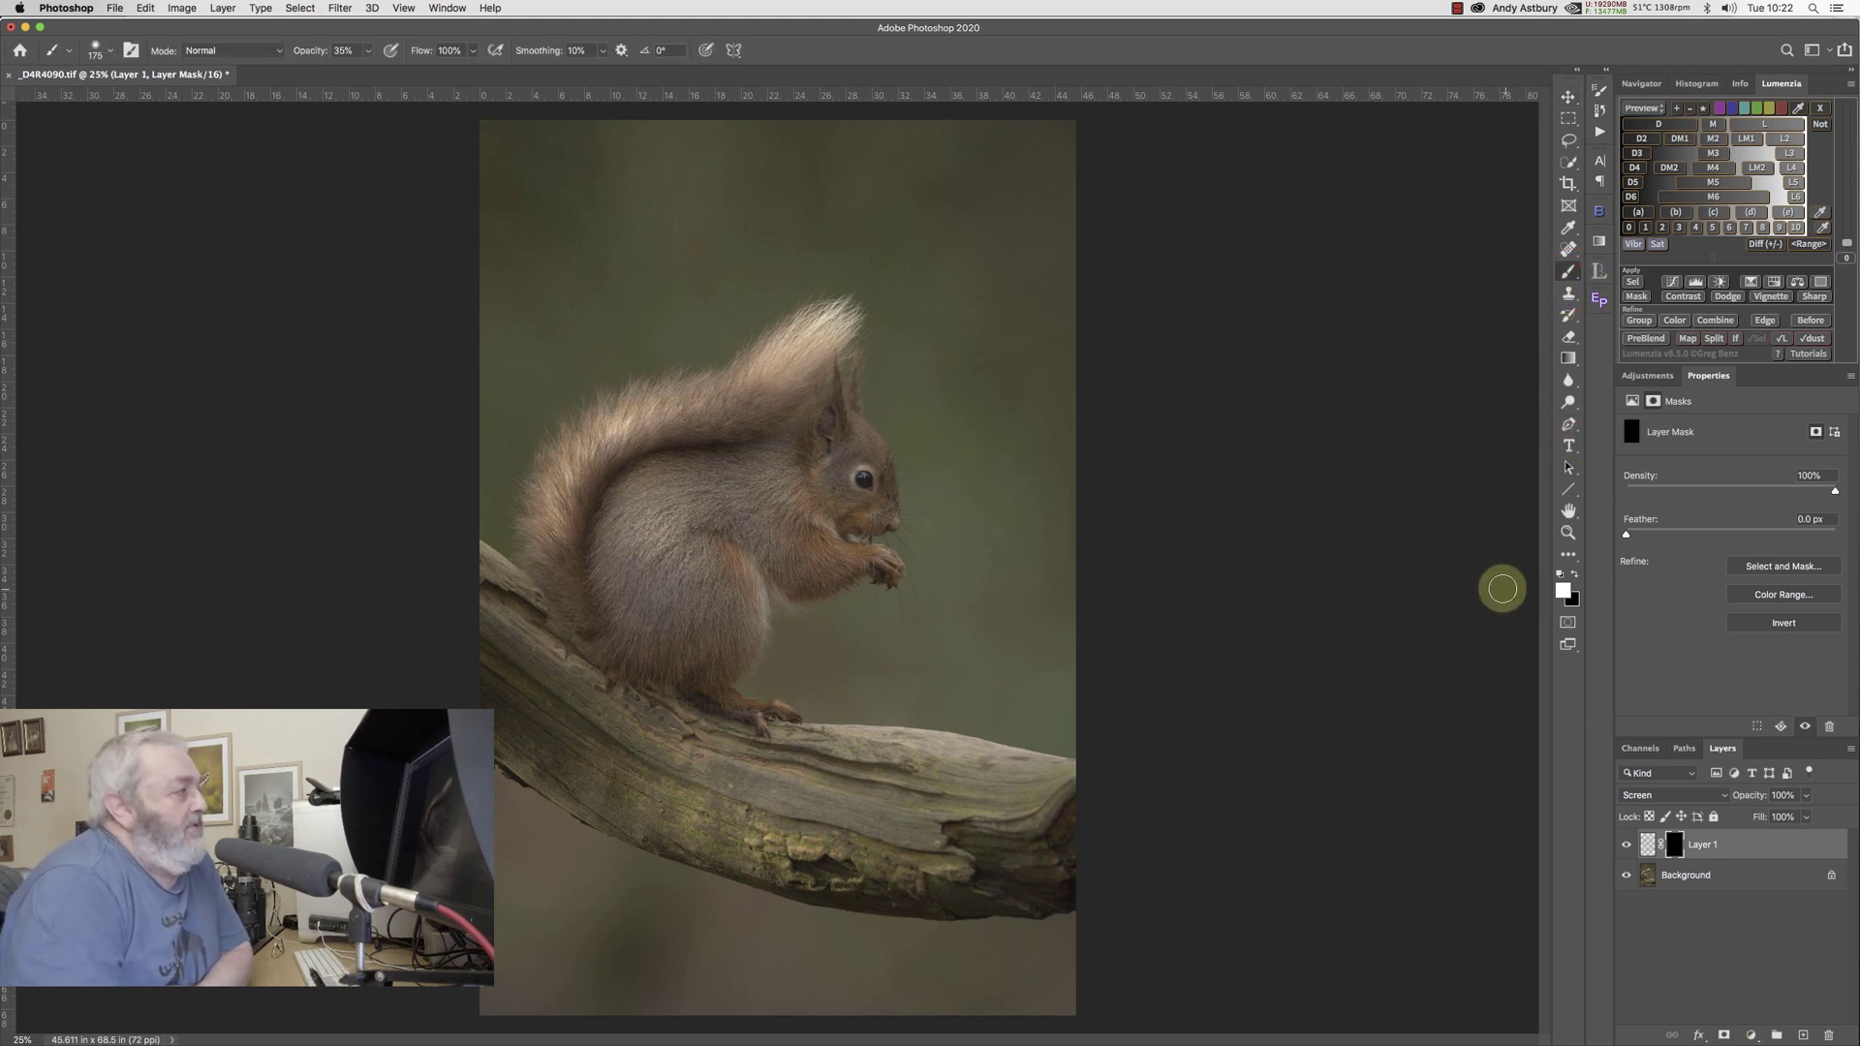
pyautogui.moveTo(764, 484)
pyautogui.mouseDown()
pyautogui.moveTo(643, 475)
pyautogui.moveTo(703, 533)
pyautogui.moveTo(712, 625)
pyautogui.moveTo(715, 598)
pyautogui.moveTo(714, 615)
pyautogui.moveTo(604, 598)
pyautogui.moveTo(648, 526)
pyautogui.moveTo(823, 512)
pyautogui.moveTo(857, 447)
pyautogui.moveTo(842, 462)
pyautogui.moveTo(836, 426)
pyautogui.moveTo(808, 425)
pyautogui.moveTo(845, 472)
pyautogui.moveTo(835, 508)
pyautogui.moveTo(863, 462)
pyautogui.moveTo(866, 490)
pyautogui.moveTo(818, 497)
pyautogui.moveTo(727, 594)
pyautogui.mouseUp()
pyautogui.click(1626, 844)
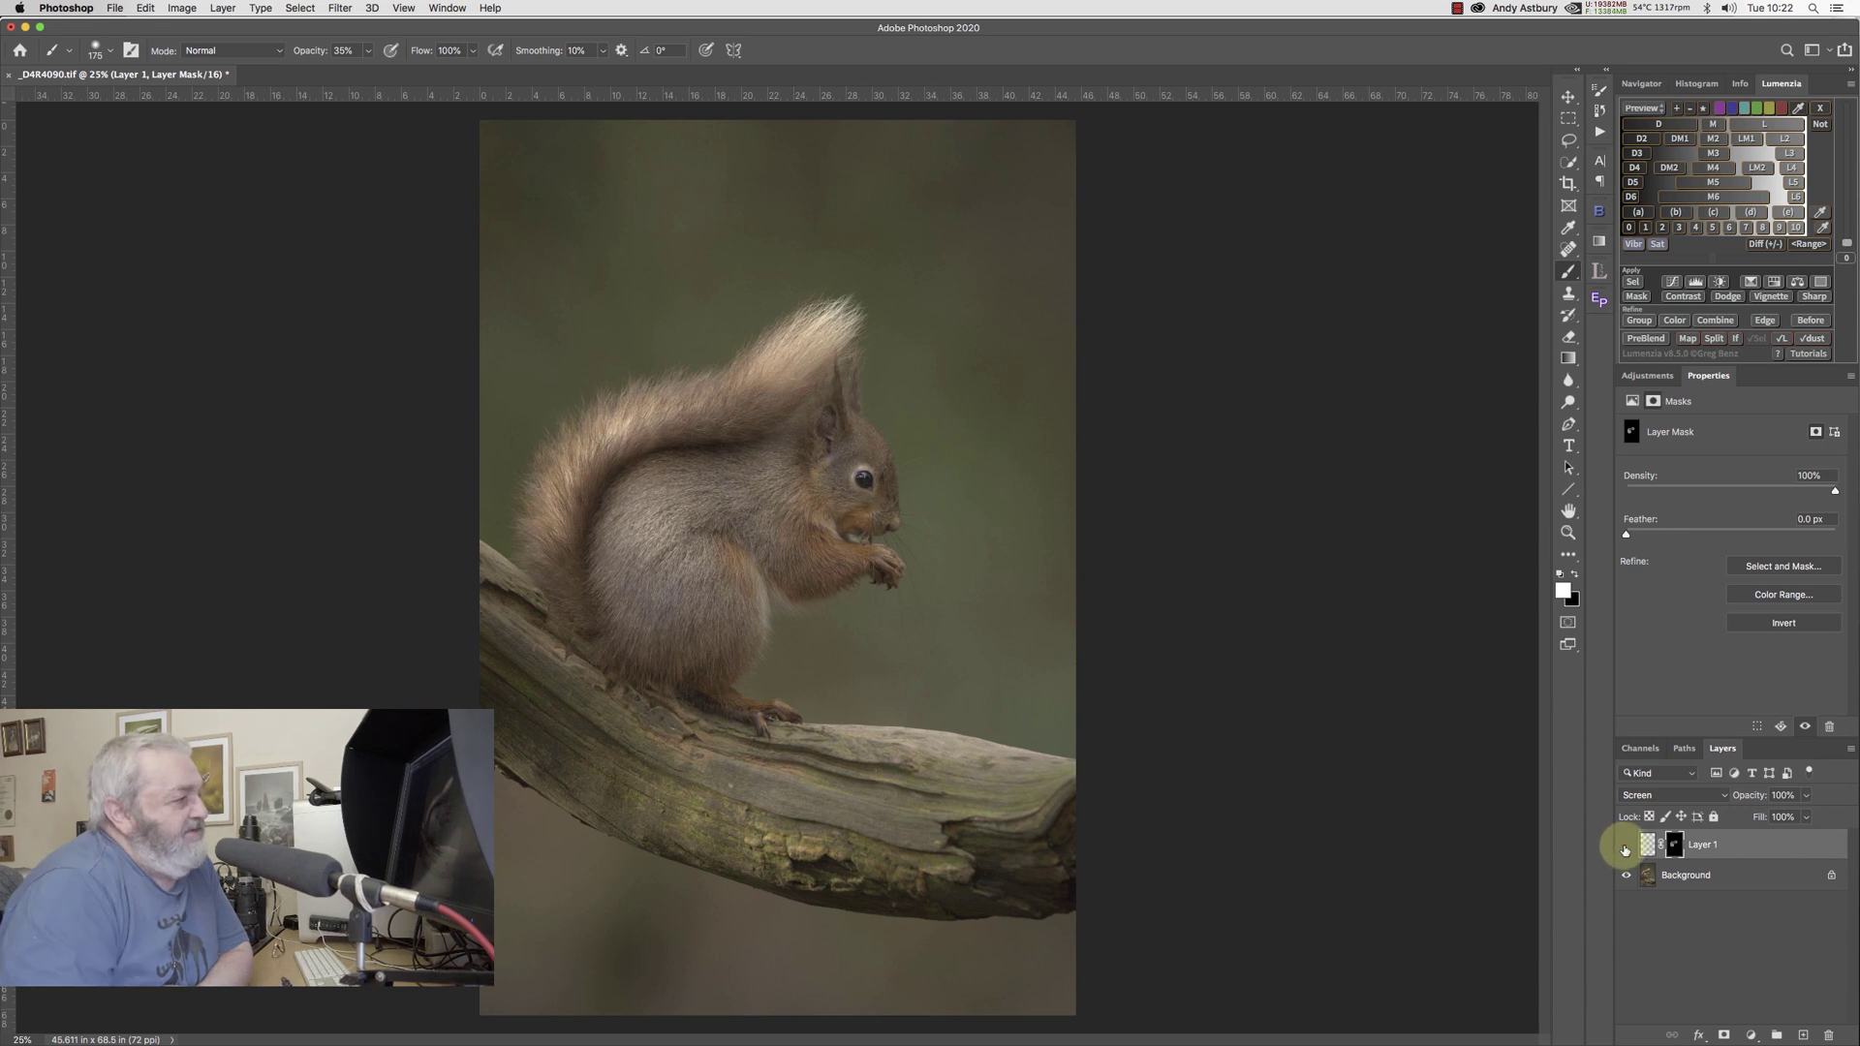
pyautogui.click(1625, 846)
pyautogui.click(1620, 848)
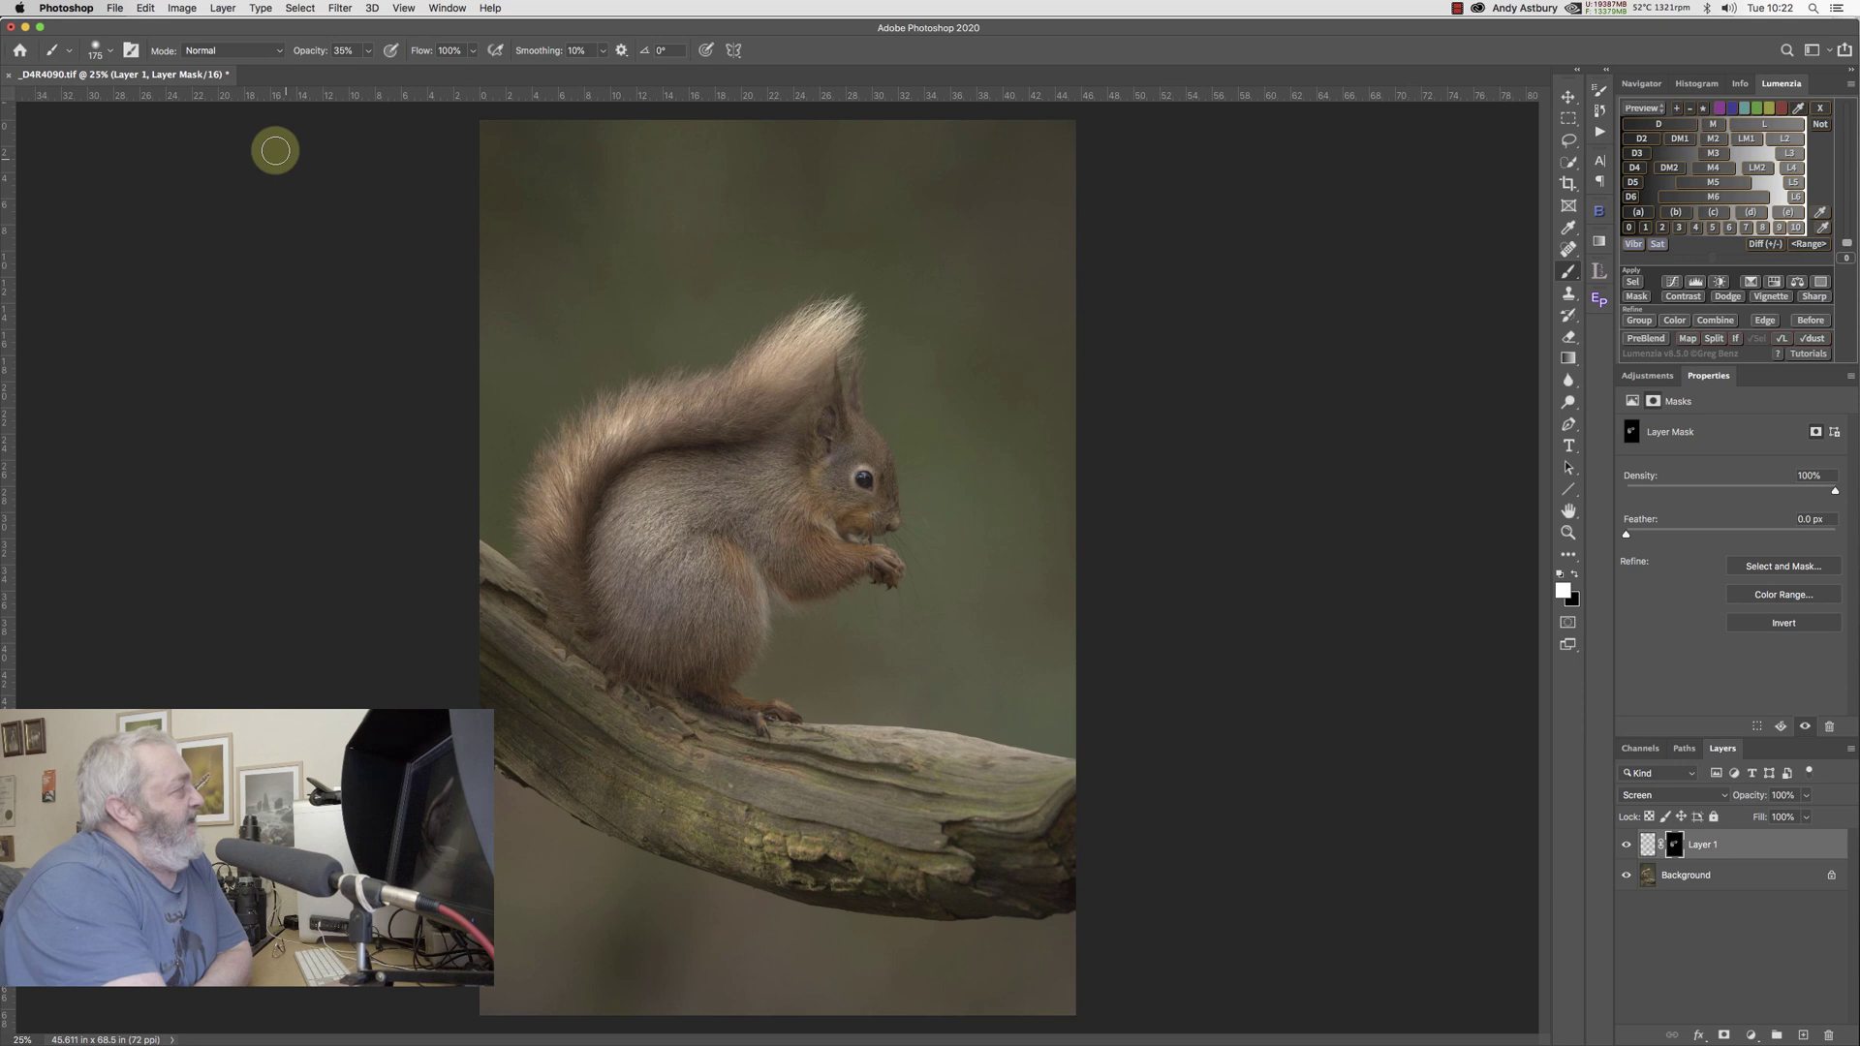
# Step: Save the layered TIFF, accepting the TIFF options and the include-layers prompt
pyautogui.click(114, 7)
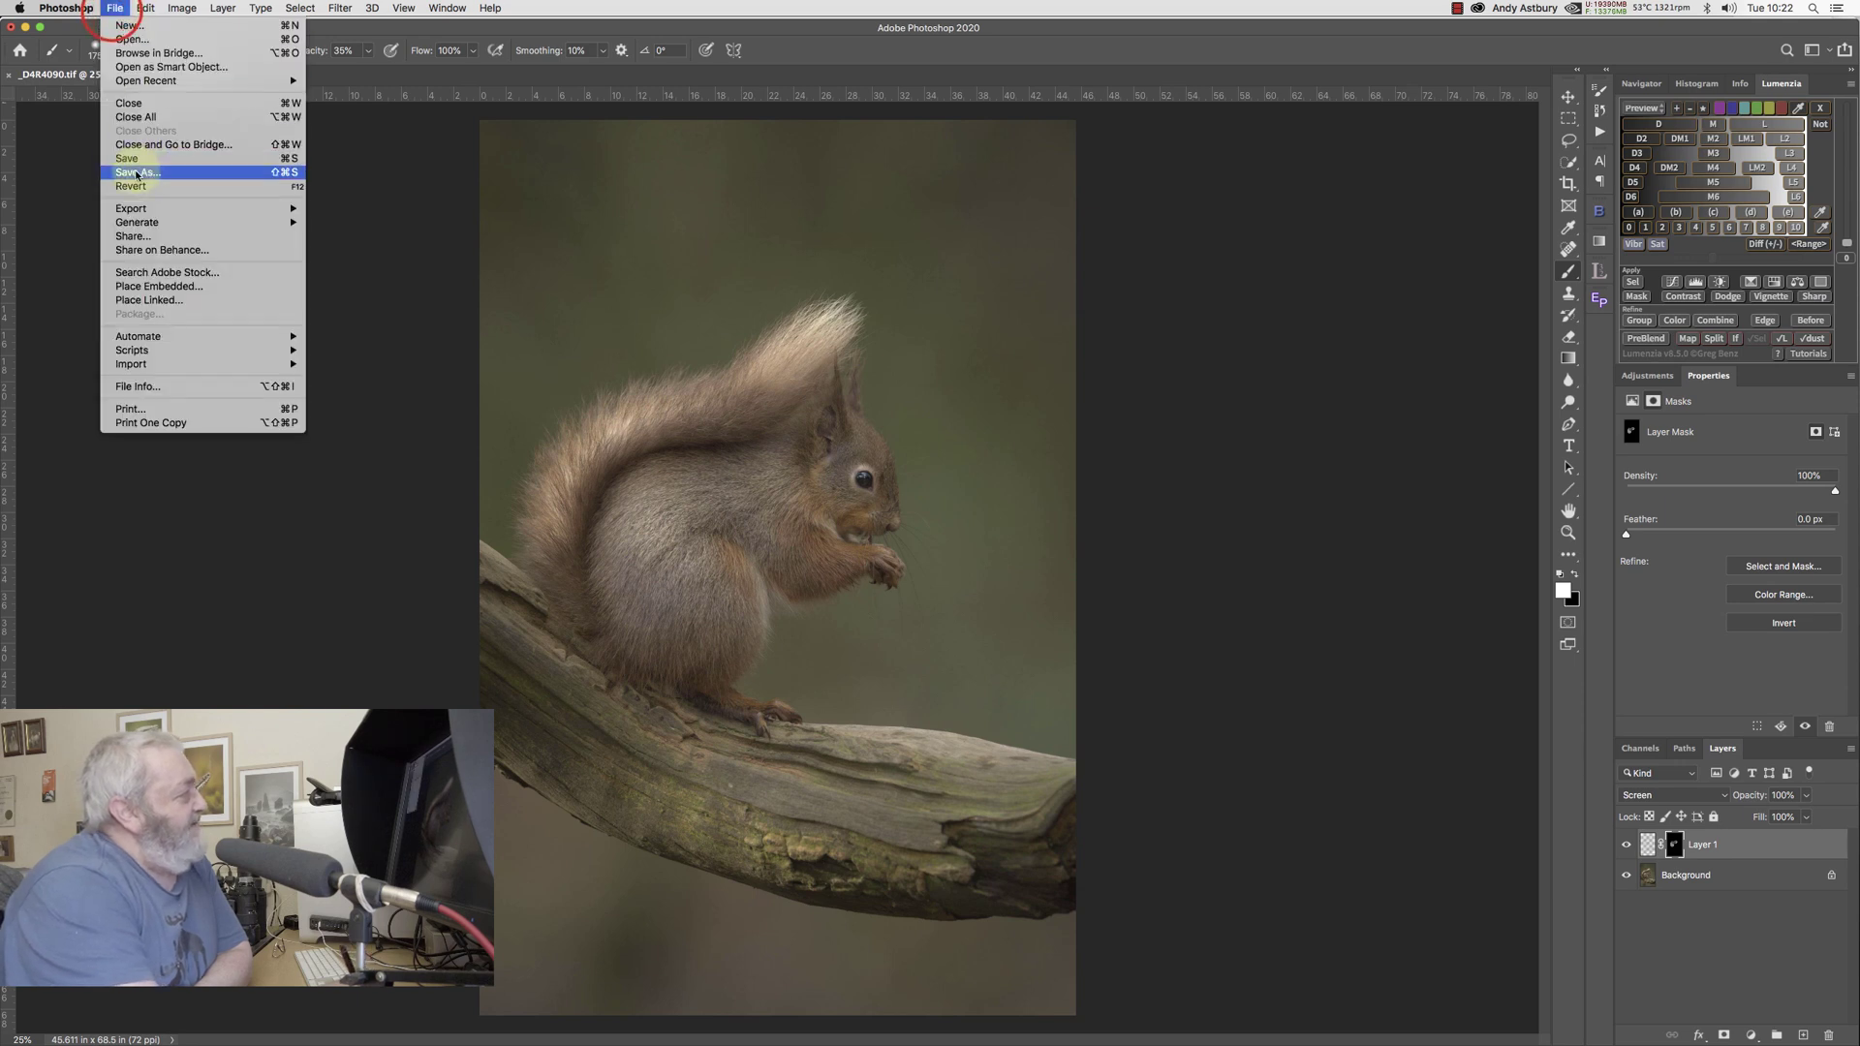
pyautogui.click(132, 158)
pyautogui.click(1117, 443)
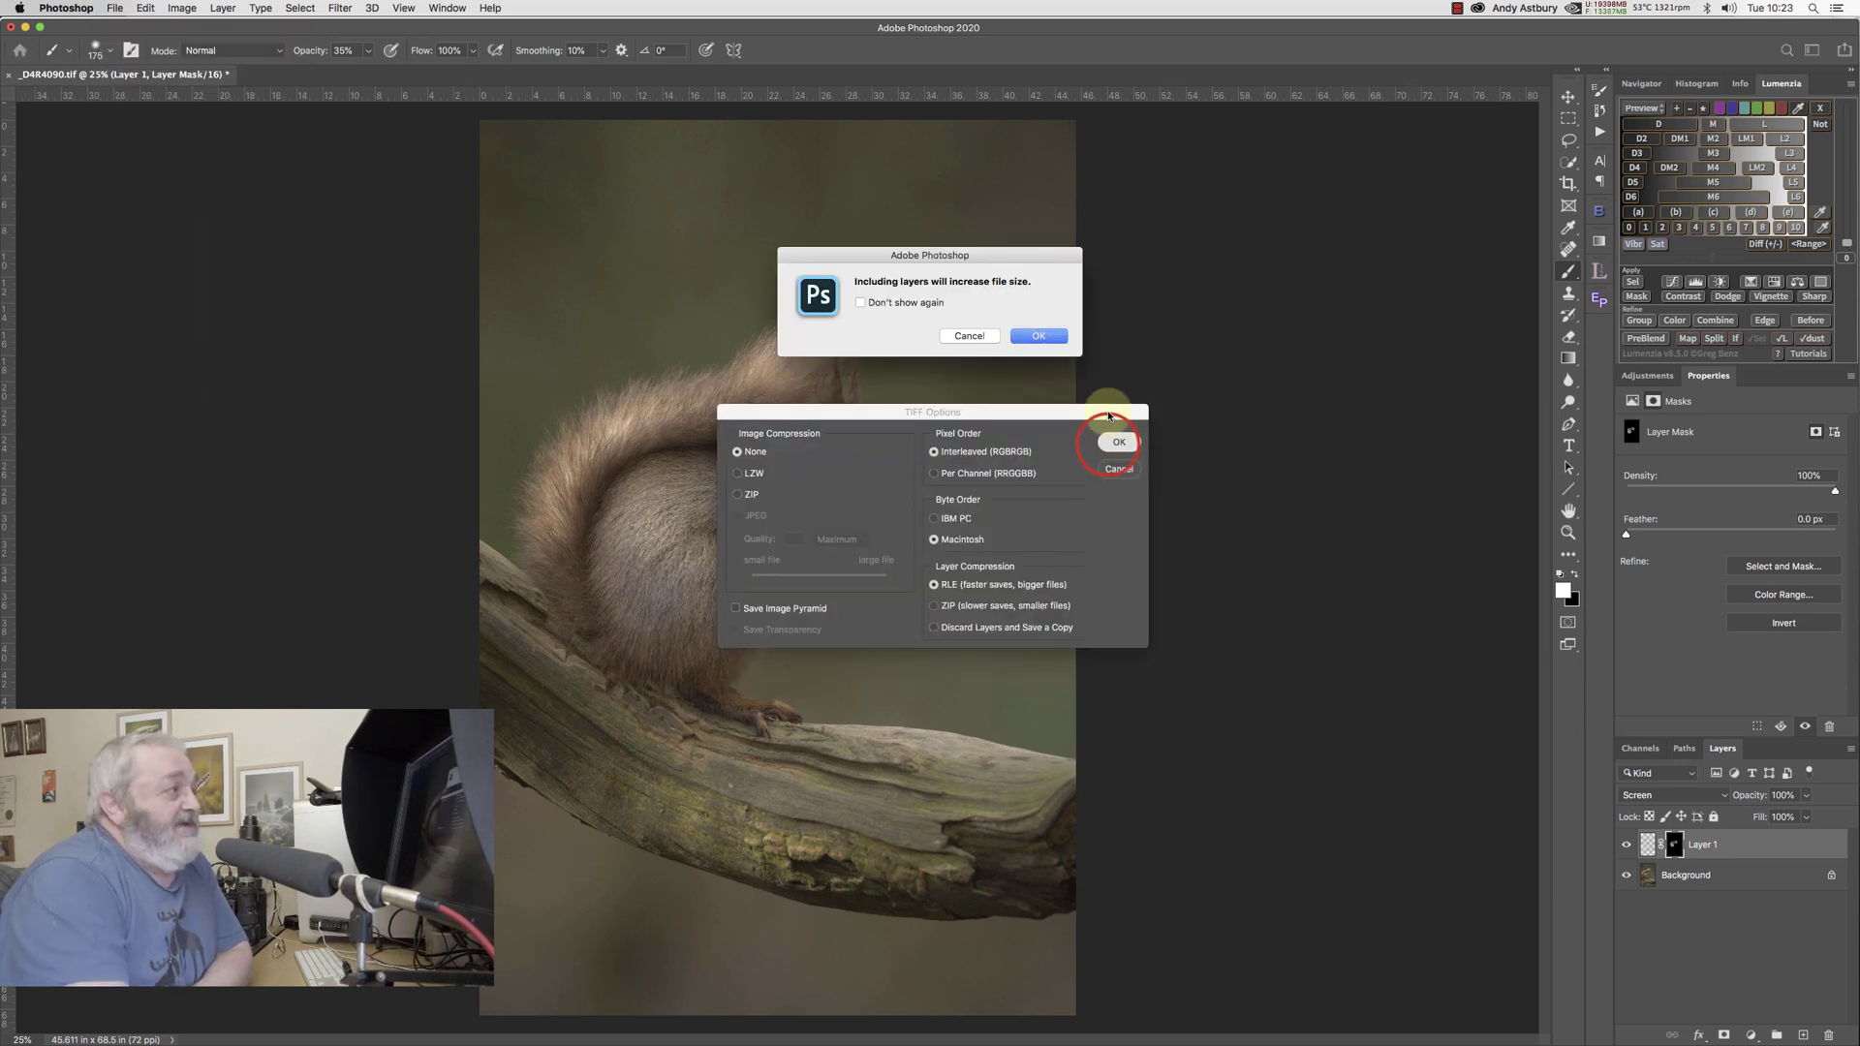
pyautogui.click(1046, 336)
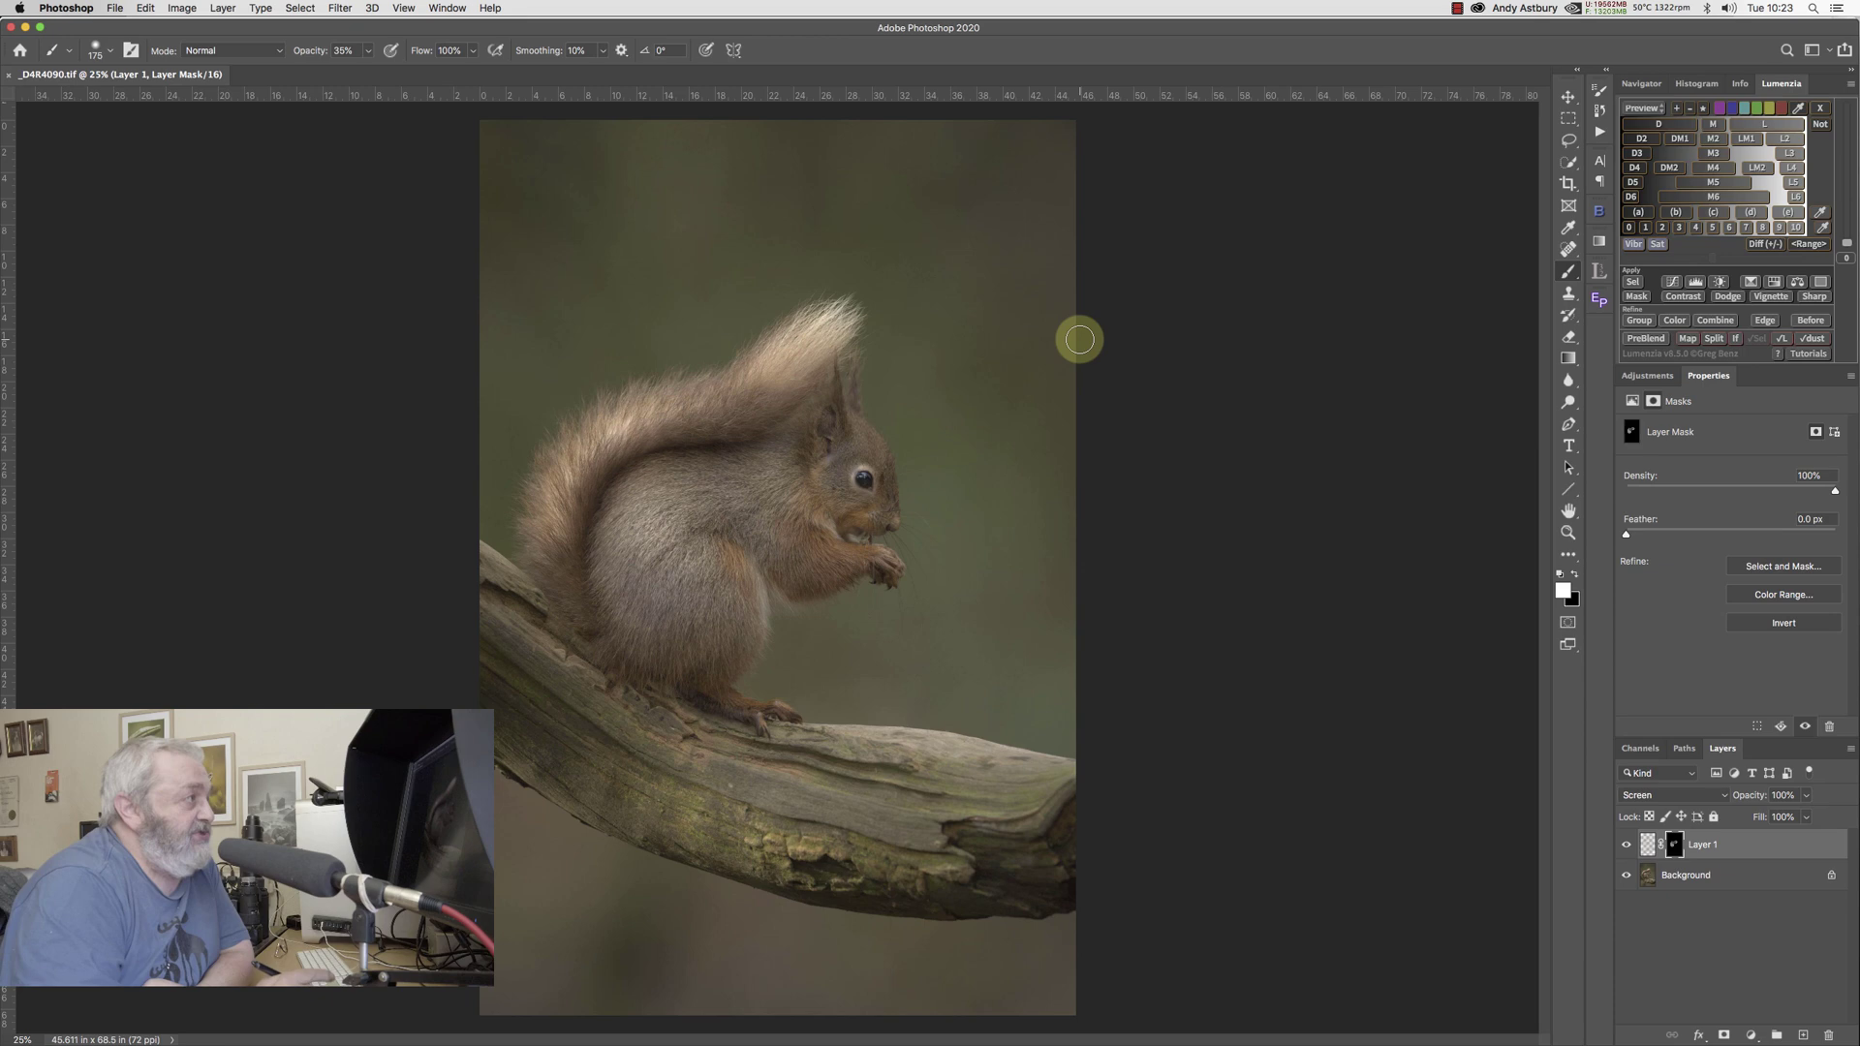
pyautogui.click(108, 11)
pyautogui.click(131, 173)
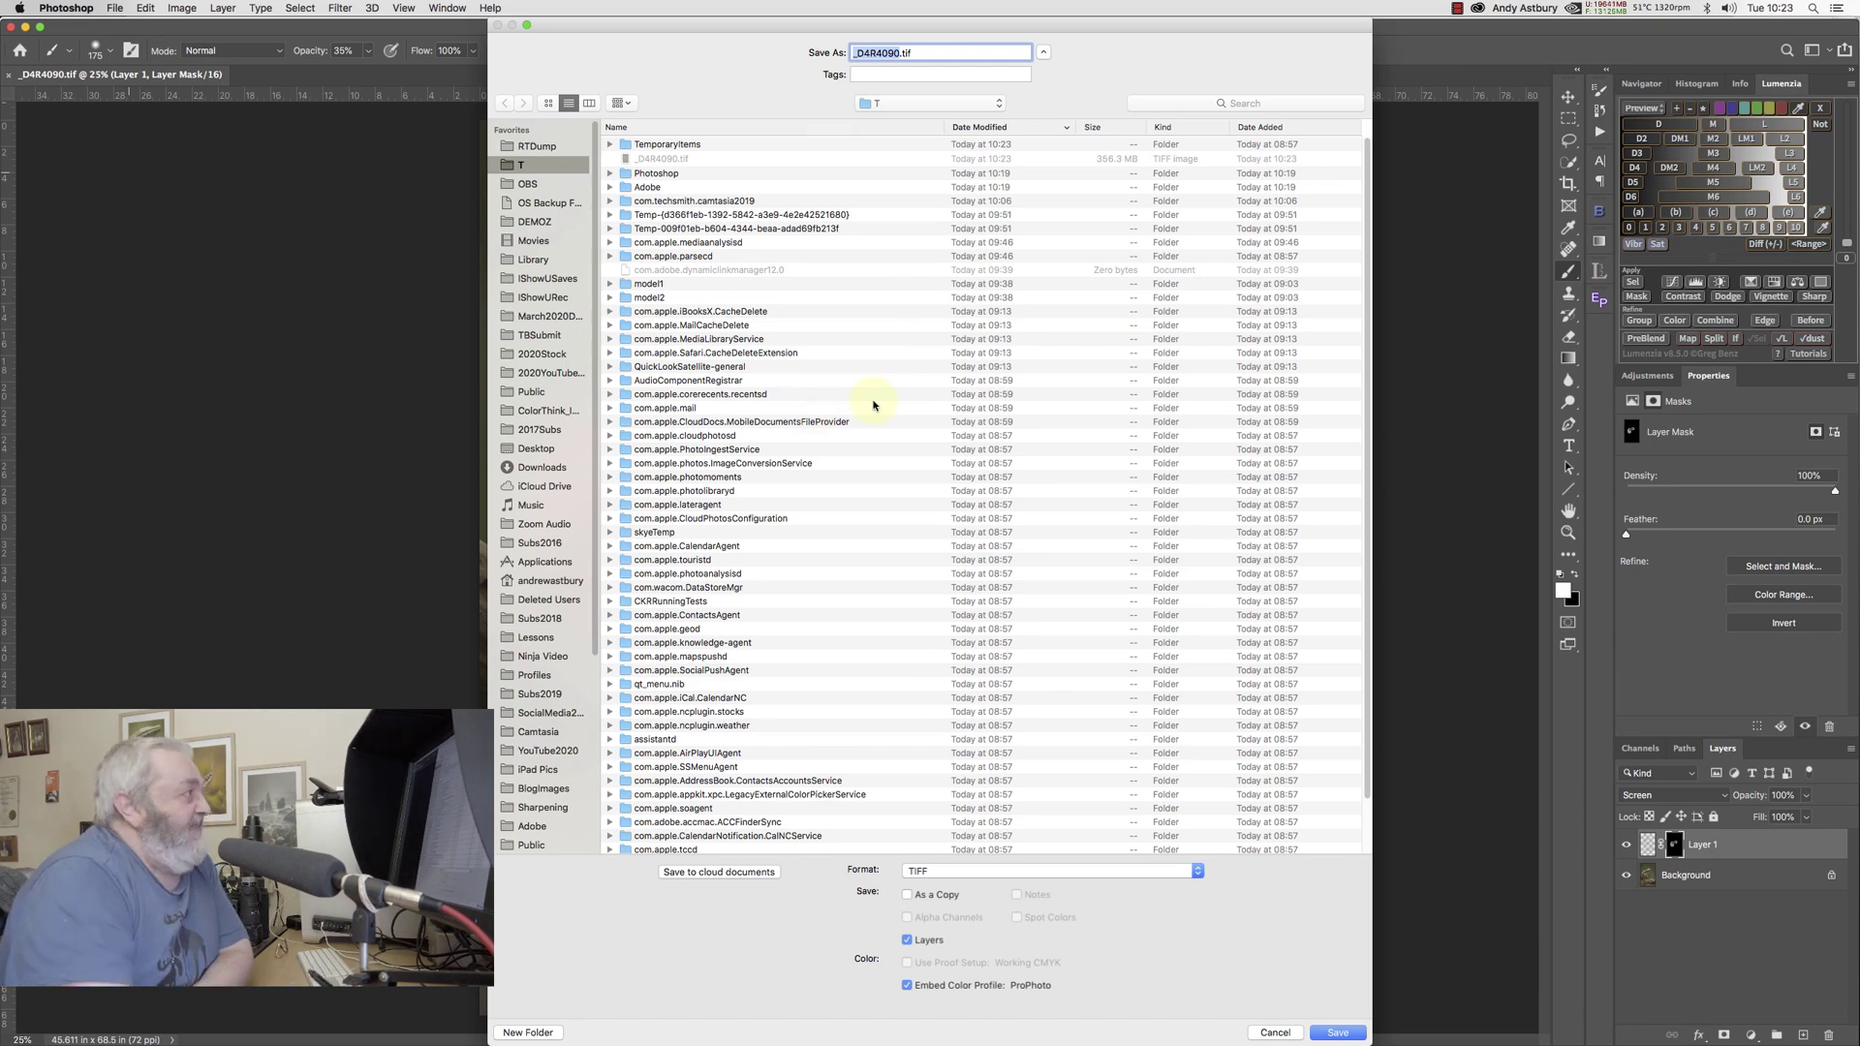
pyautogui.click(544, 147)
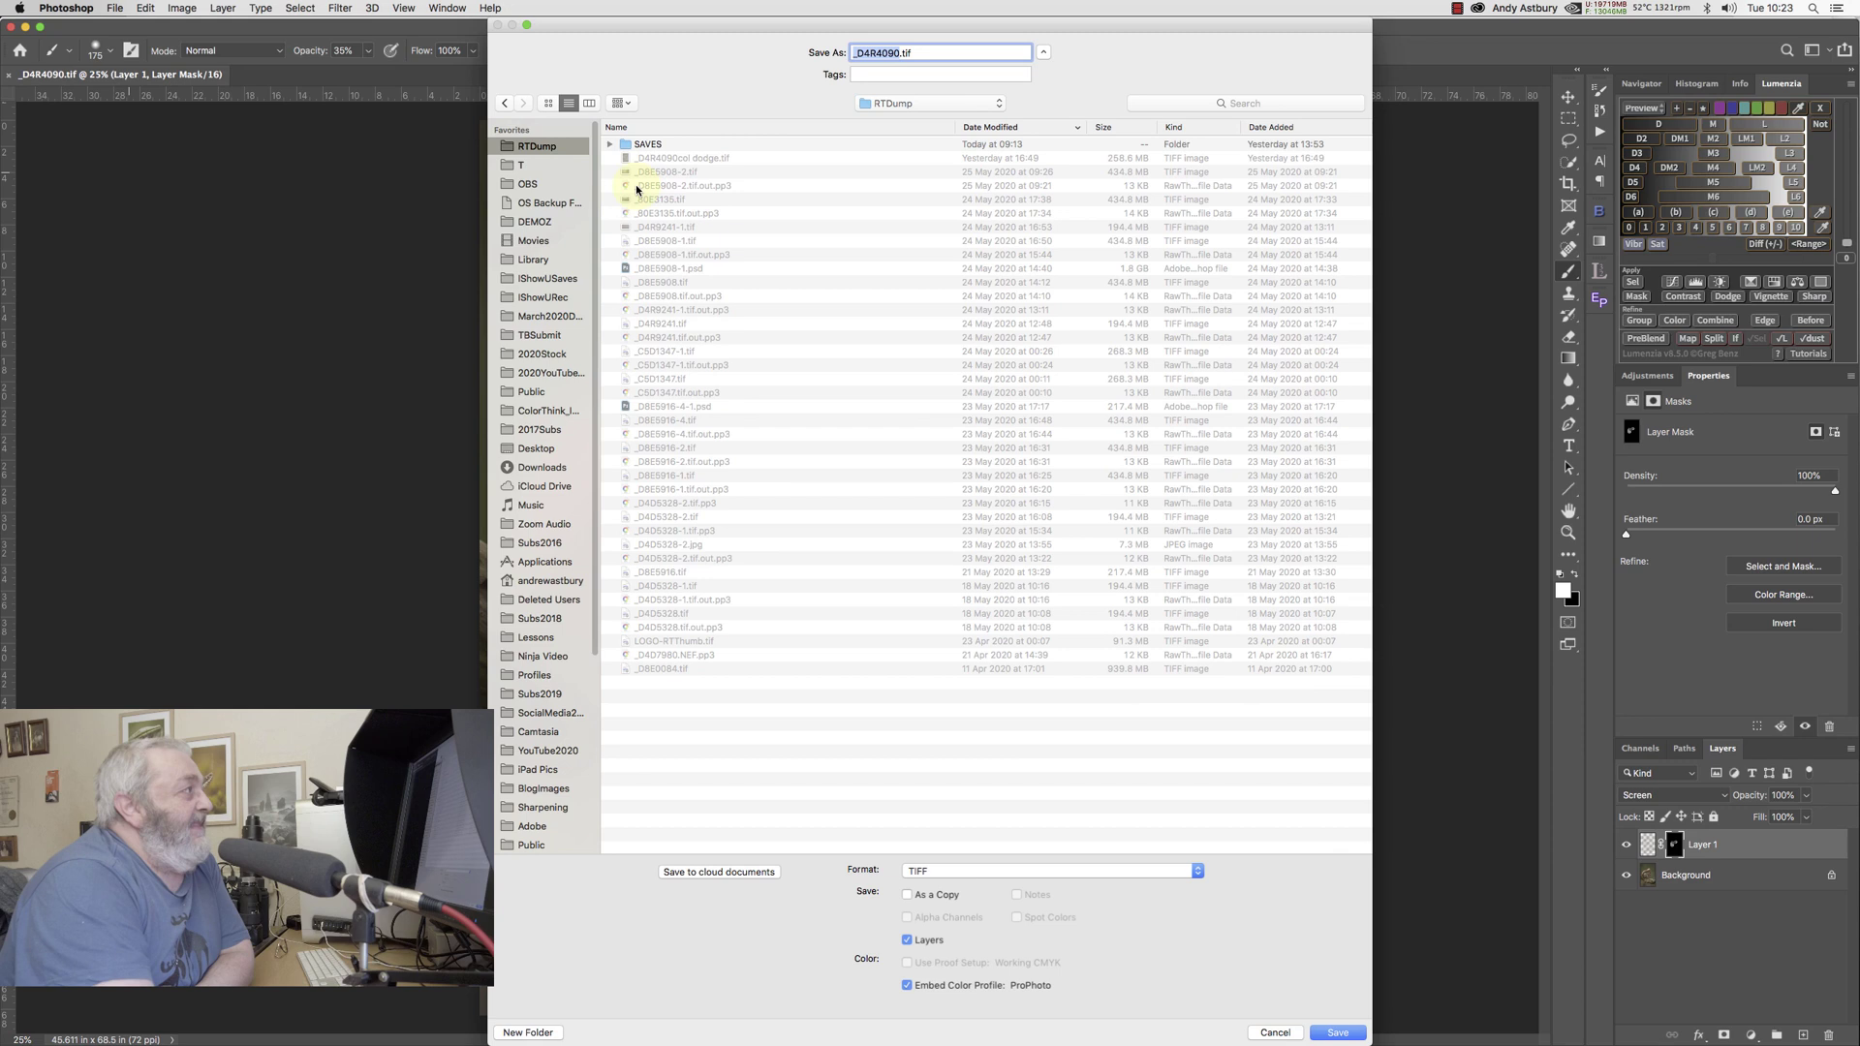
pyautogui.click(640, 145)
pyautogui.doubleClick(640, 146)
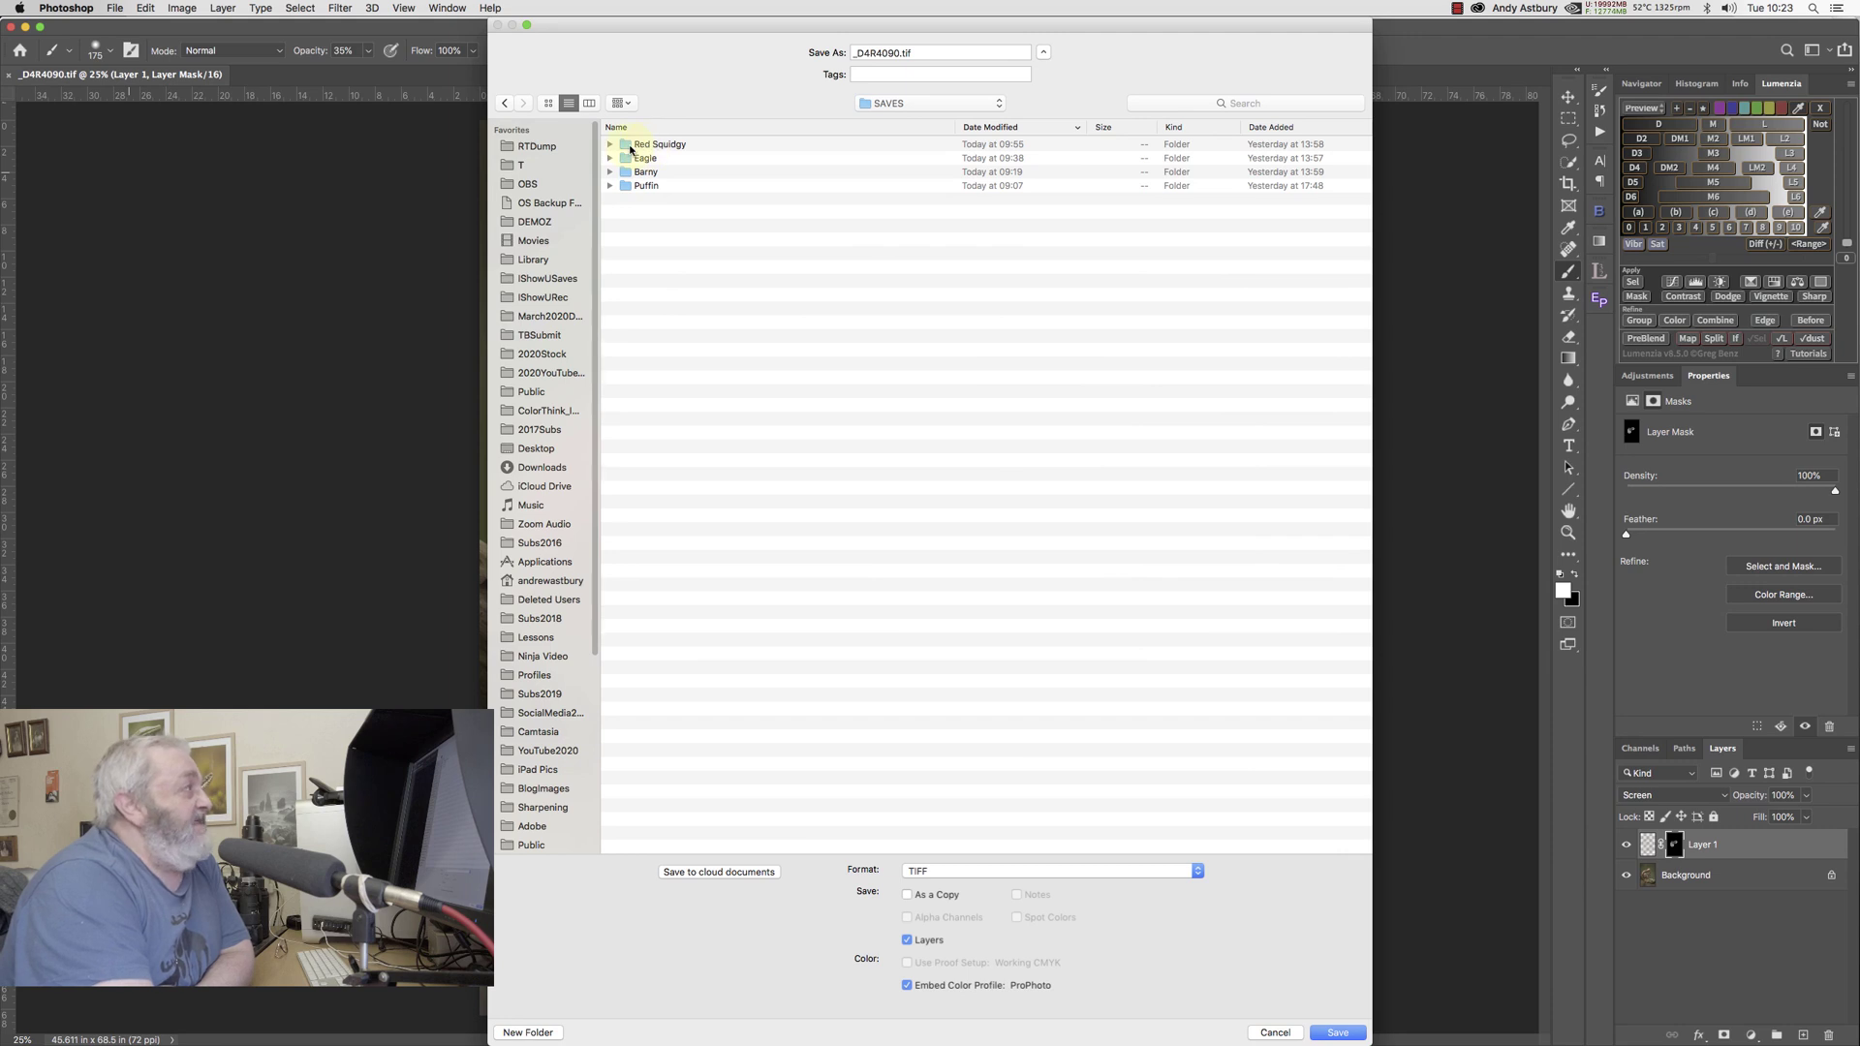
pyautogui.doubleClick(628, 147)
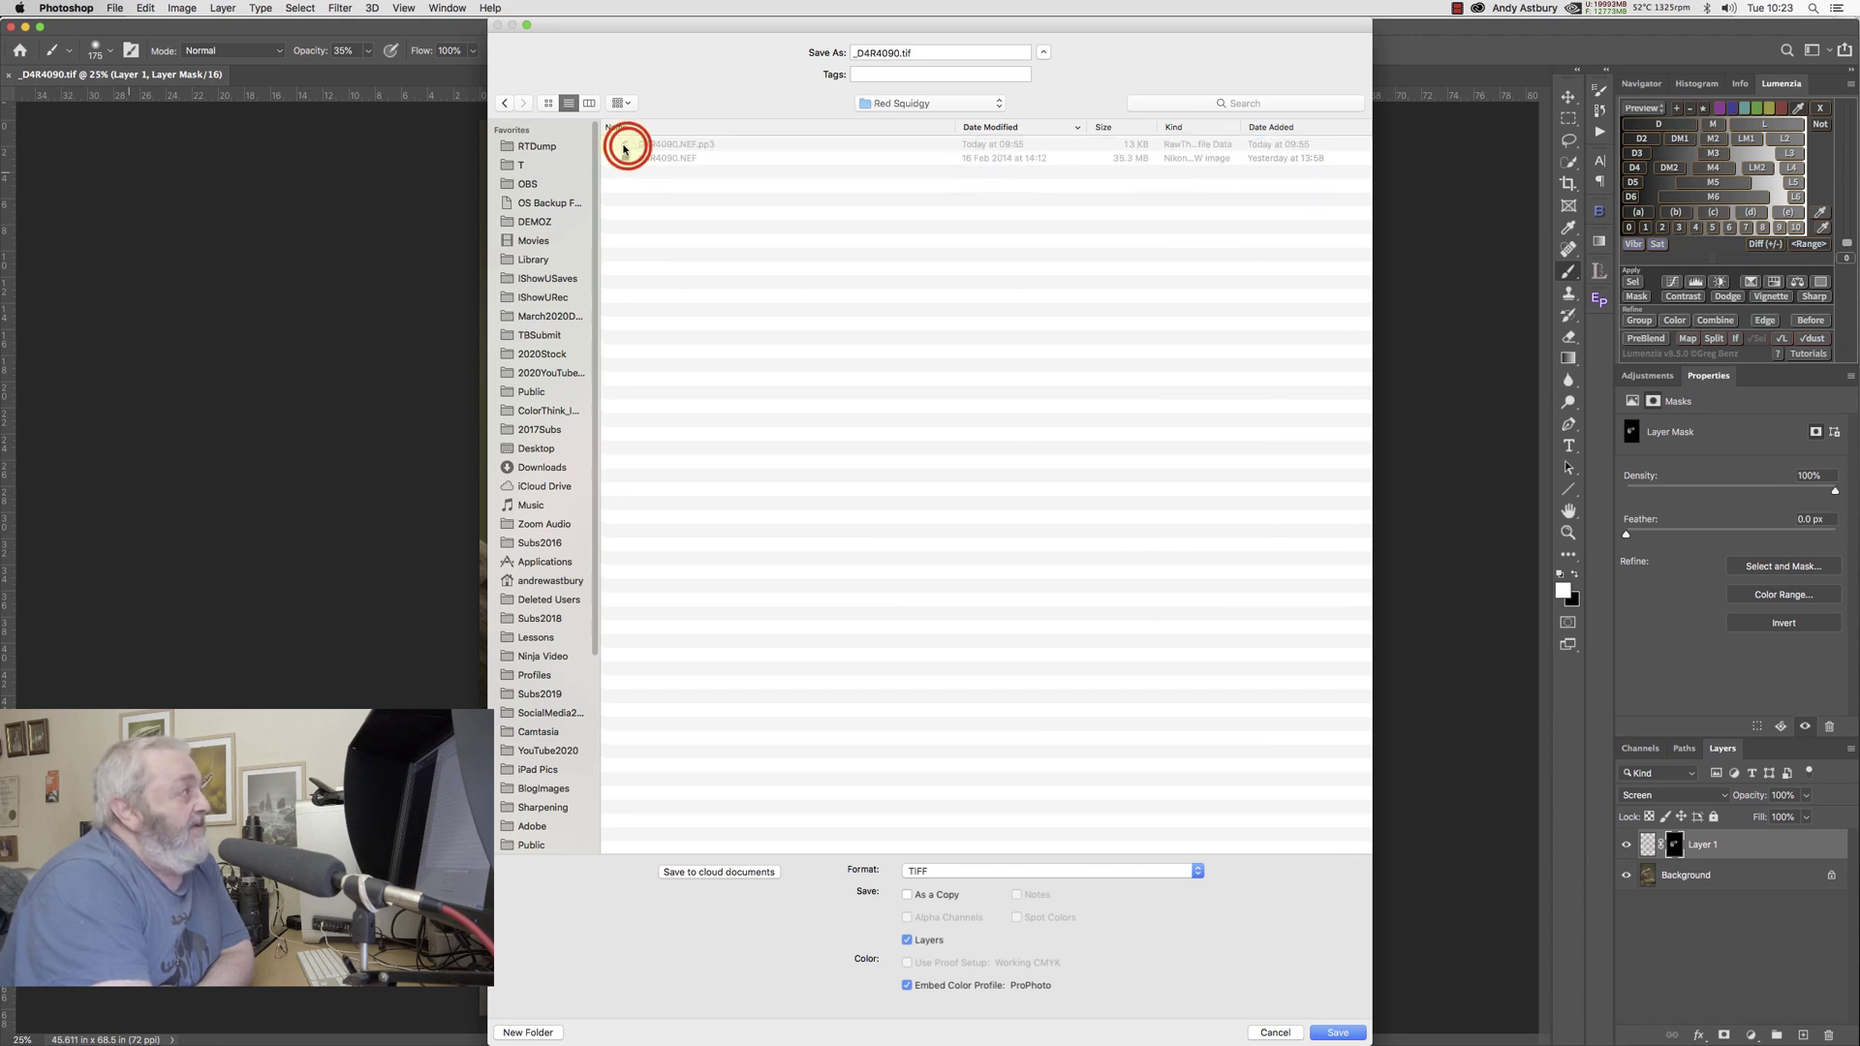
pyautogui.click(1275, 1033)
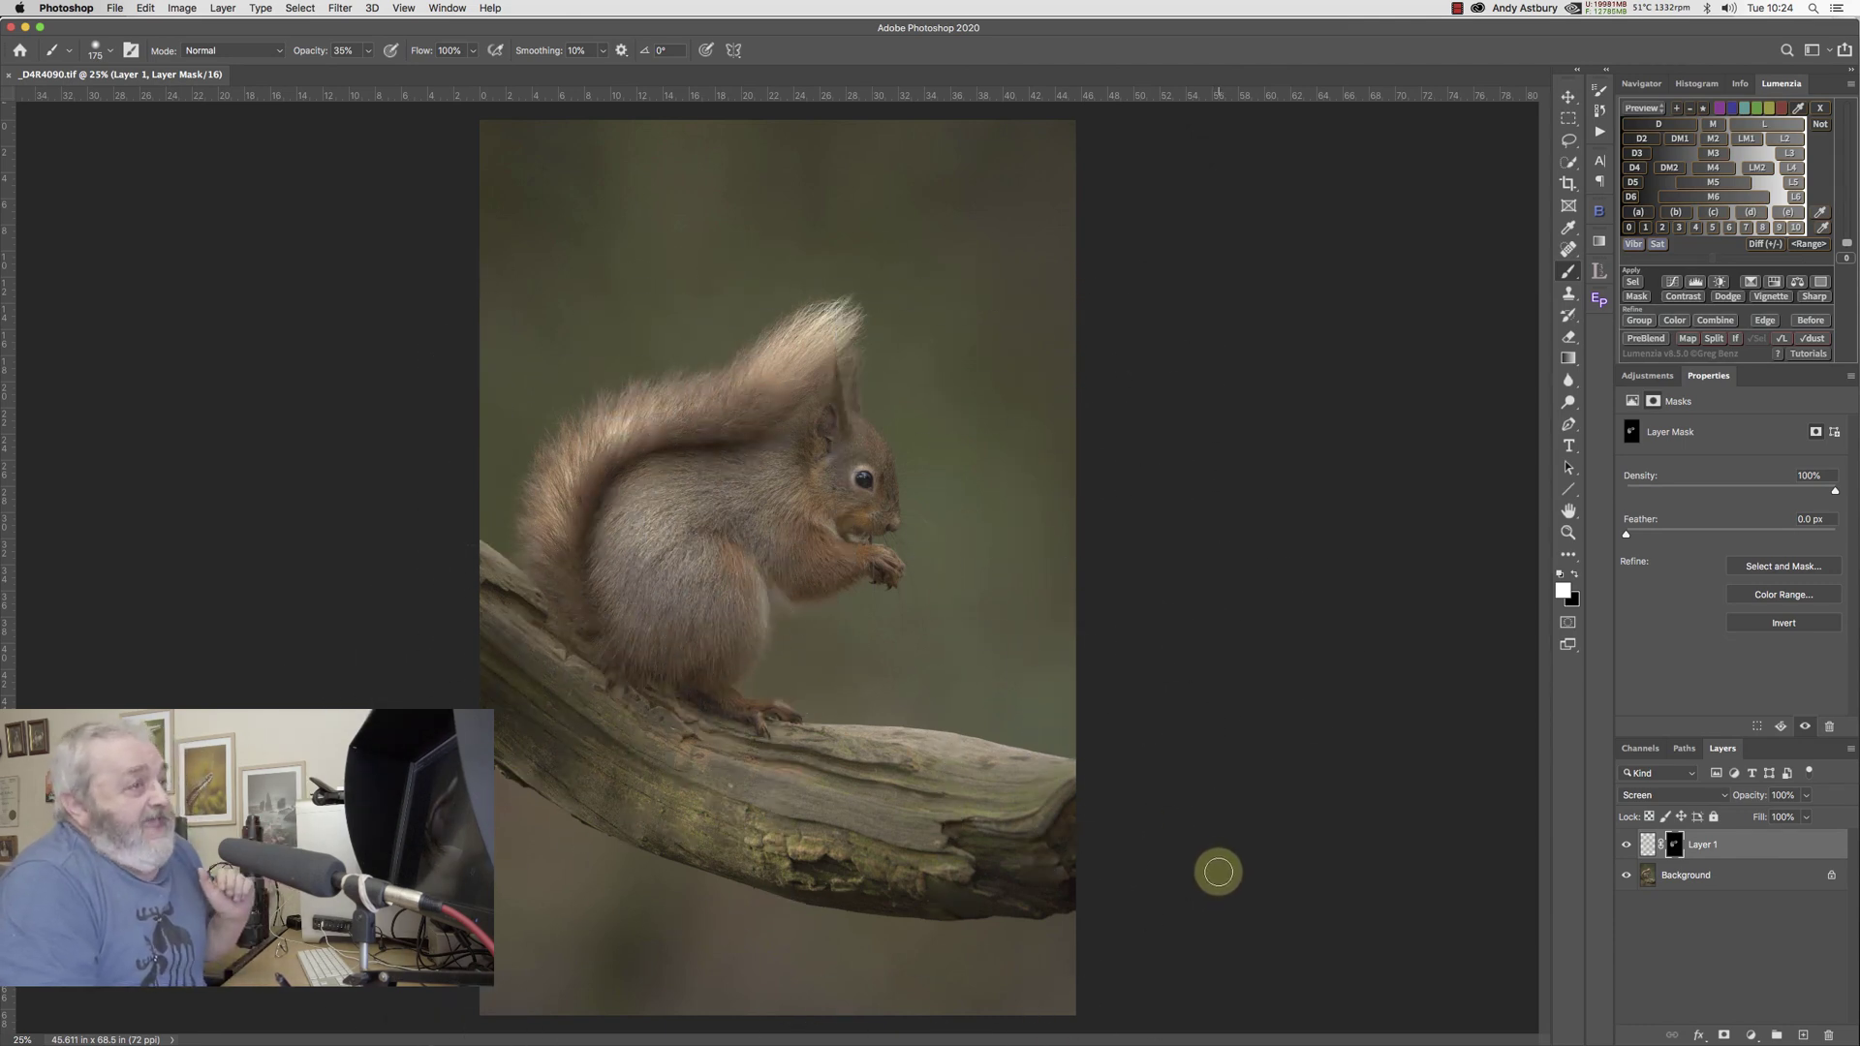
# Step: Return to RawTherapee and open the Save dialog for D4R4090, set to 16-bit TIFF
pyautogui.click(713, 1025)
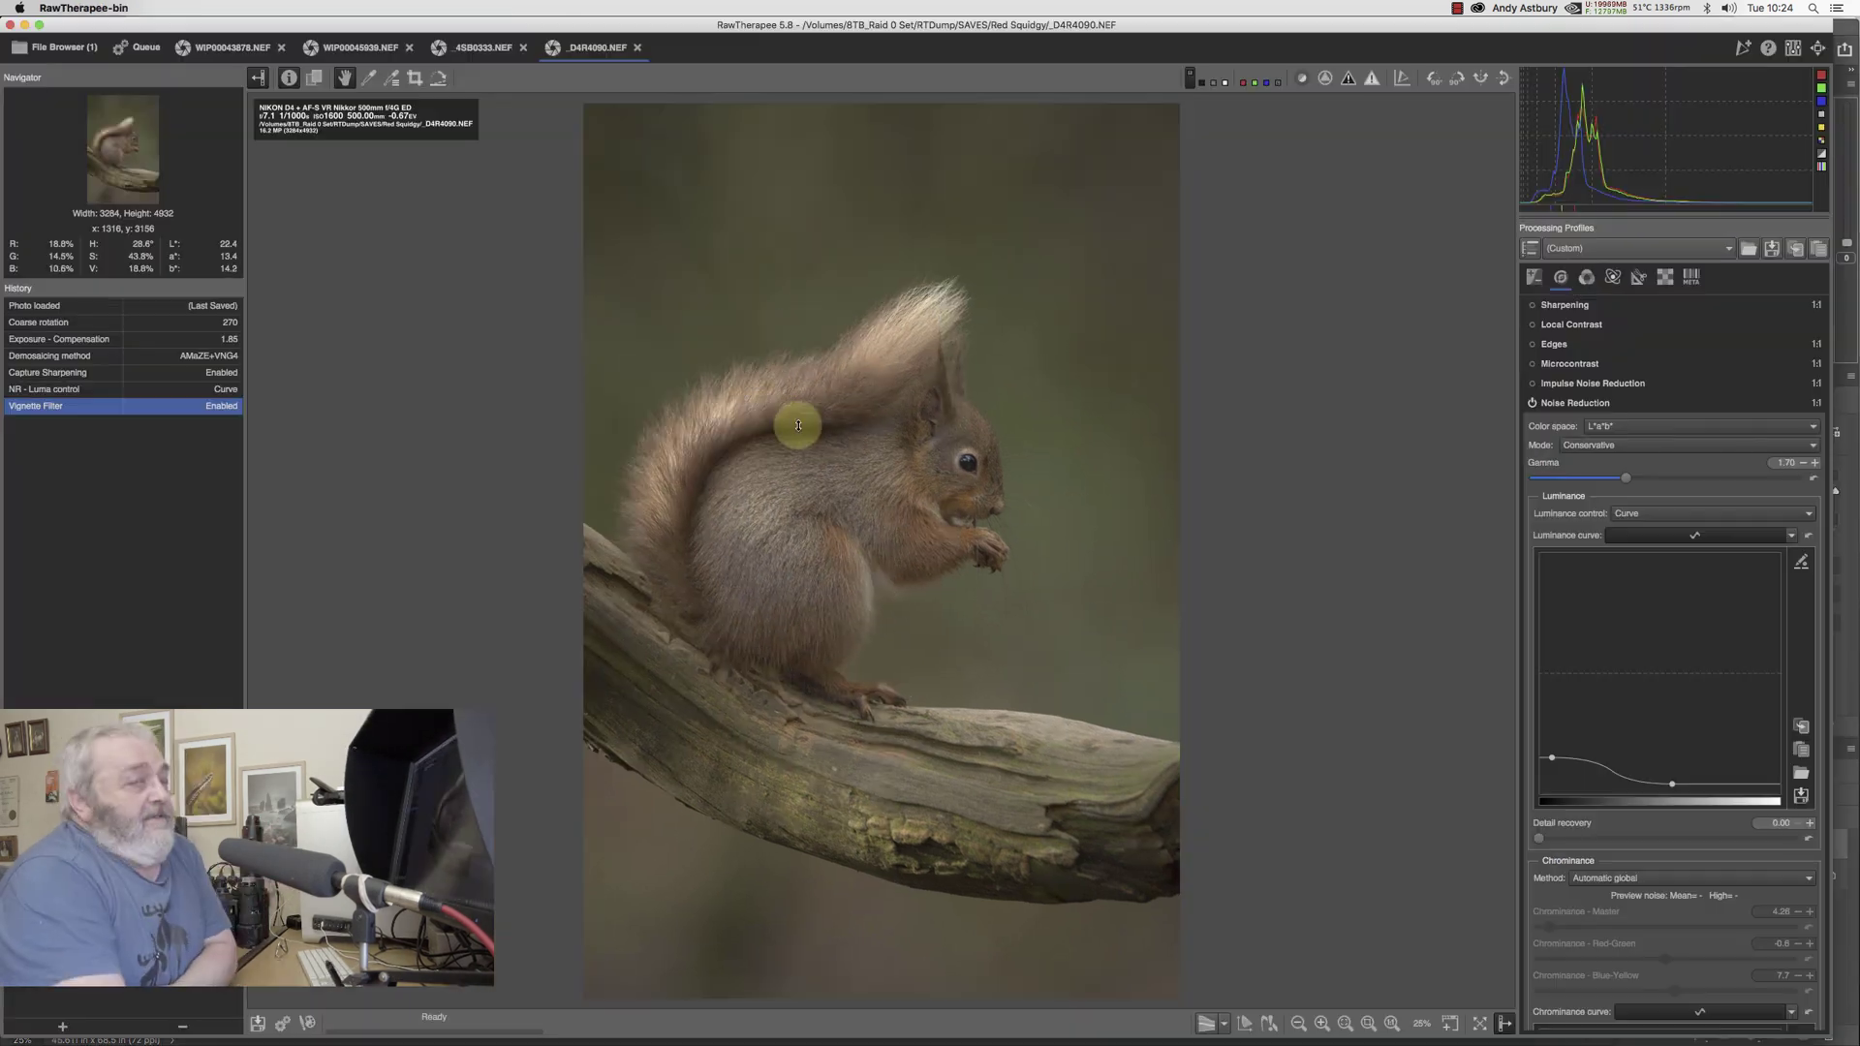
pyautogui.click(259, 1025)
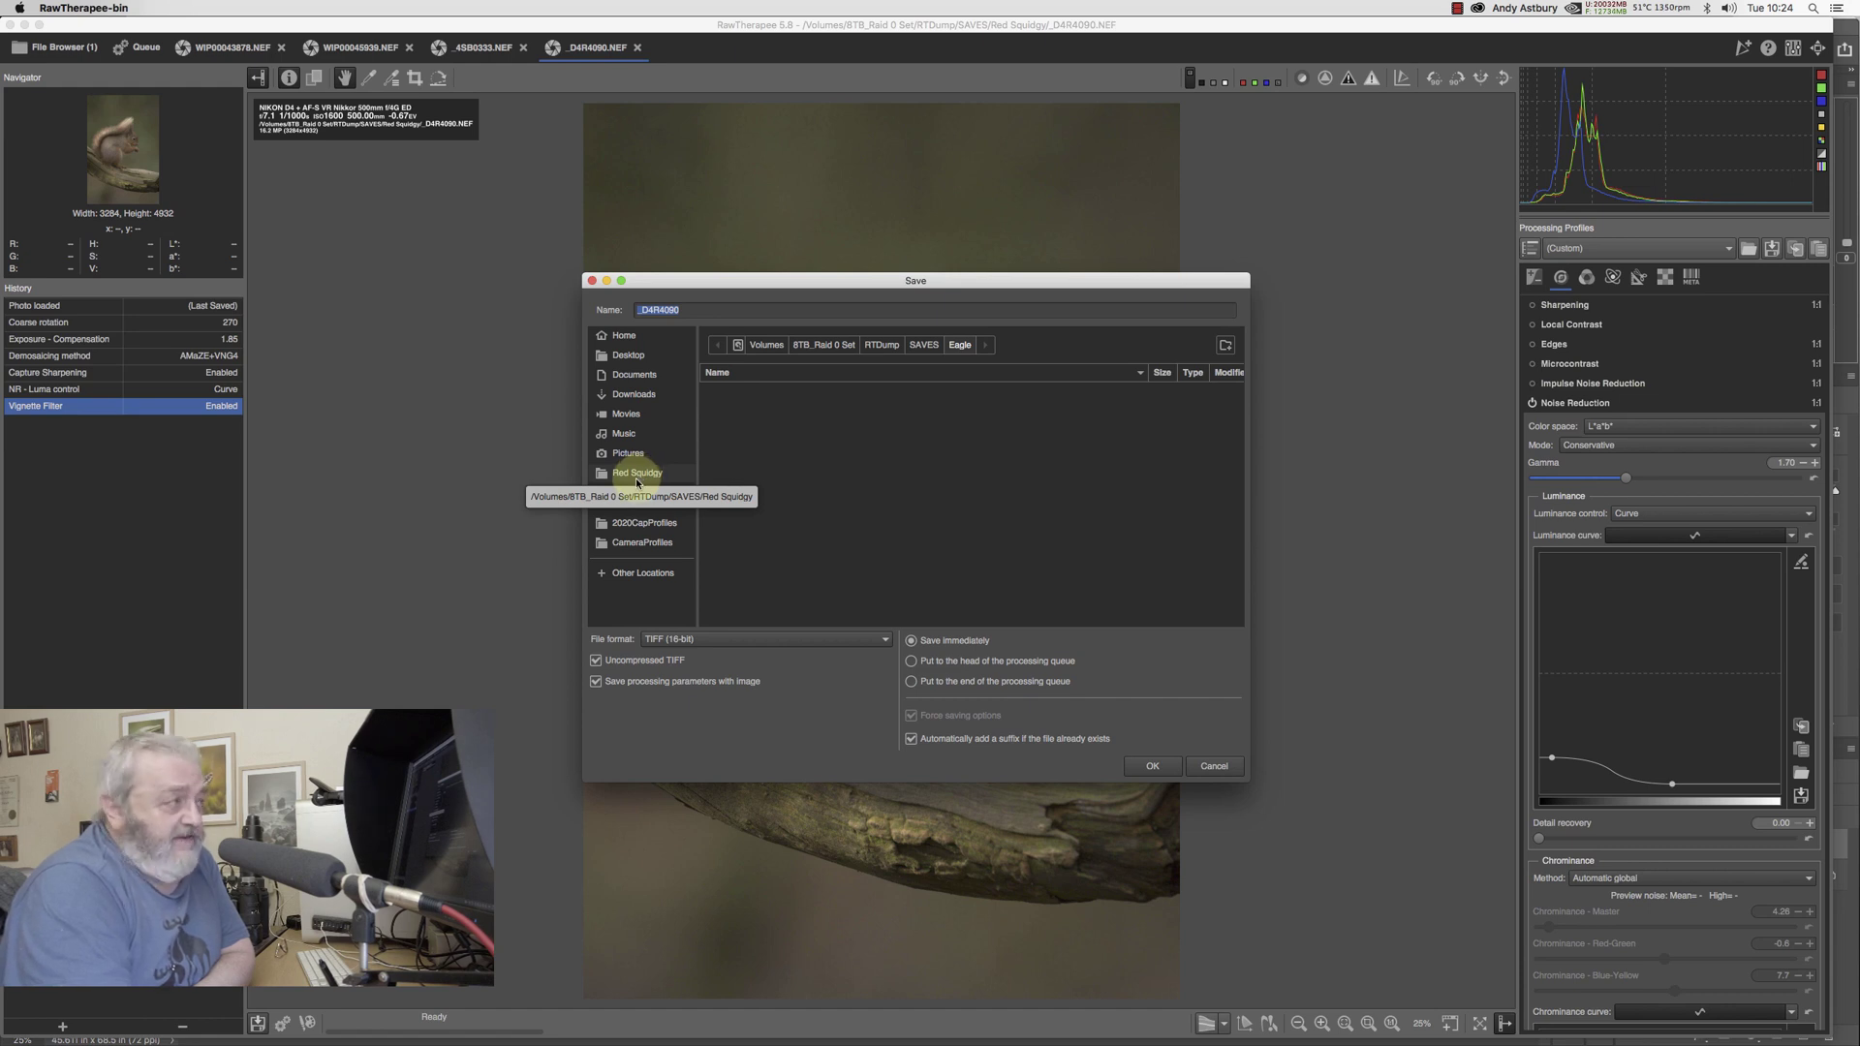
# Step: Choose Red Squidgy as D4R4090's output folder, then close the Save dialog
pyautogui.click(632, 475)
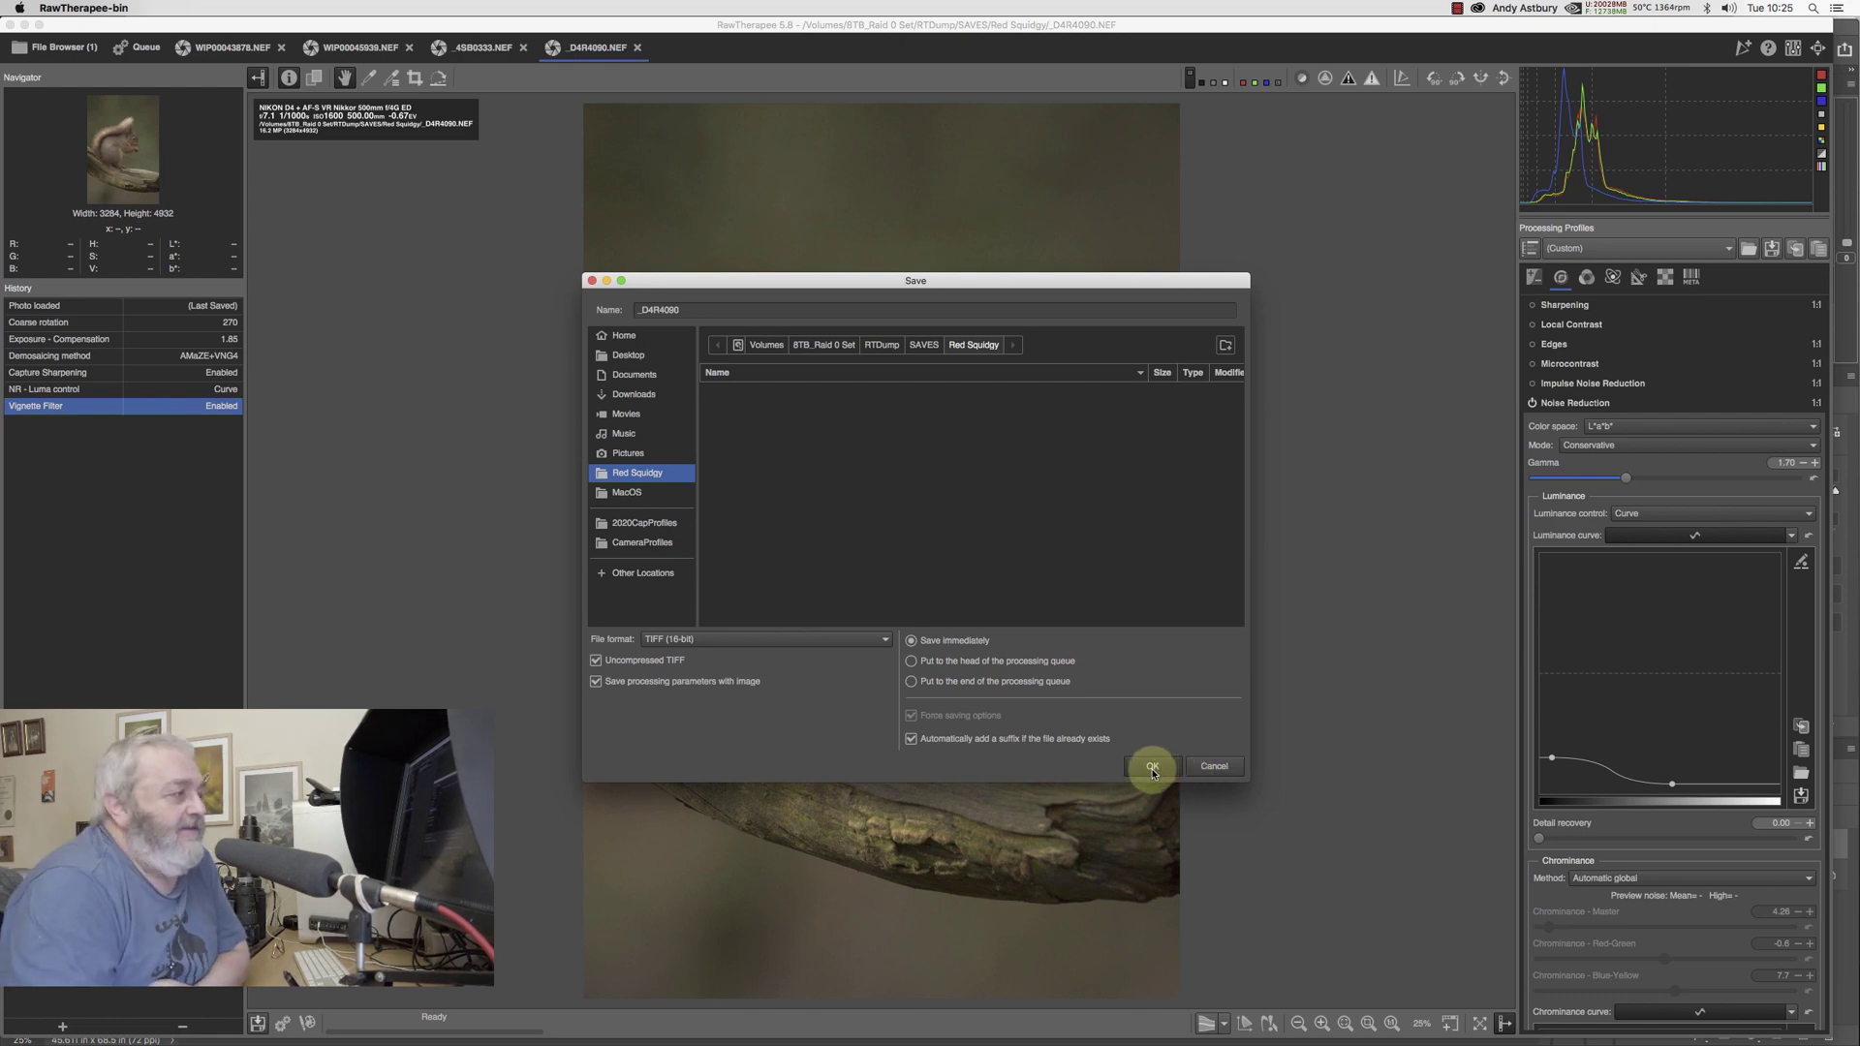
pyautogui.click(1213, 766)
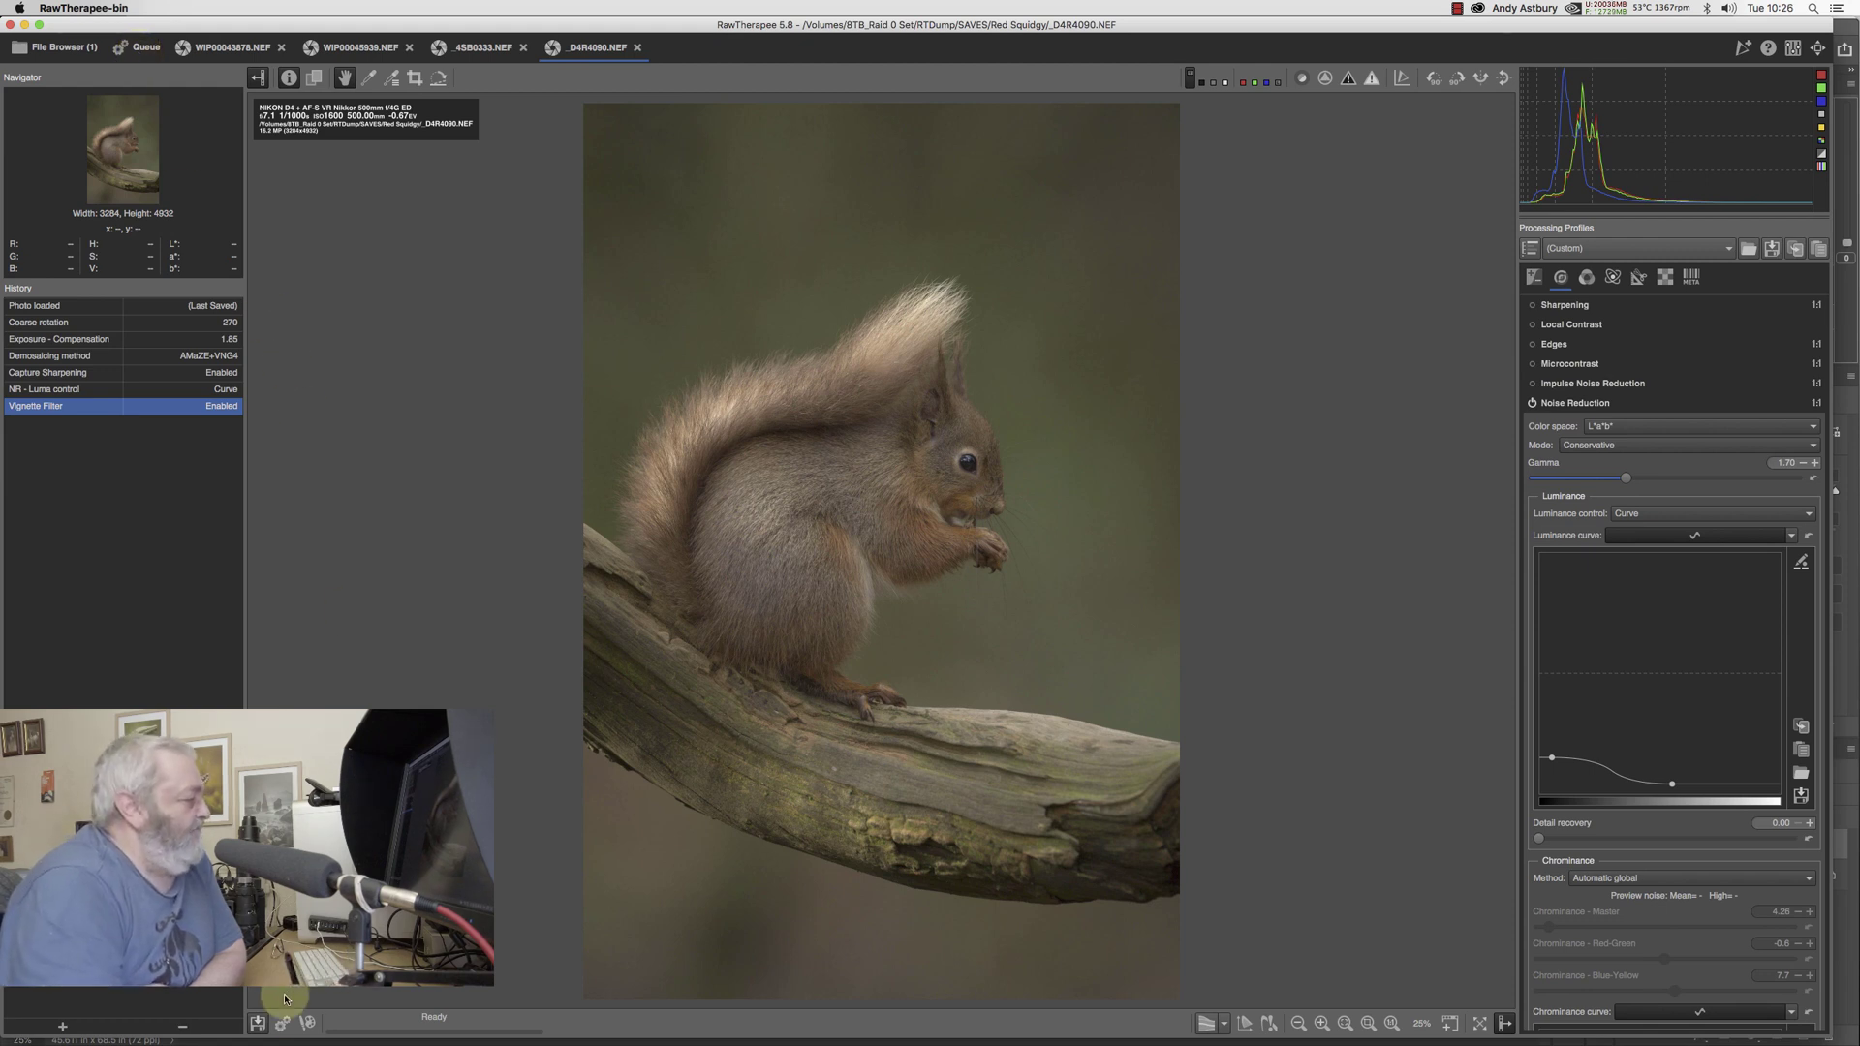
# Step: Queue the squirrel, eagle, barn owl and puffin raws, then view the processing queue
pyautogui.click(281, 1025)
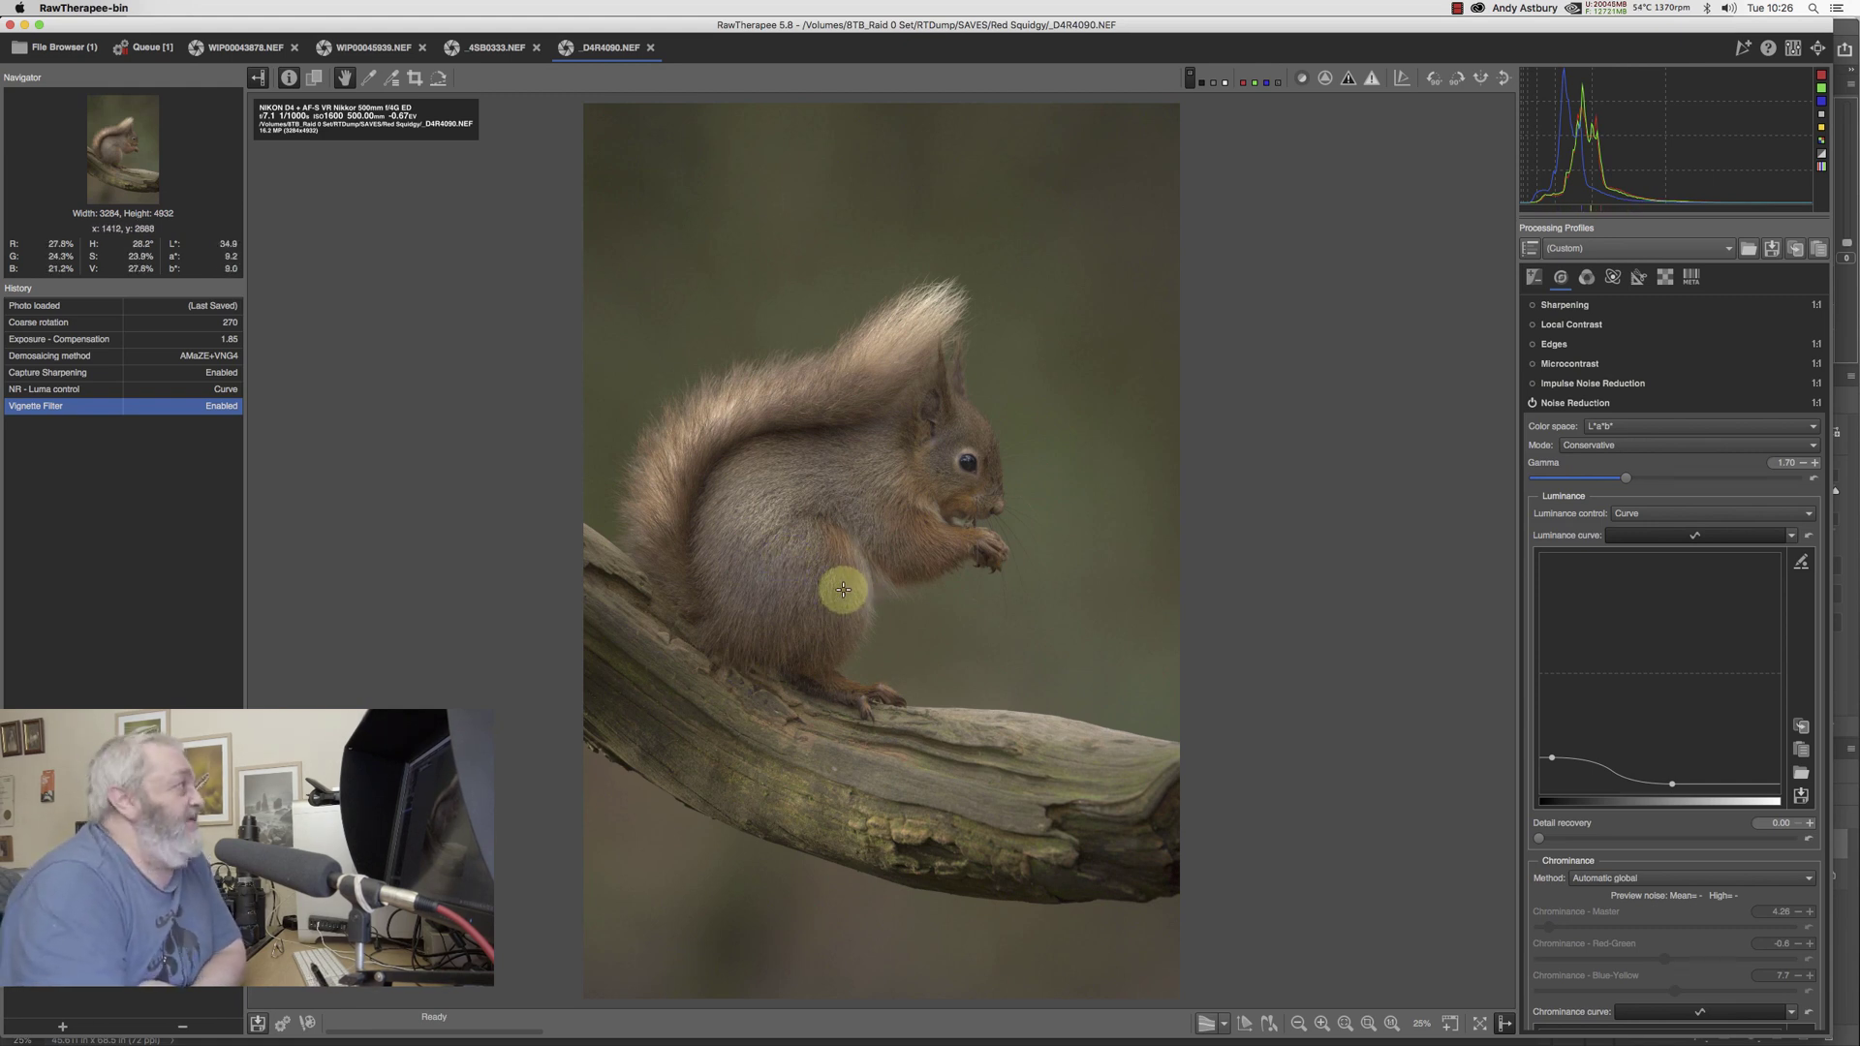
pyautogui.click(490, 49)
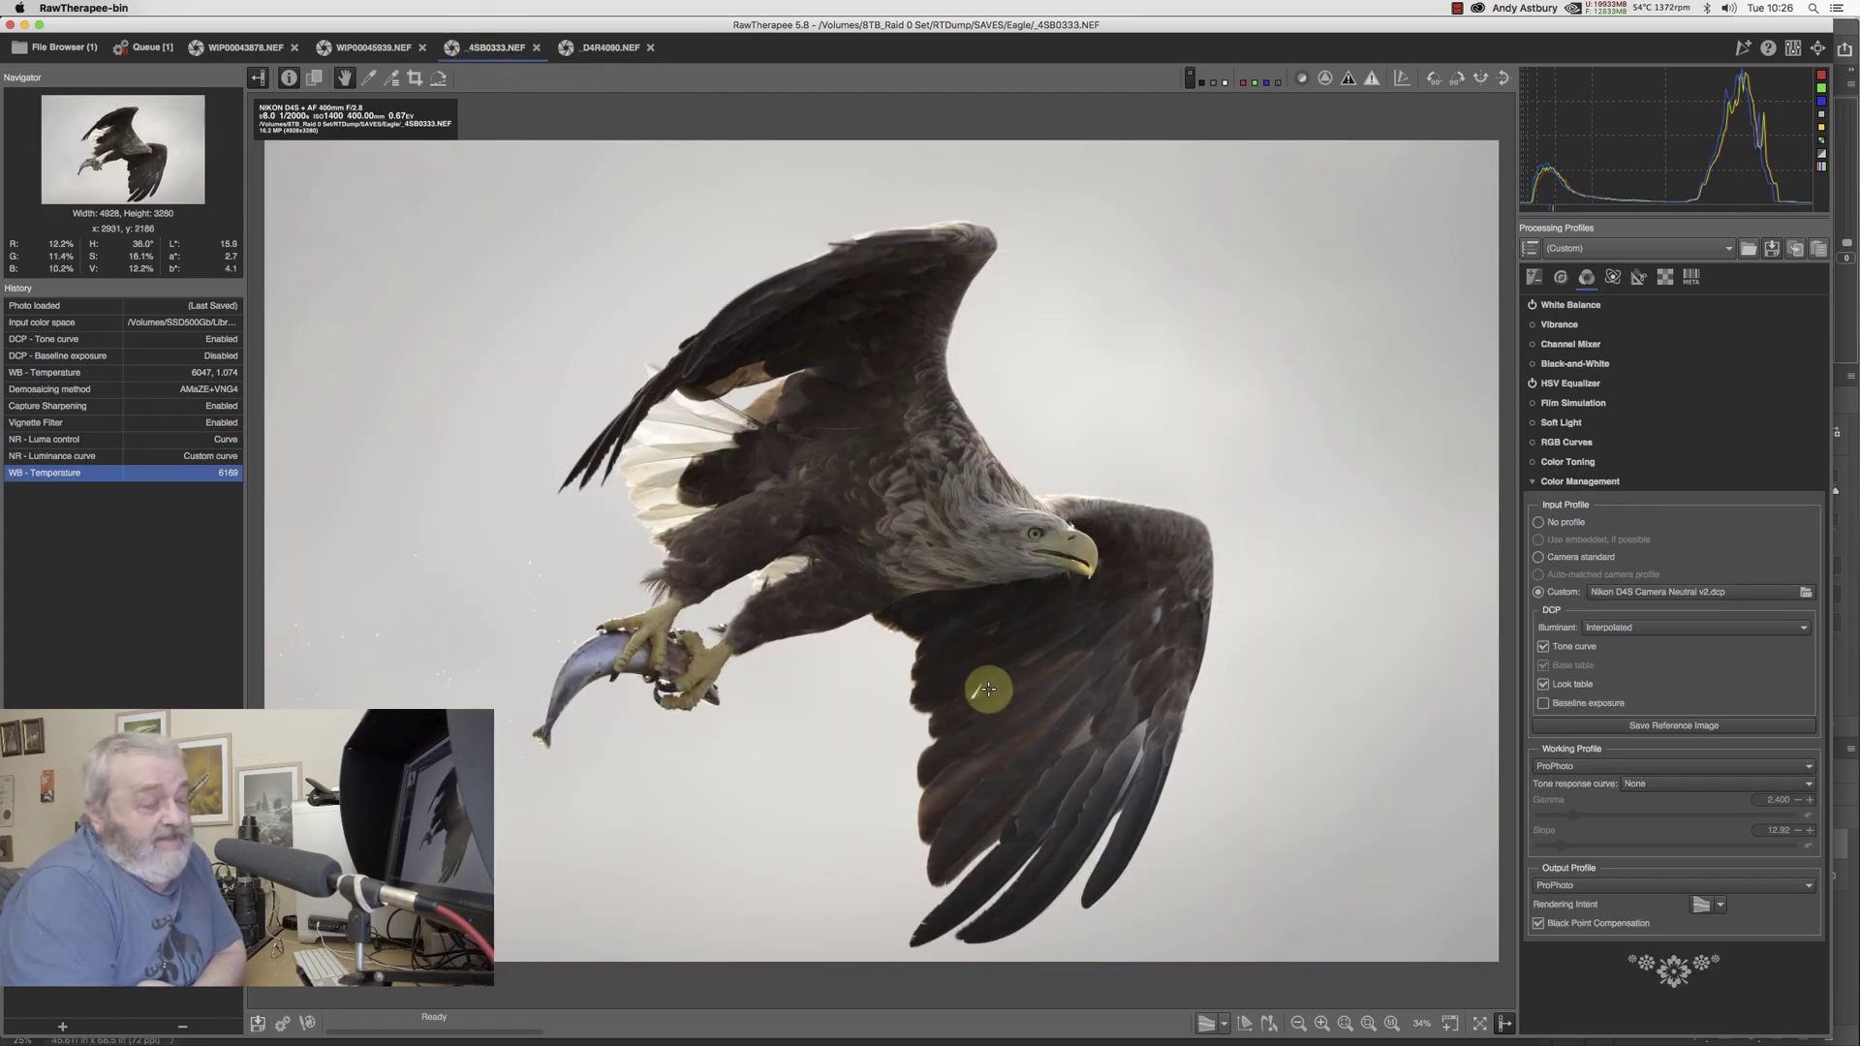
pyautogui.click(283, 1023)
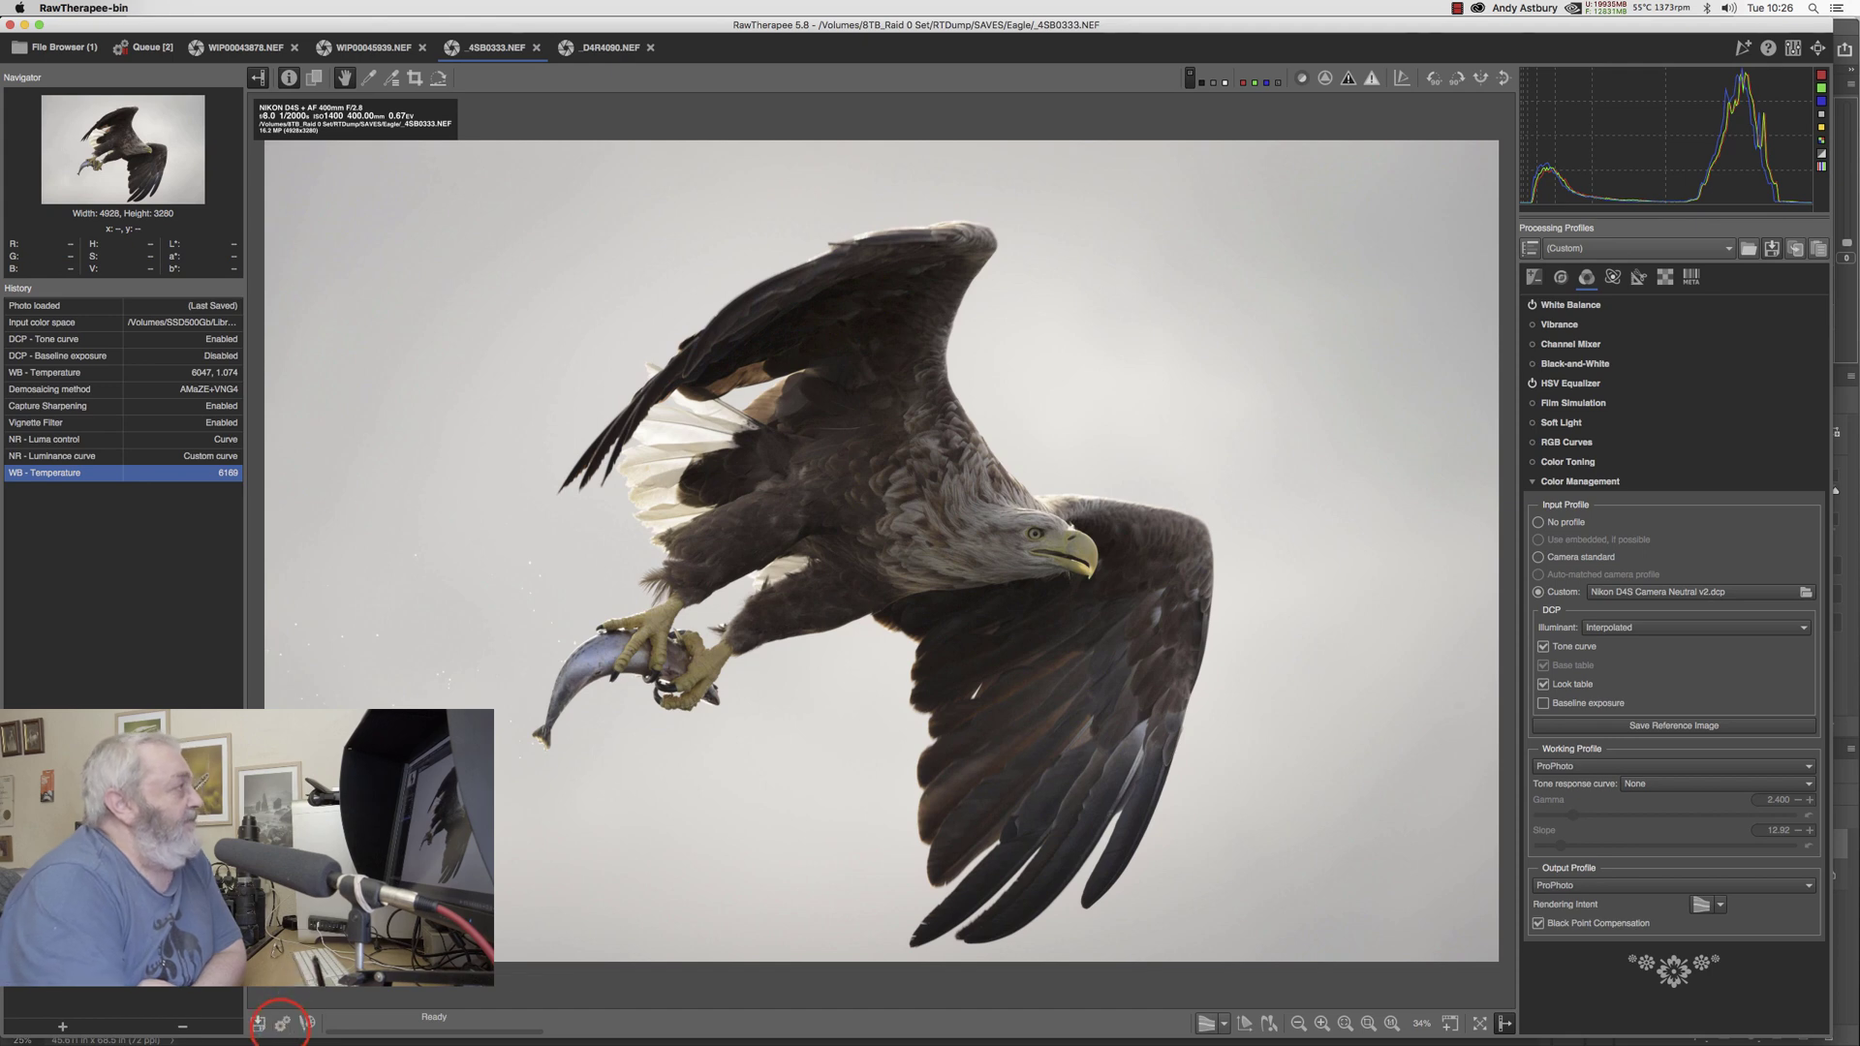
pyautogui.click(381, 51)
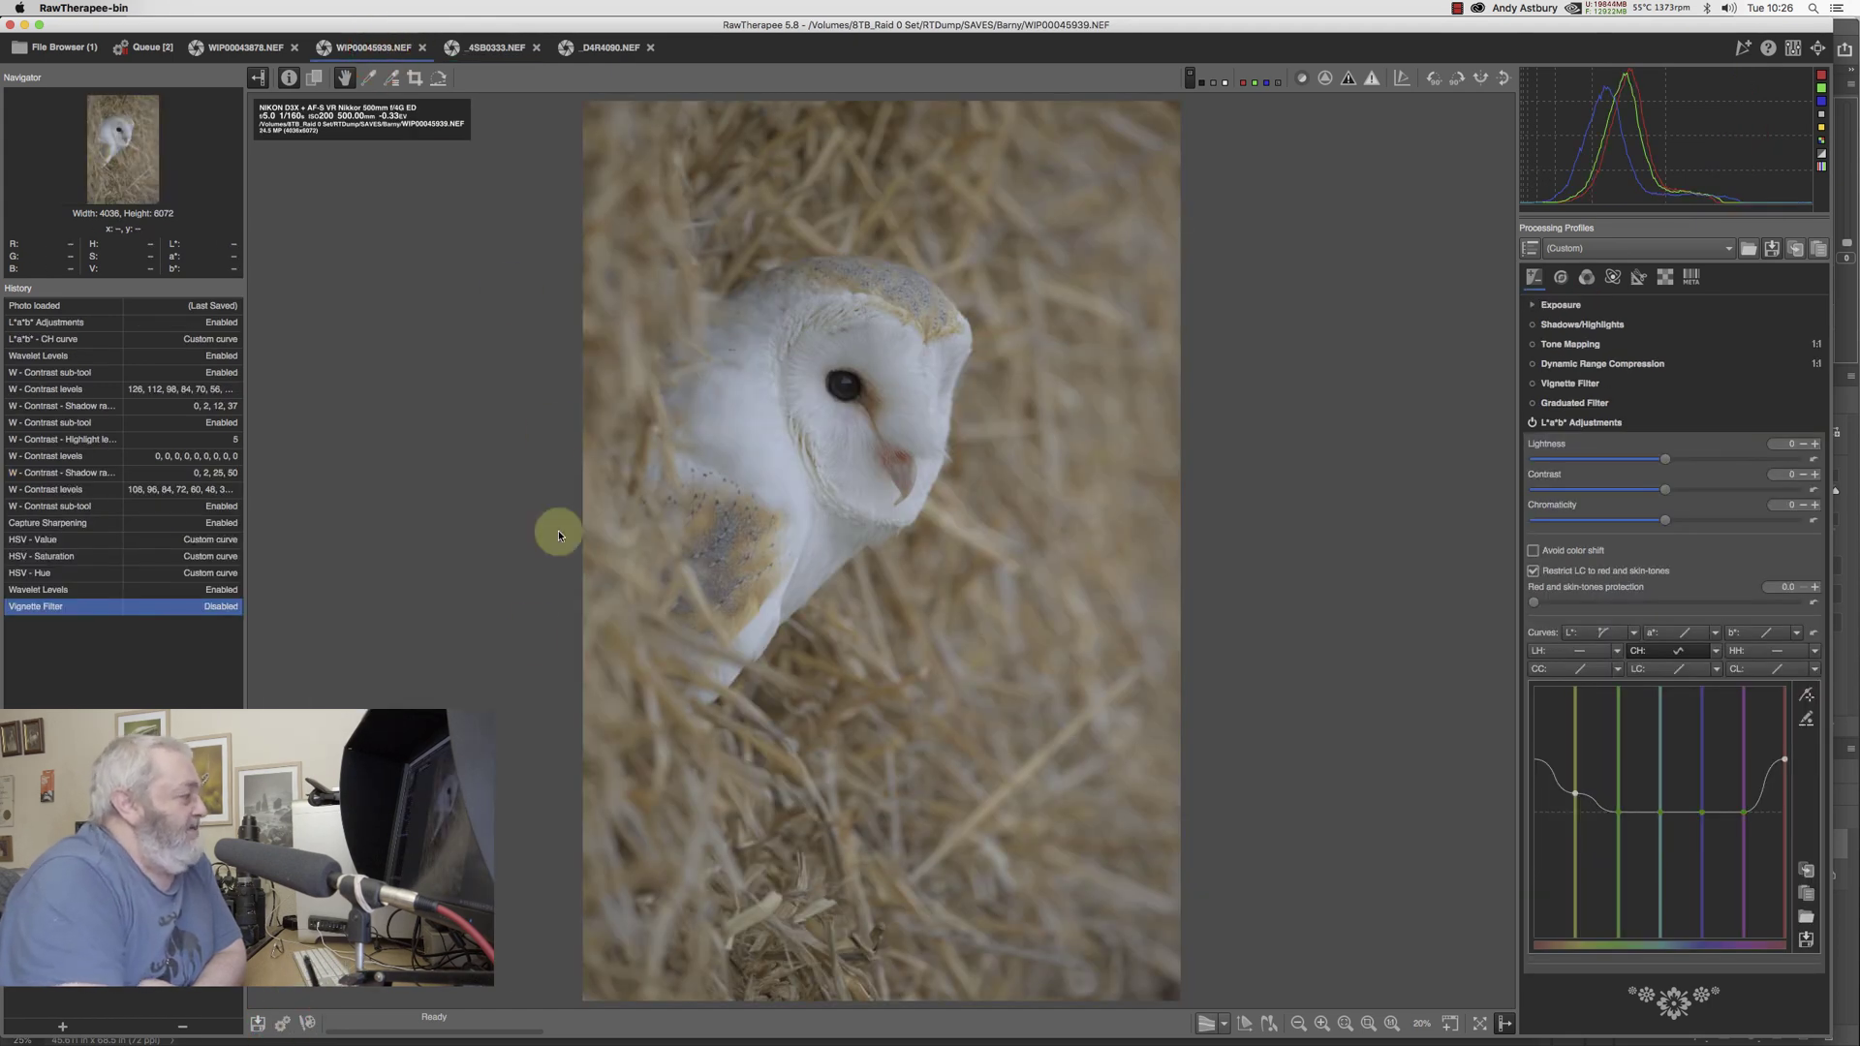
pyautogui.click(281, 1021)
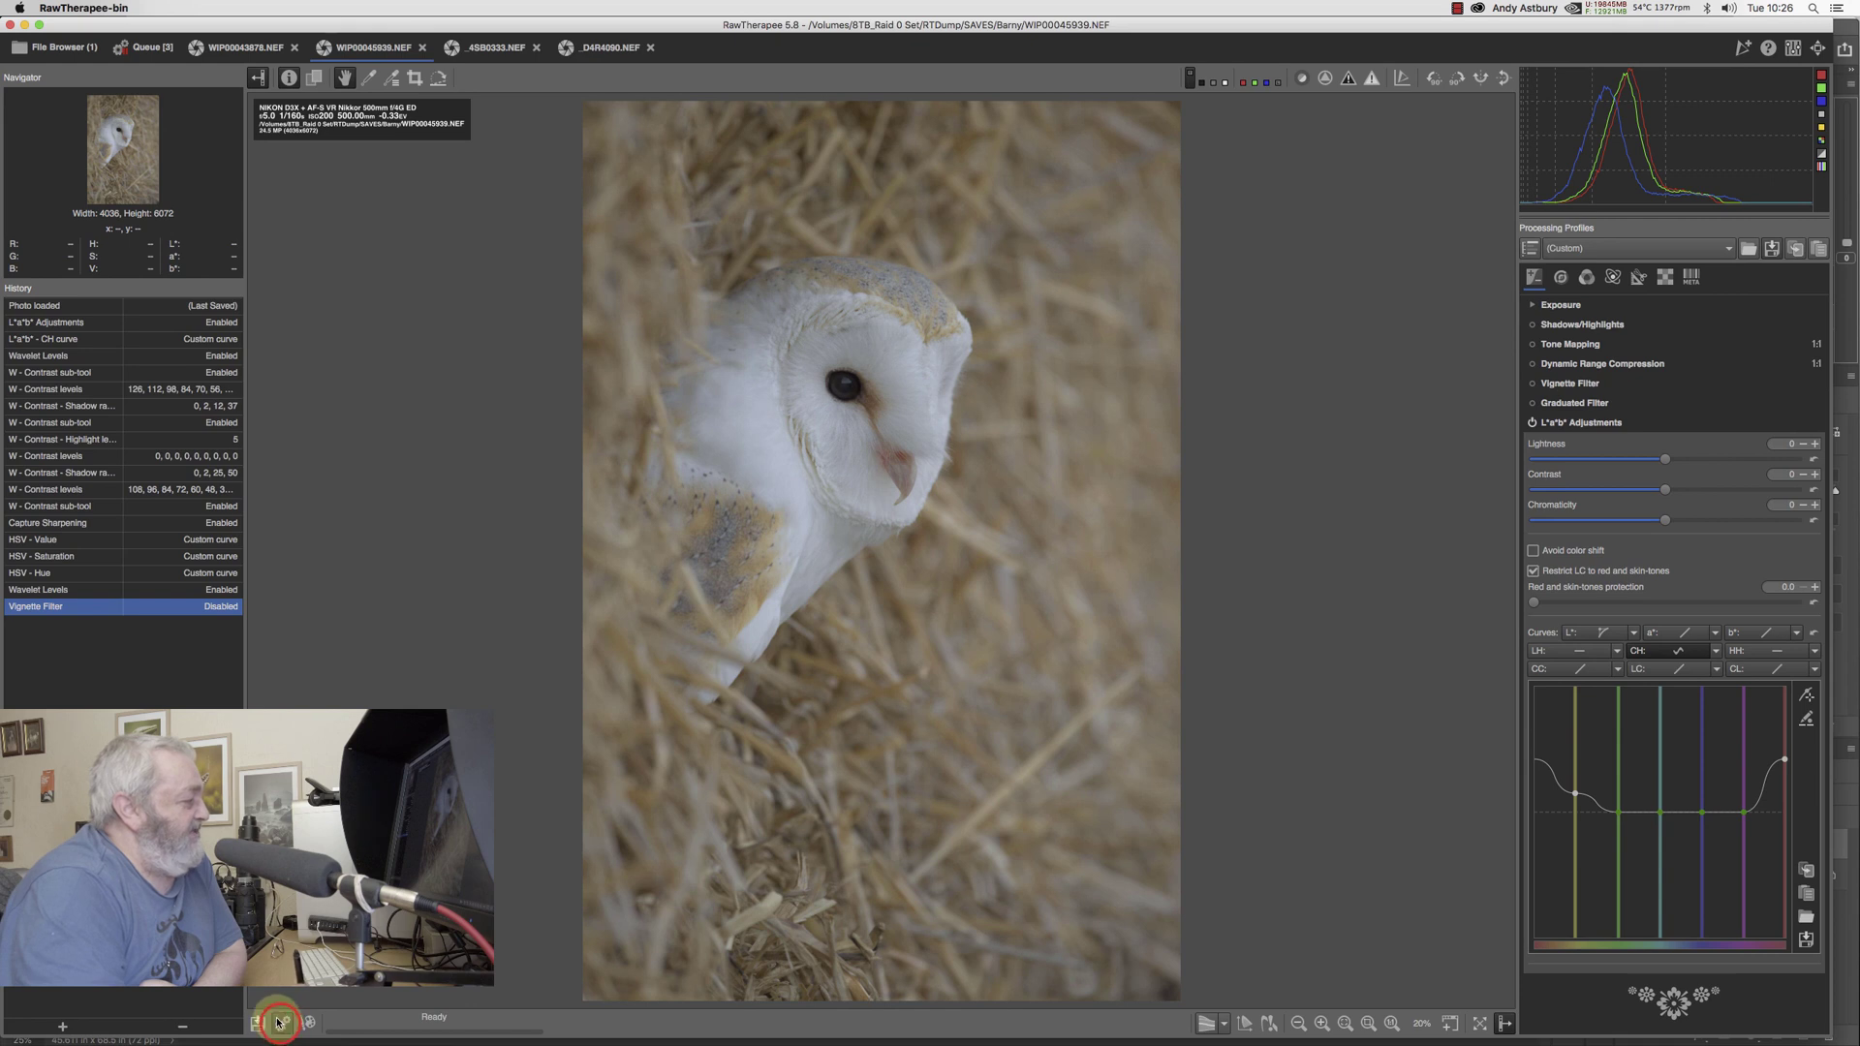
pyautogui.click(242, 46)
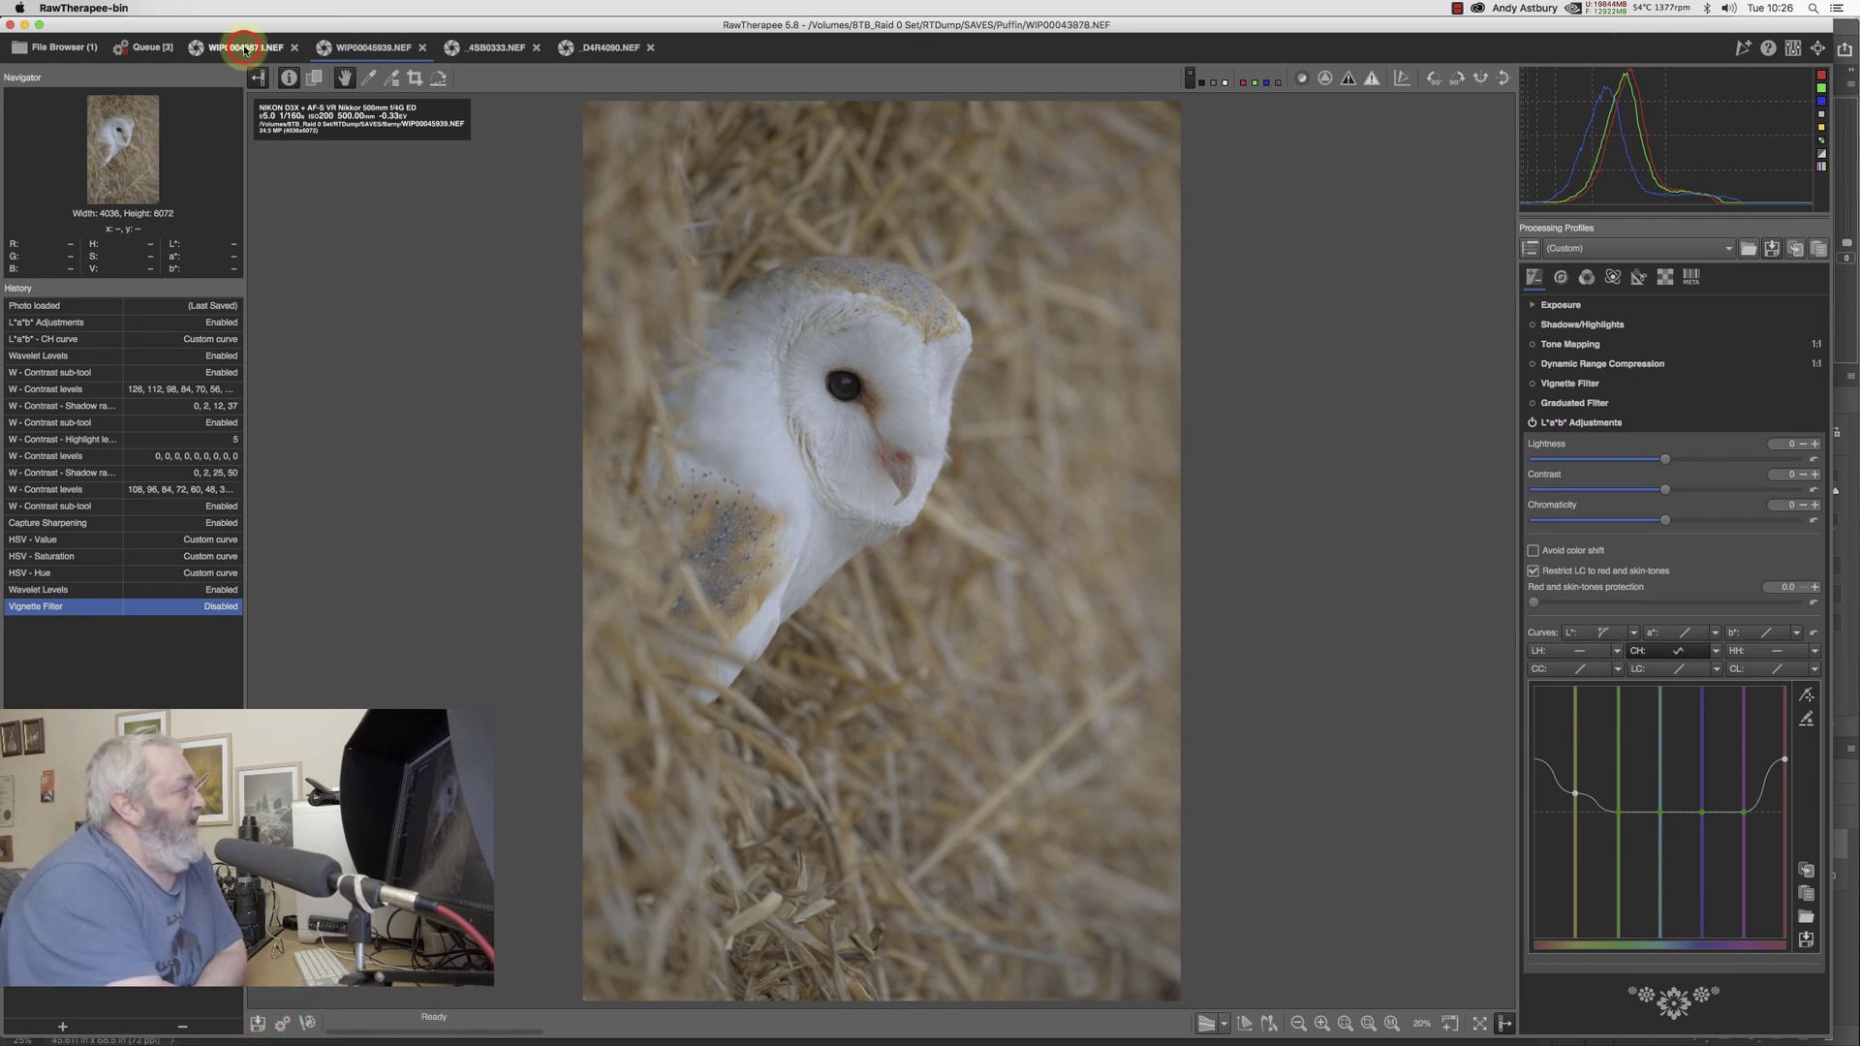
pyautogui.click(283, 1025)
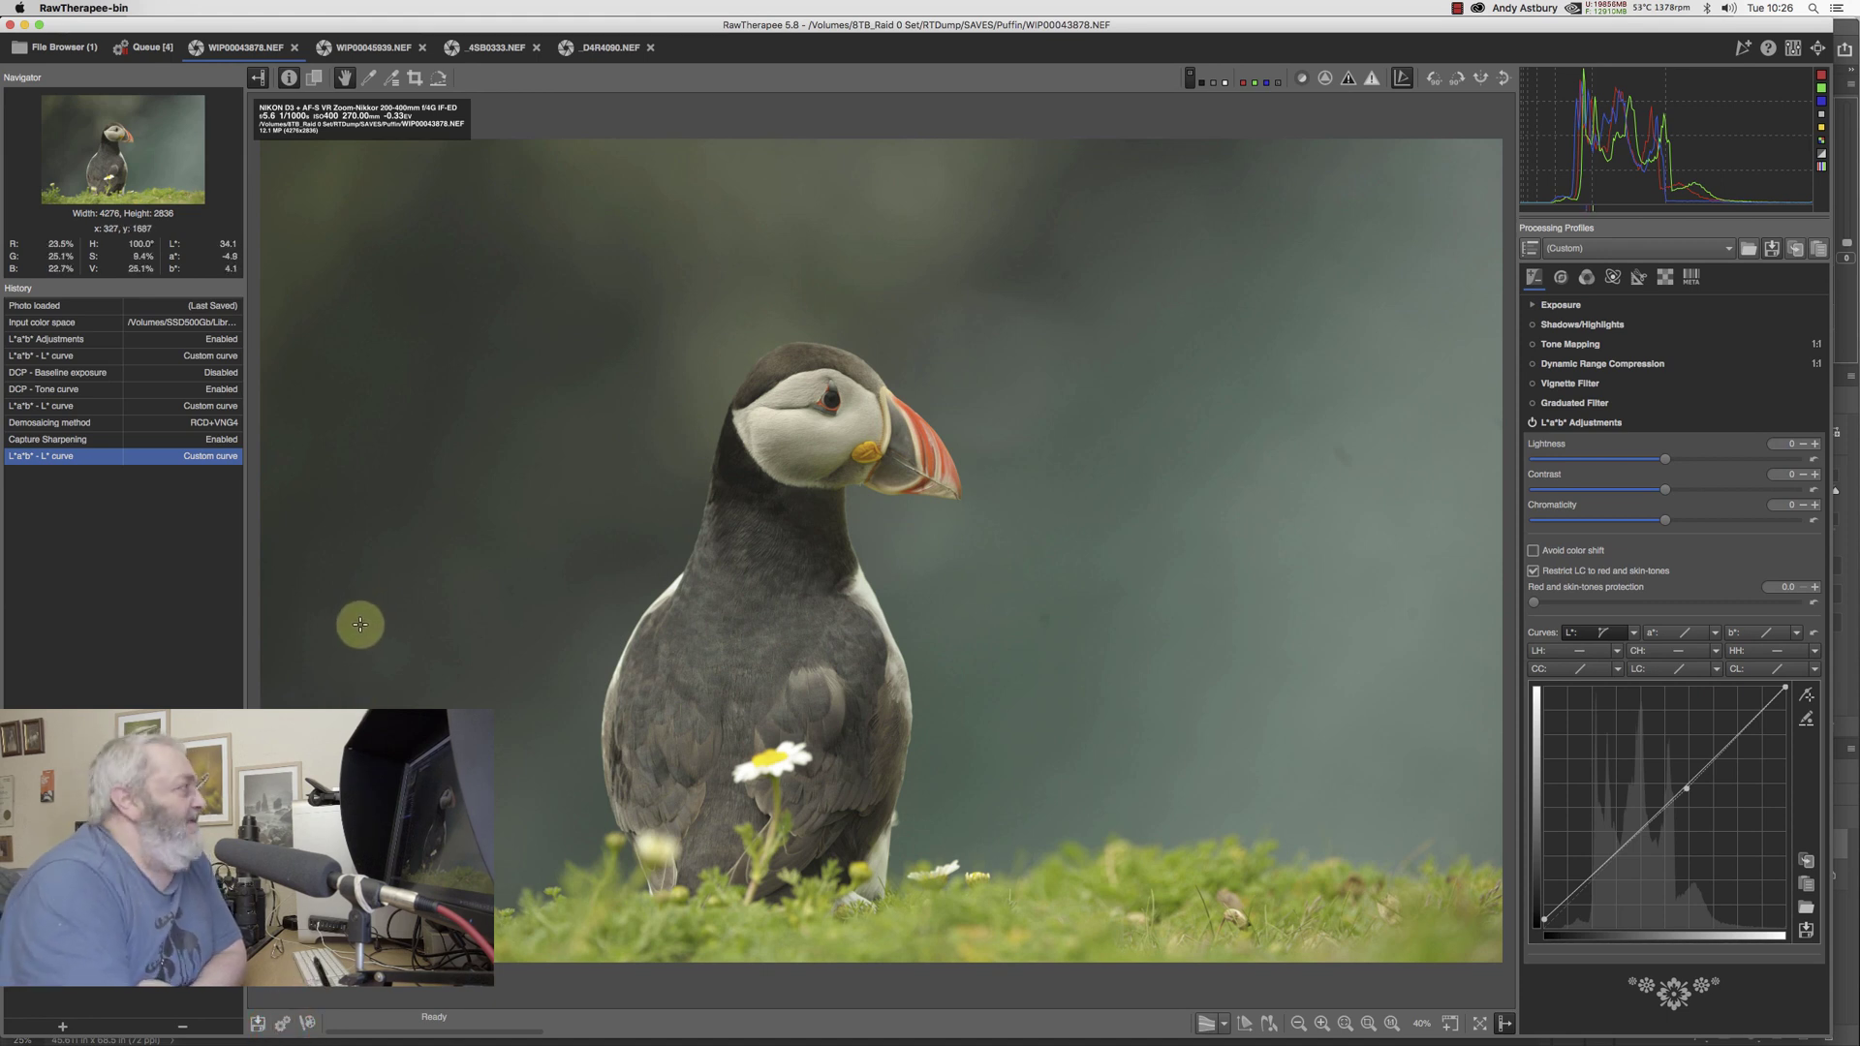
pyautogui.click(132, 49)
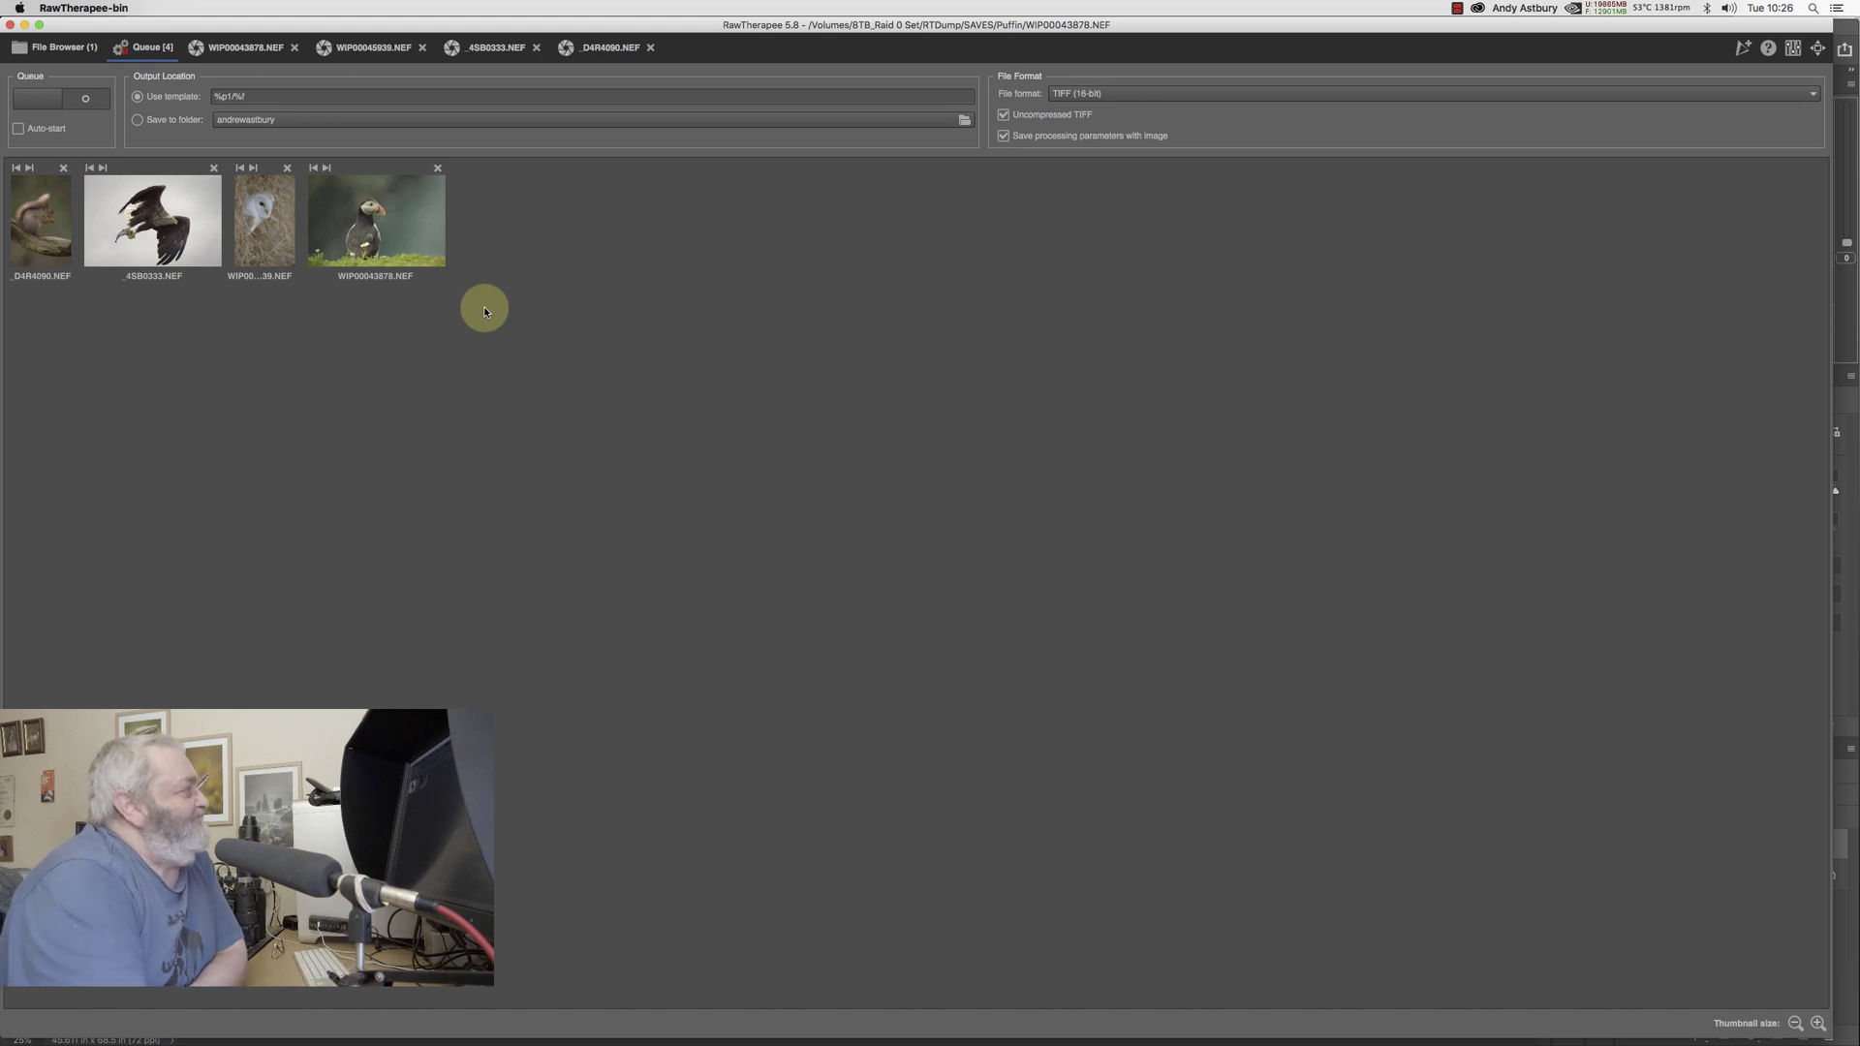
# Step: Switch Output Location to Use template and select the text in the template field
pyautogui.click(139, 98)
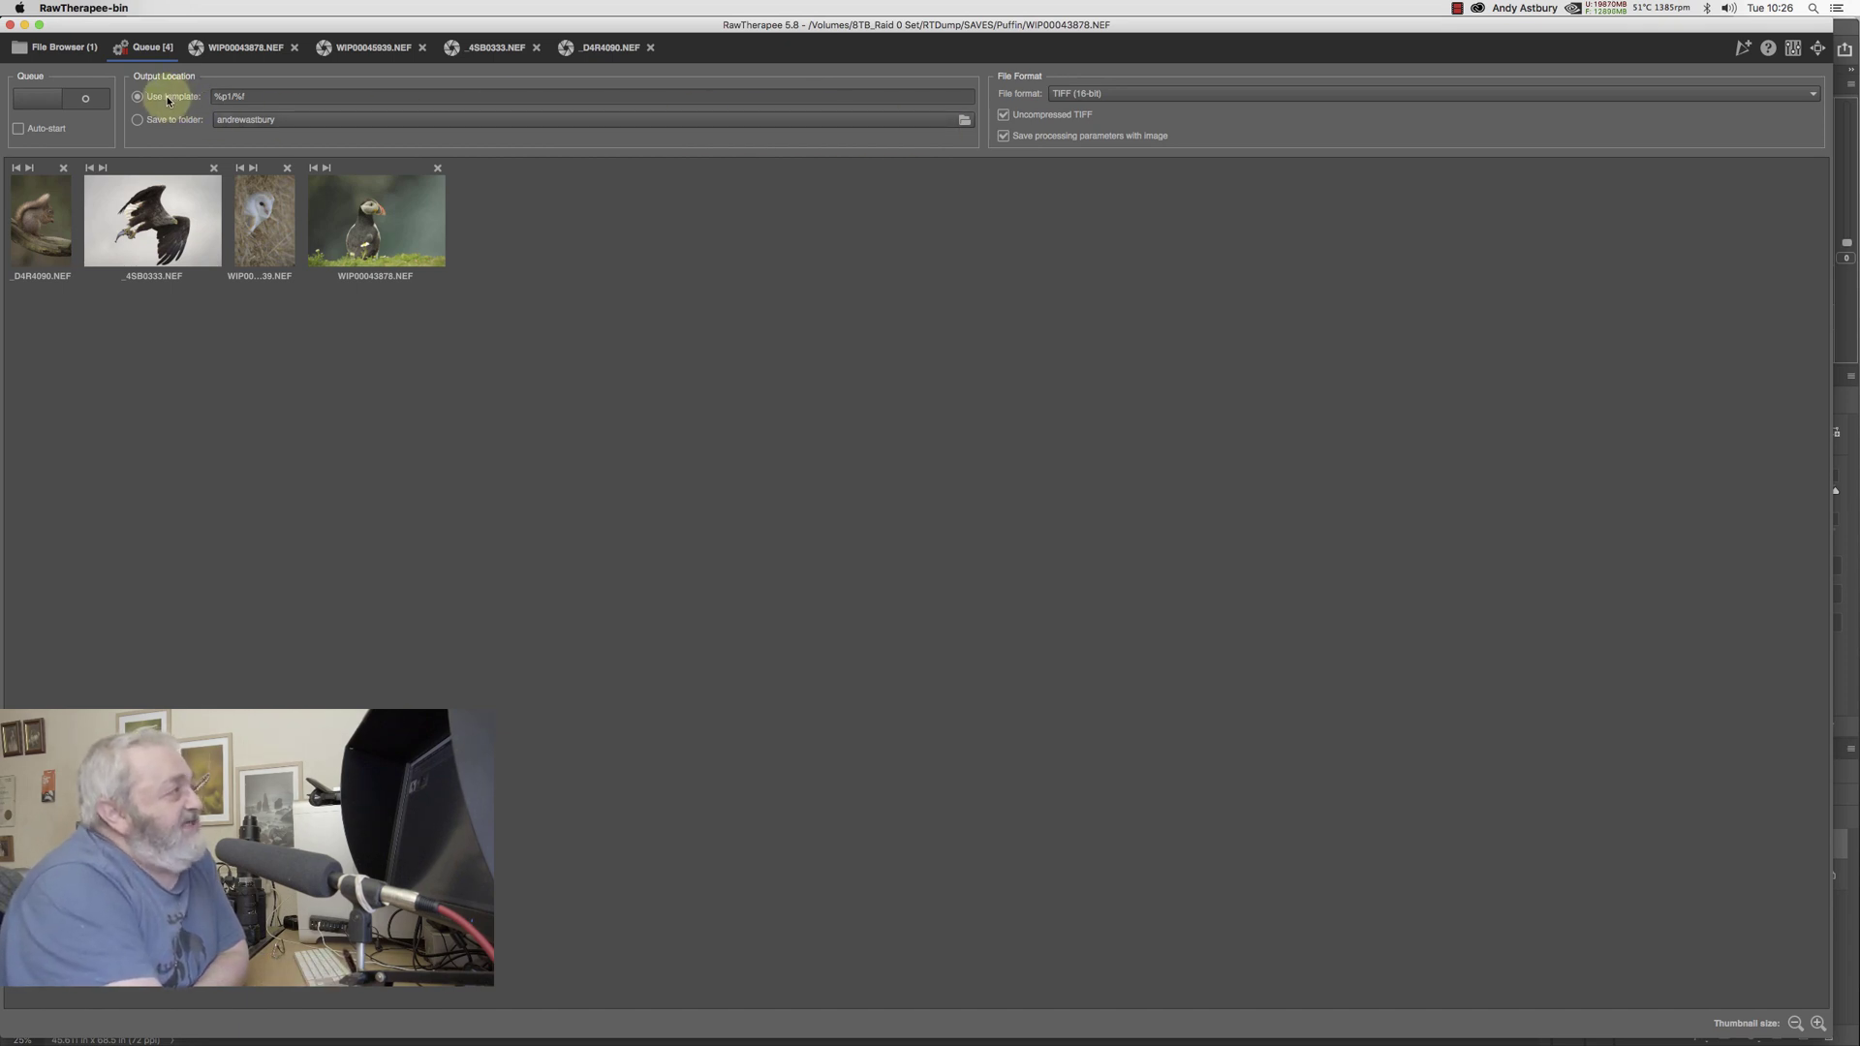
pyautogui.moveTo(165, 107)
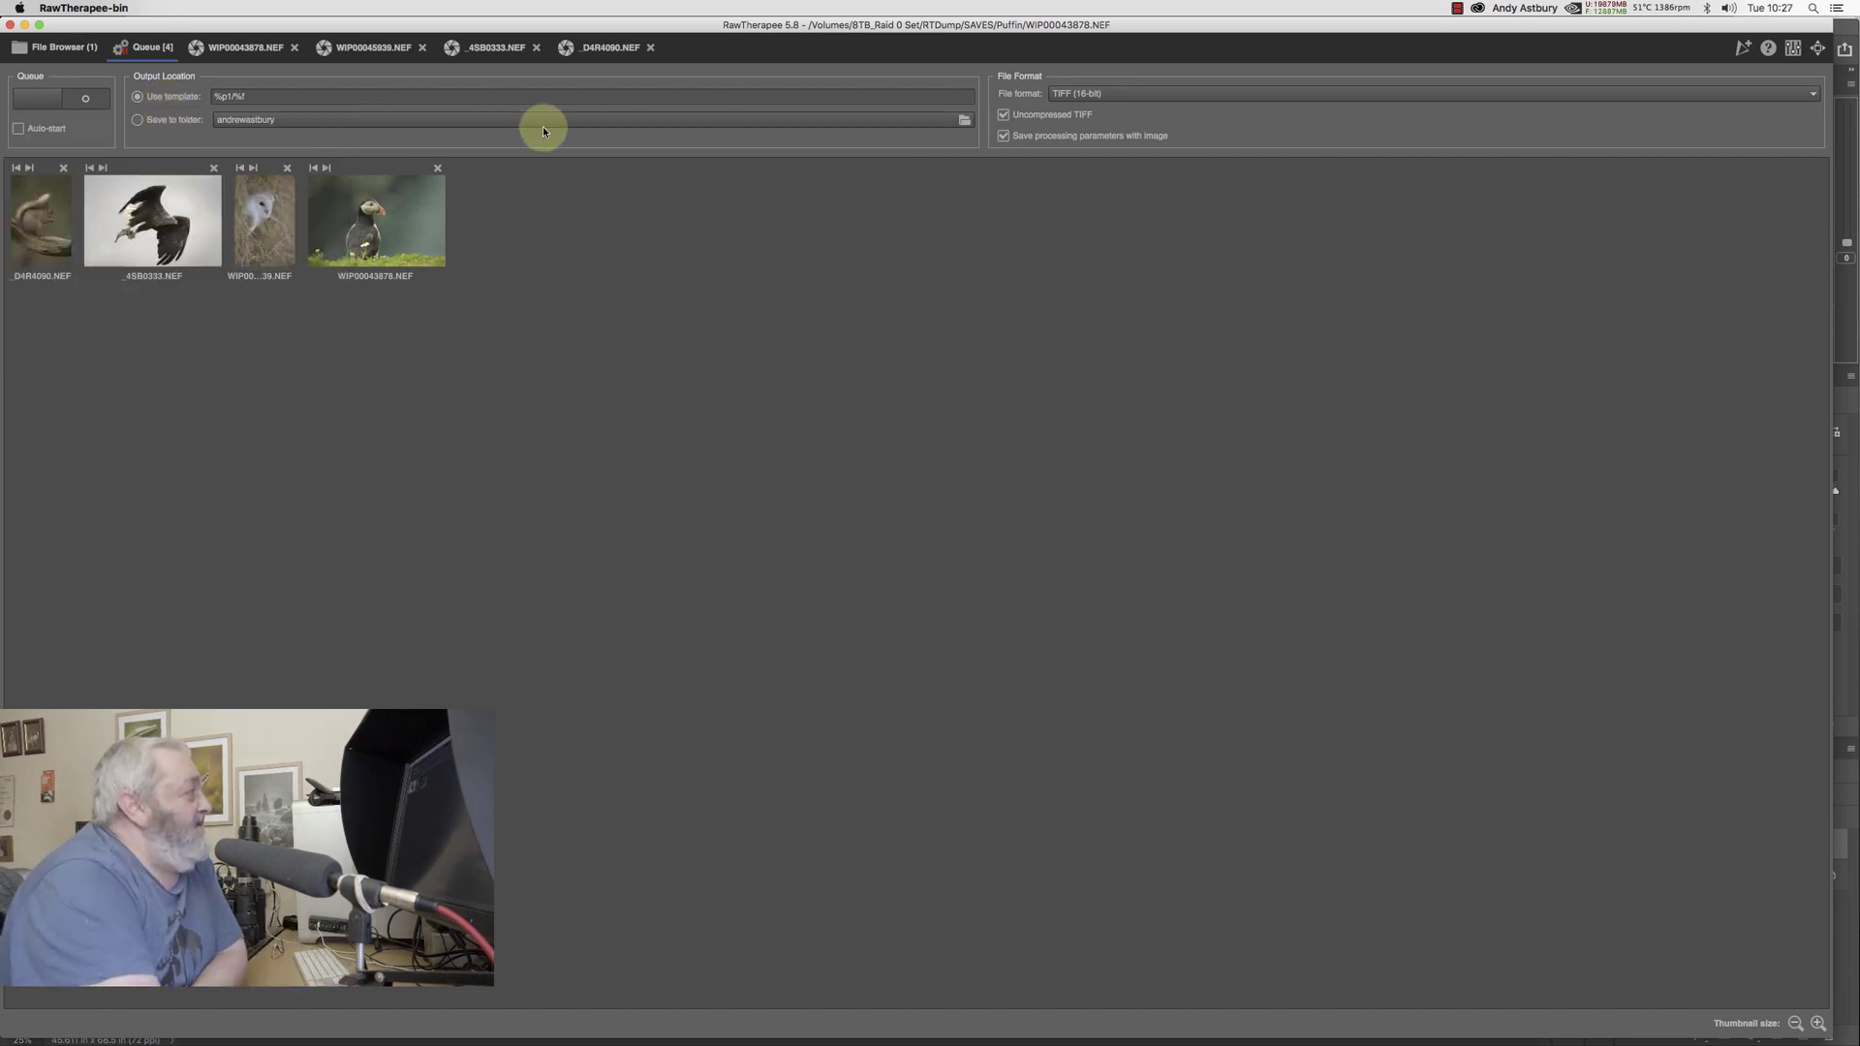
pyautogui.tripleClick(224, 97)
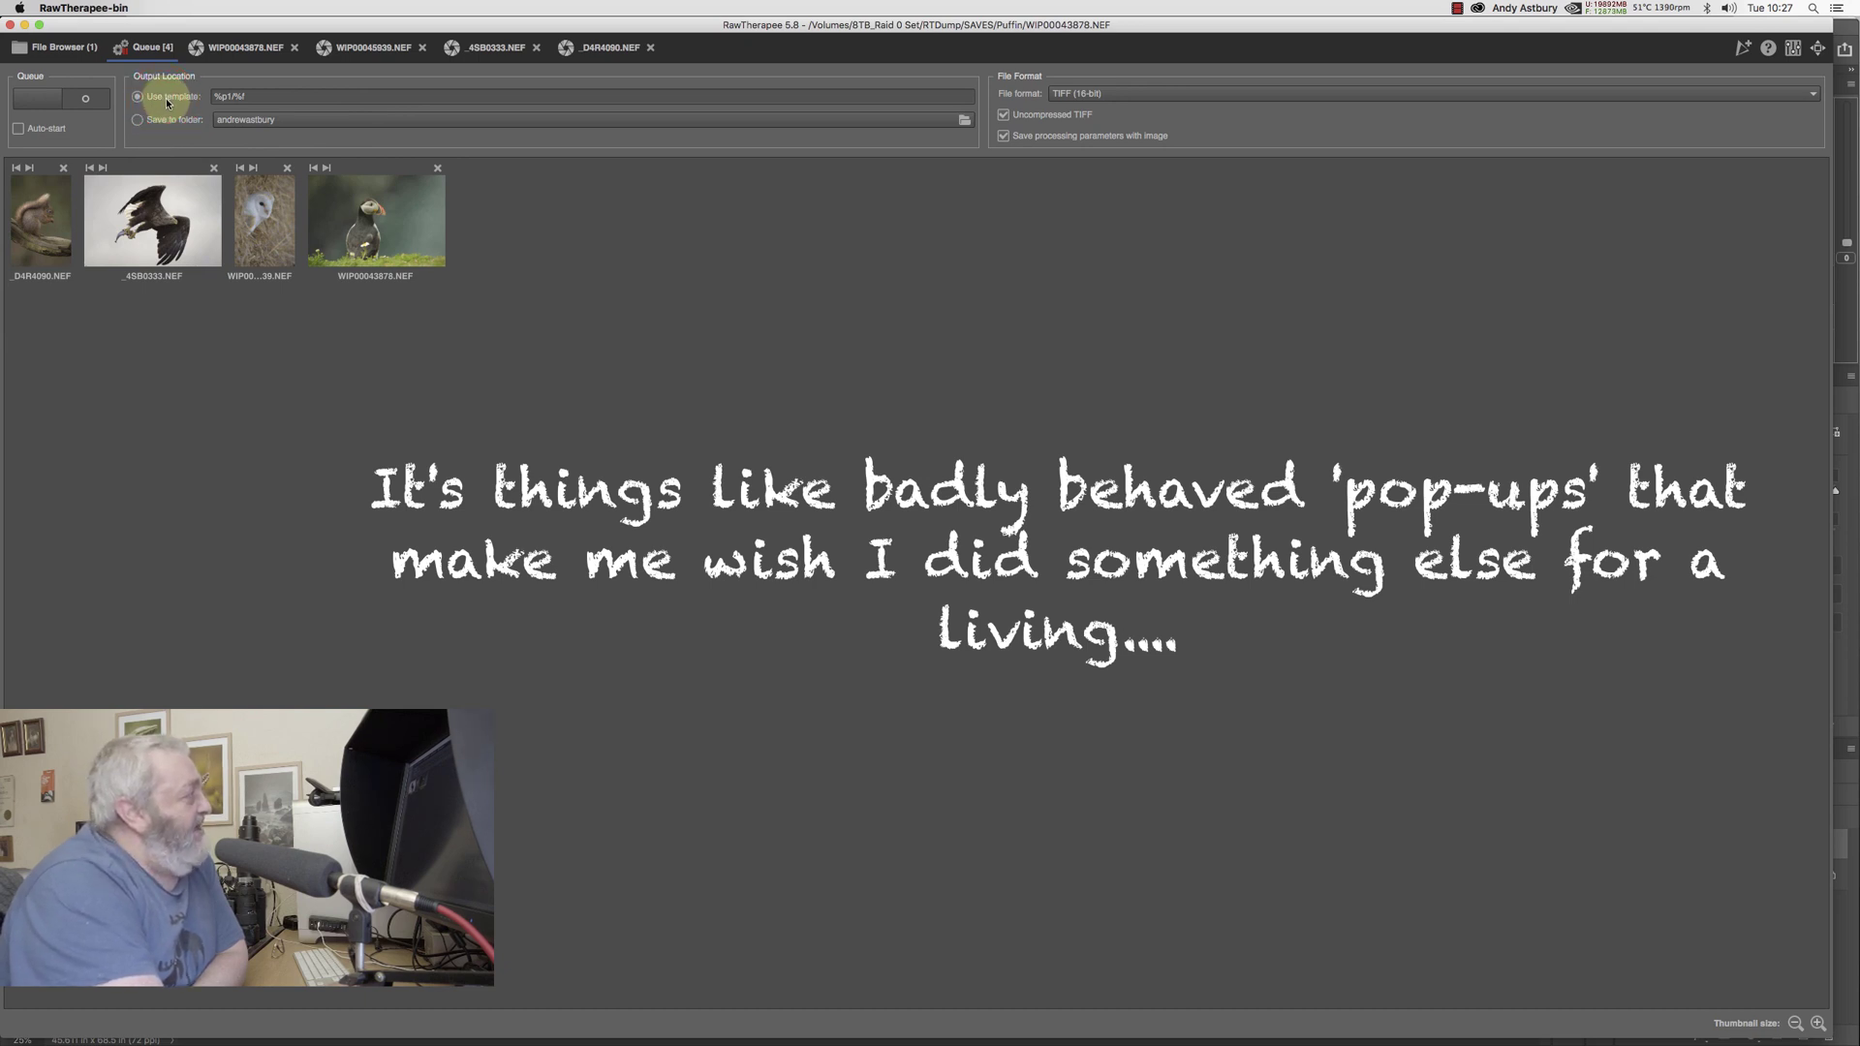
pyautogui.click(219, 96)
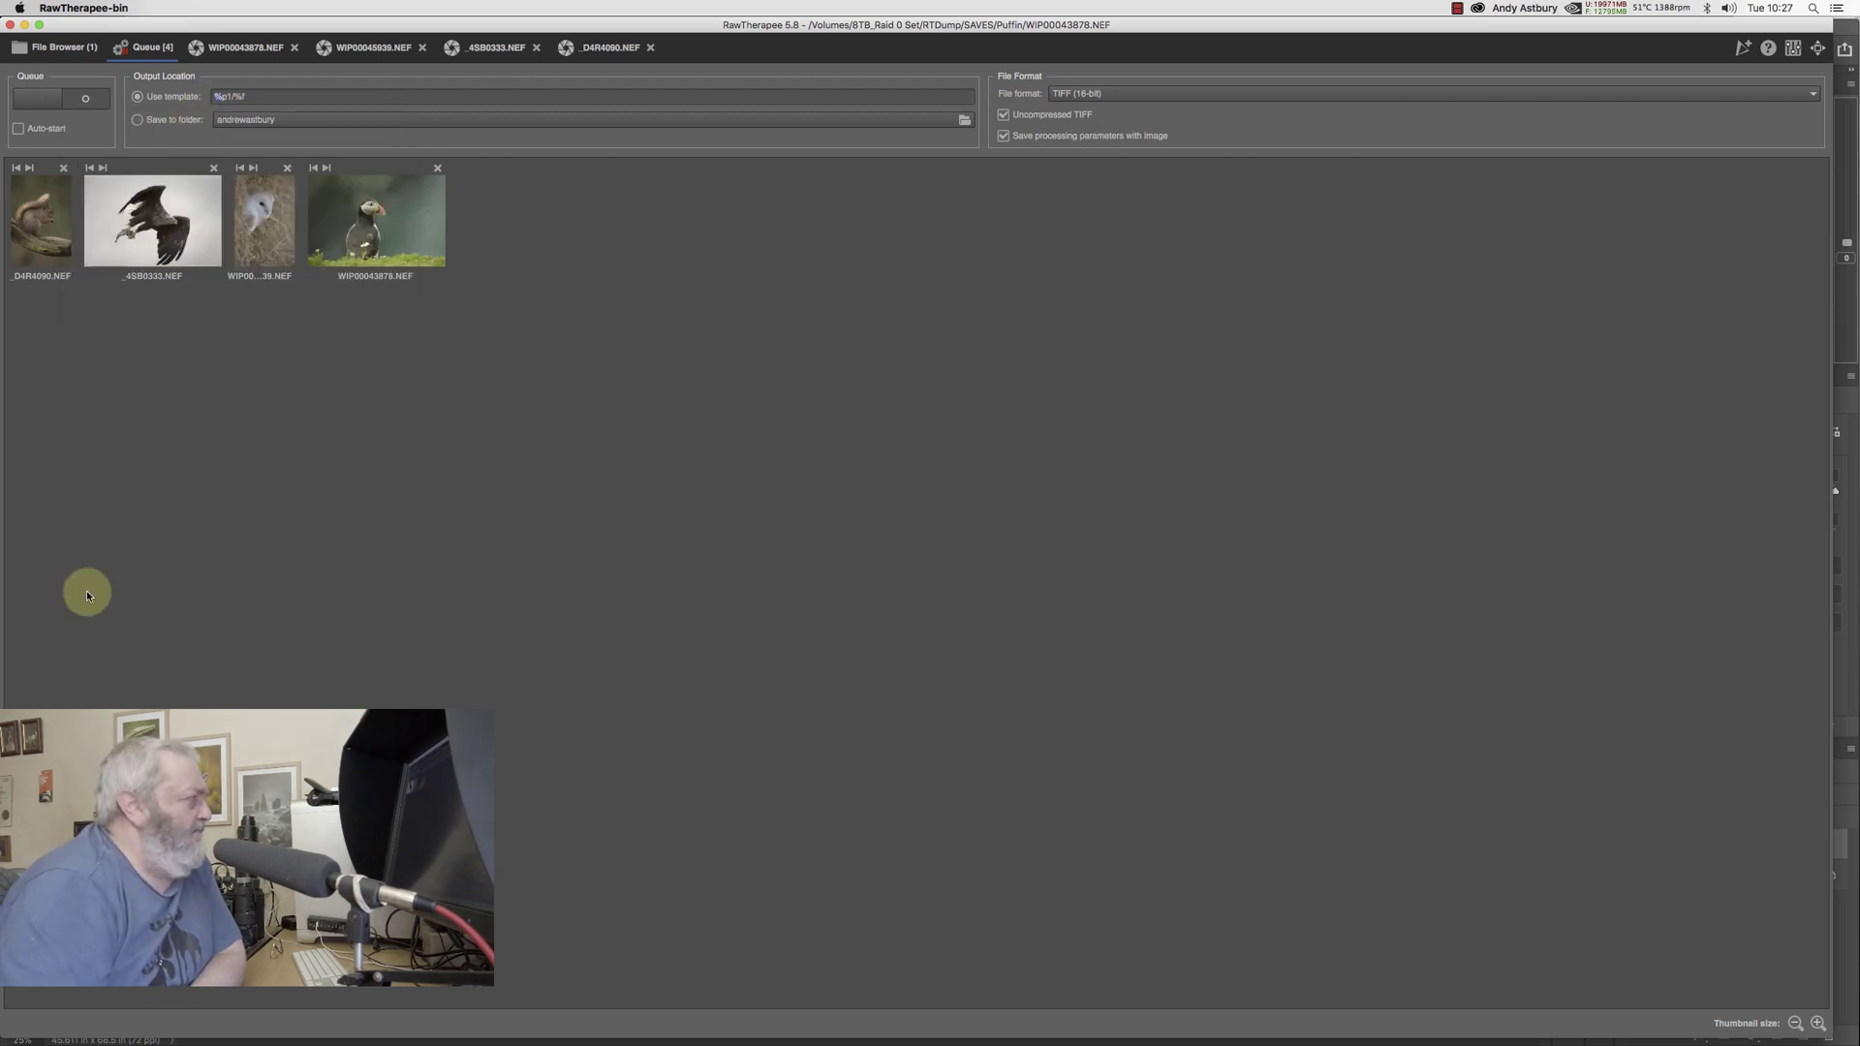
# Step: Copy the %p1/%f template code from RawPedia's Queue page in Firefox
pyautogui.moveTo(441, 1039)
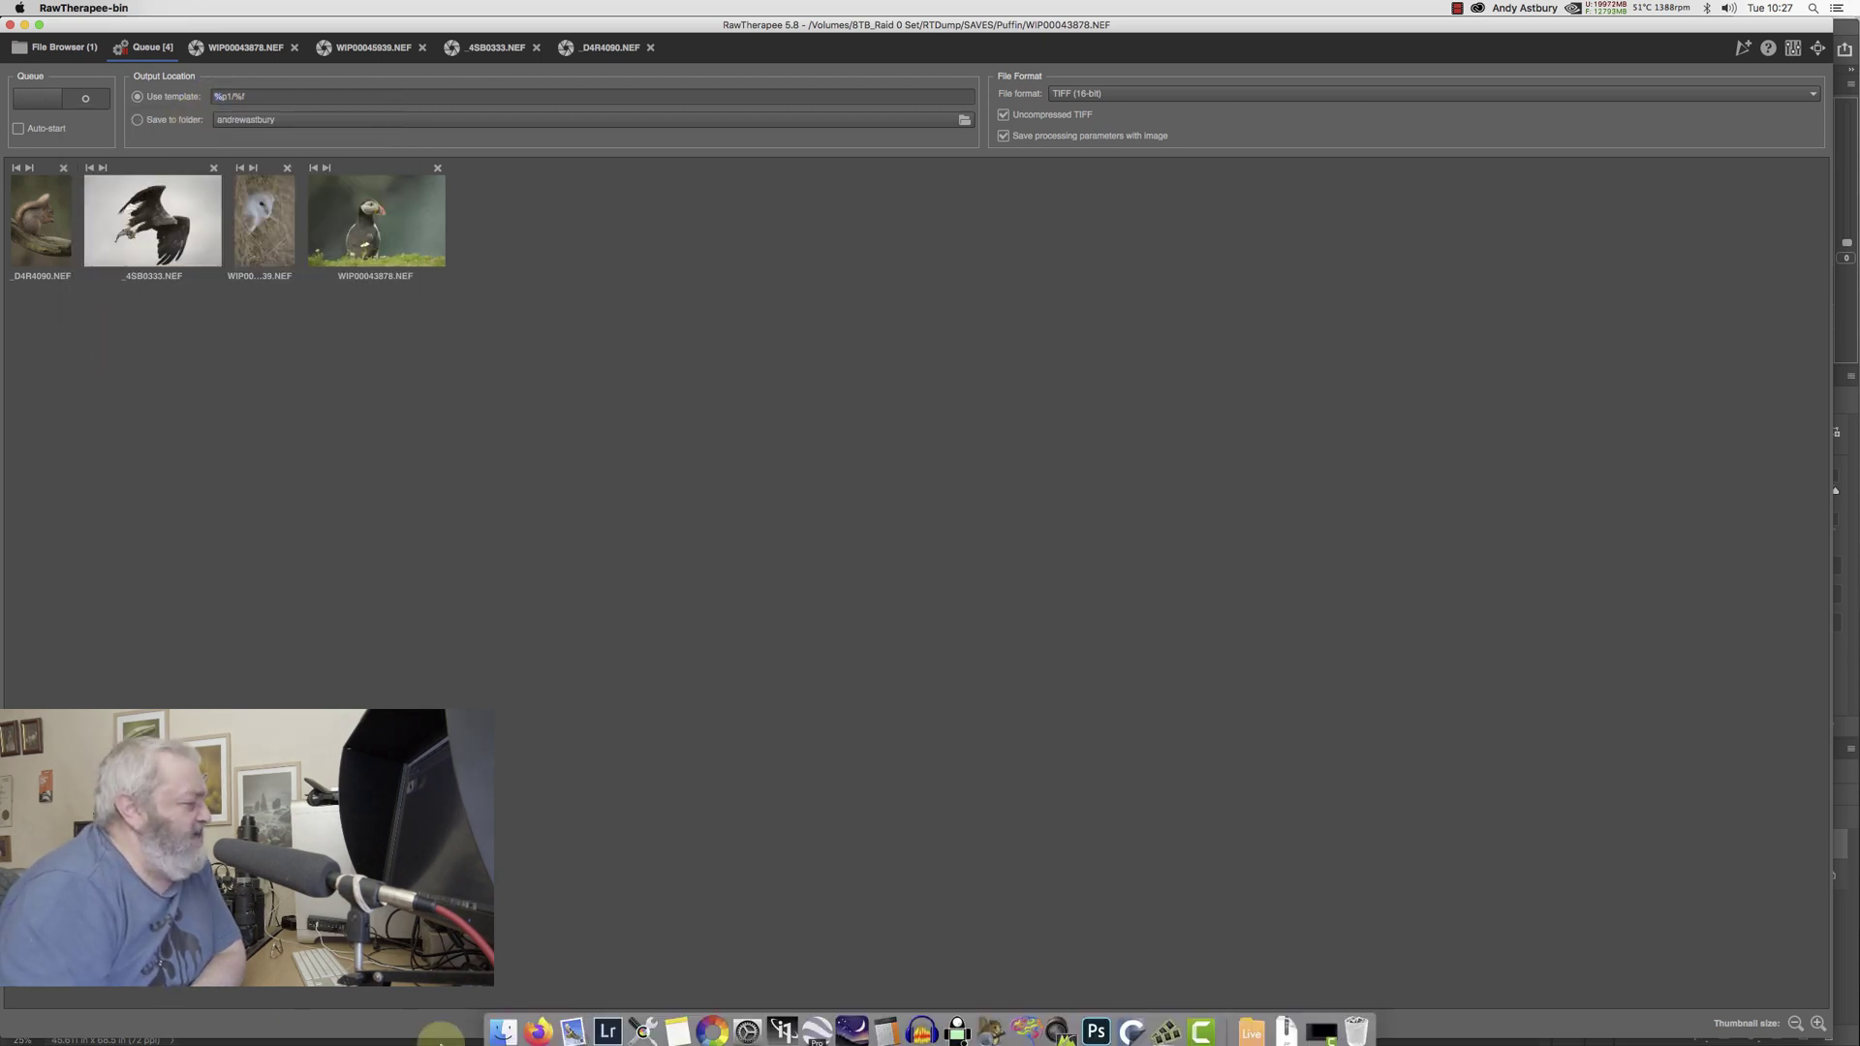
pyautogui.click(540, 1025)
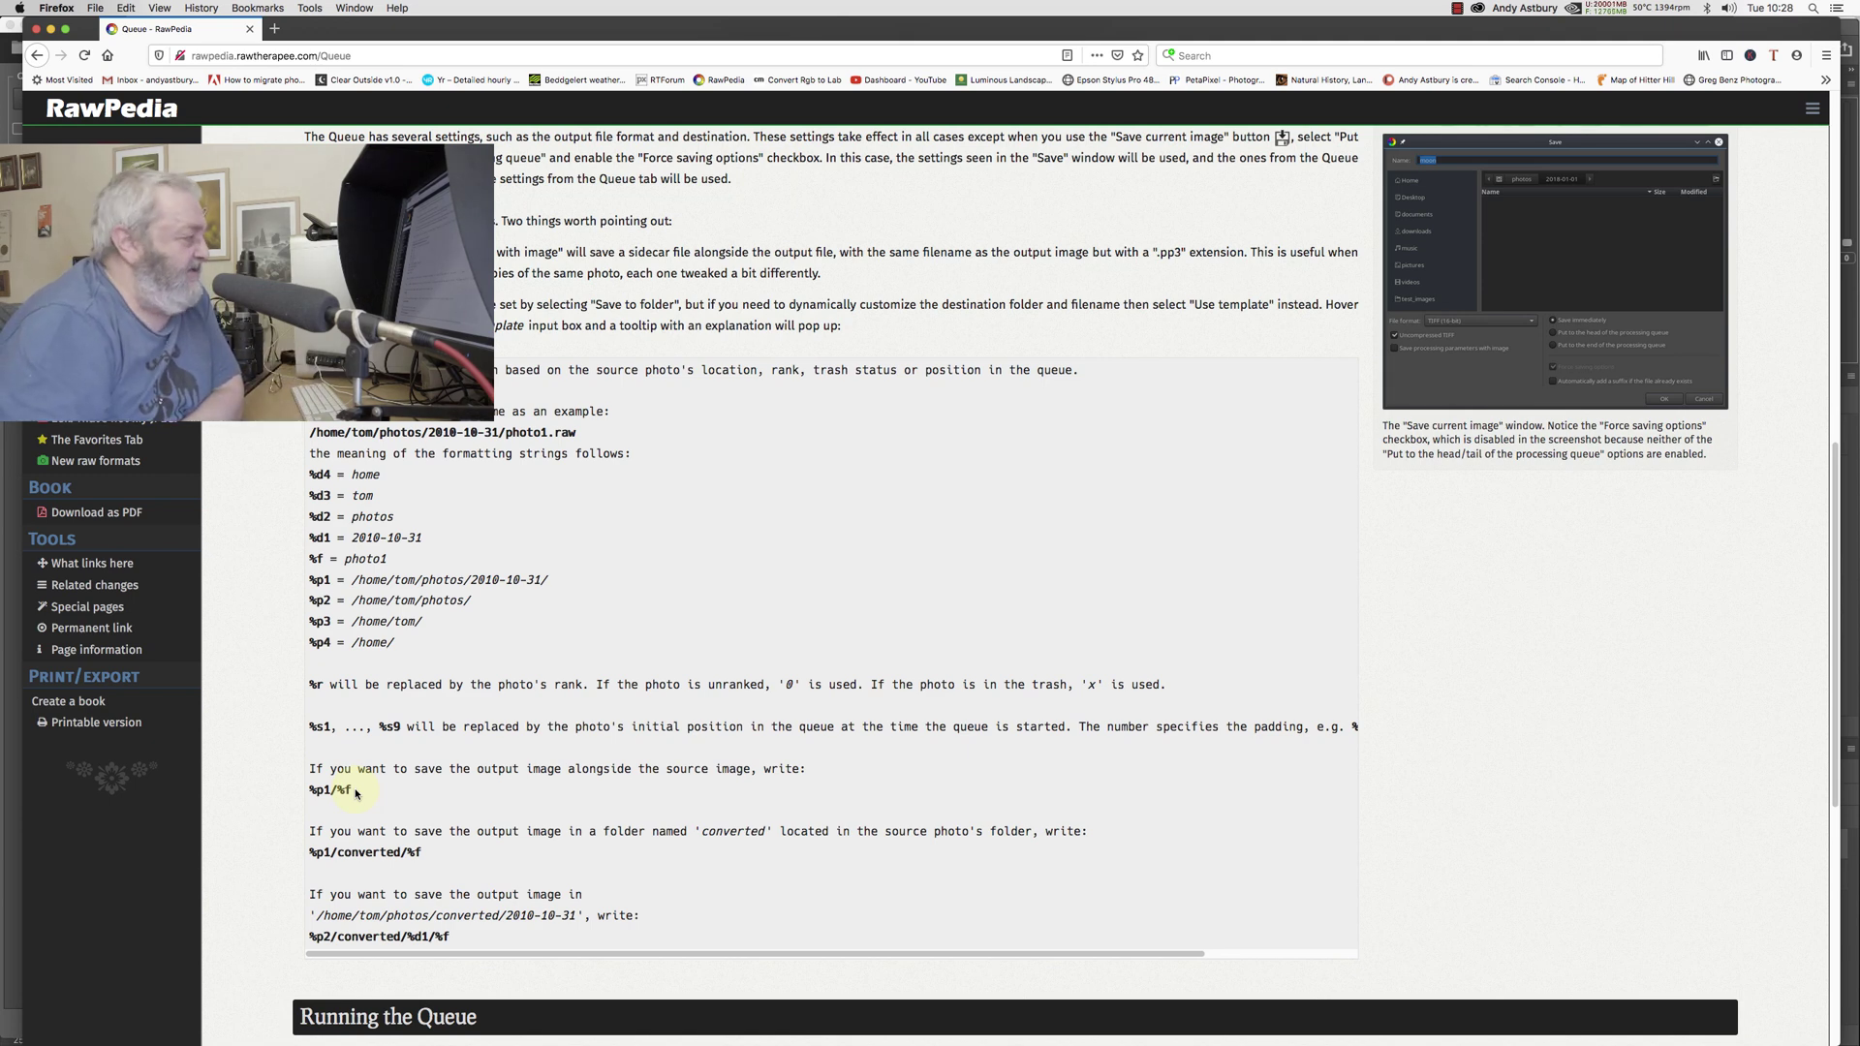
pyautogui.moveTo(354, 792); pyautogui.dragTo(310, 796)
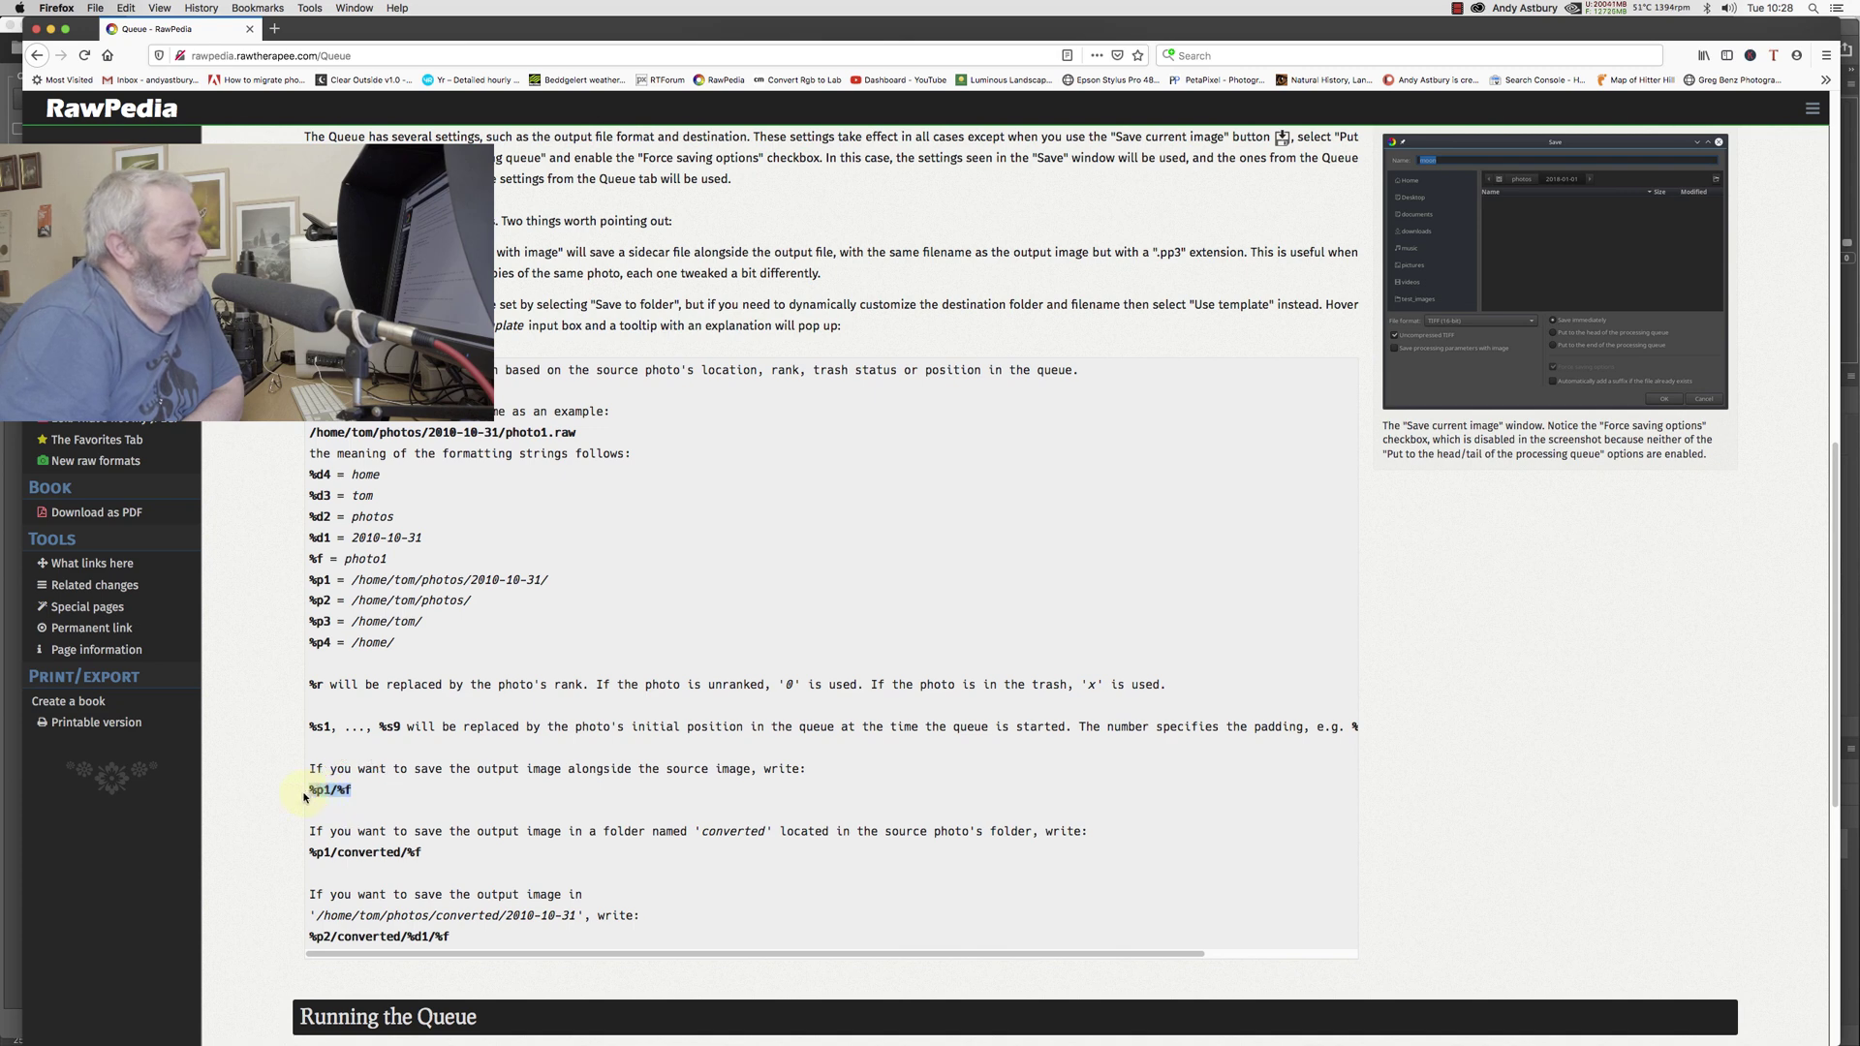
pyautogui.click(320, 792)
pyautogui.rightClick(326, 791)
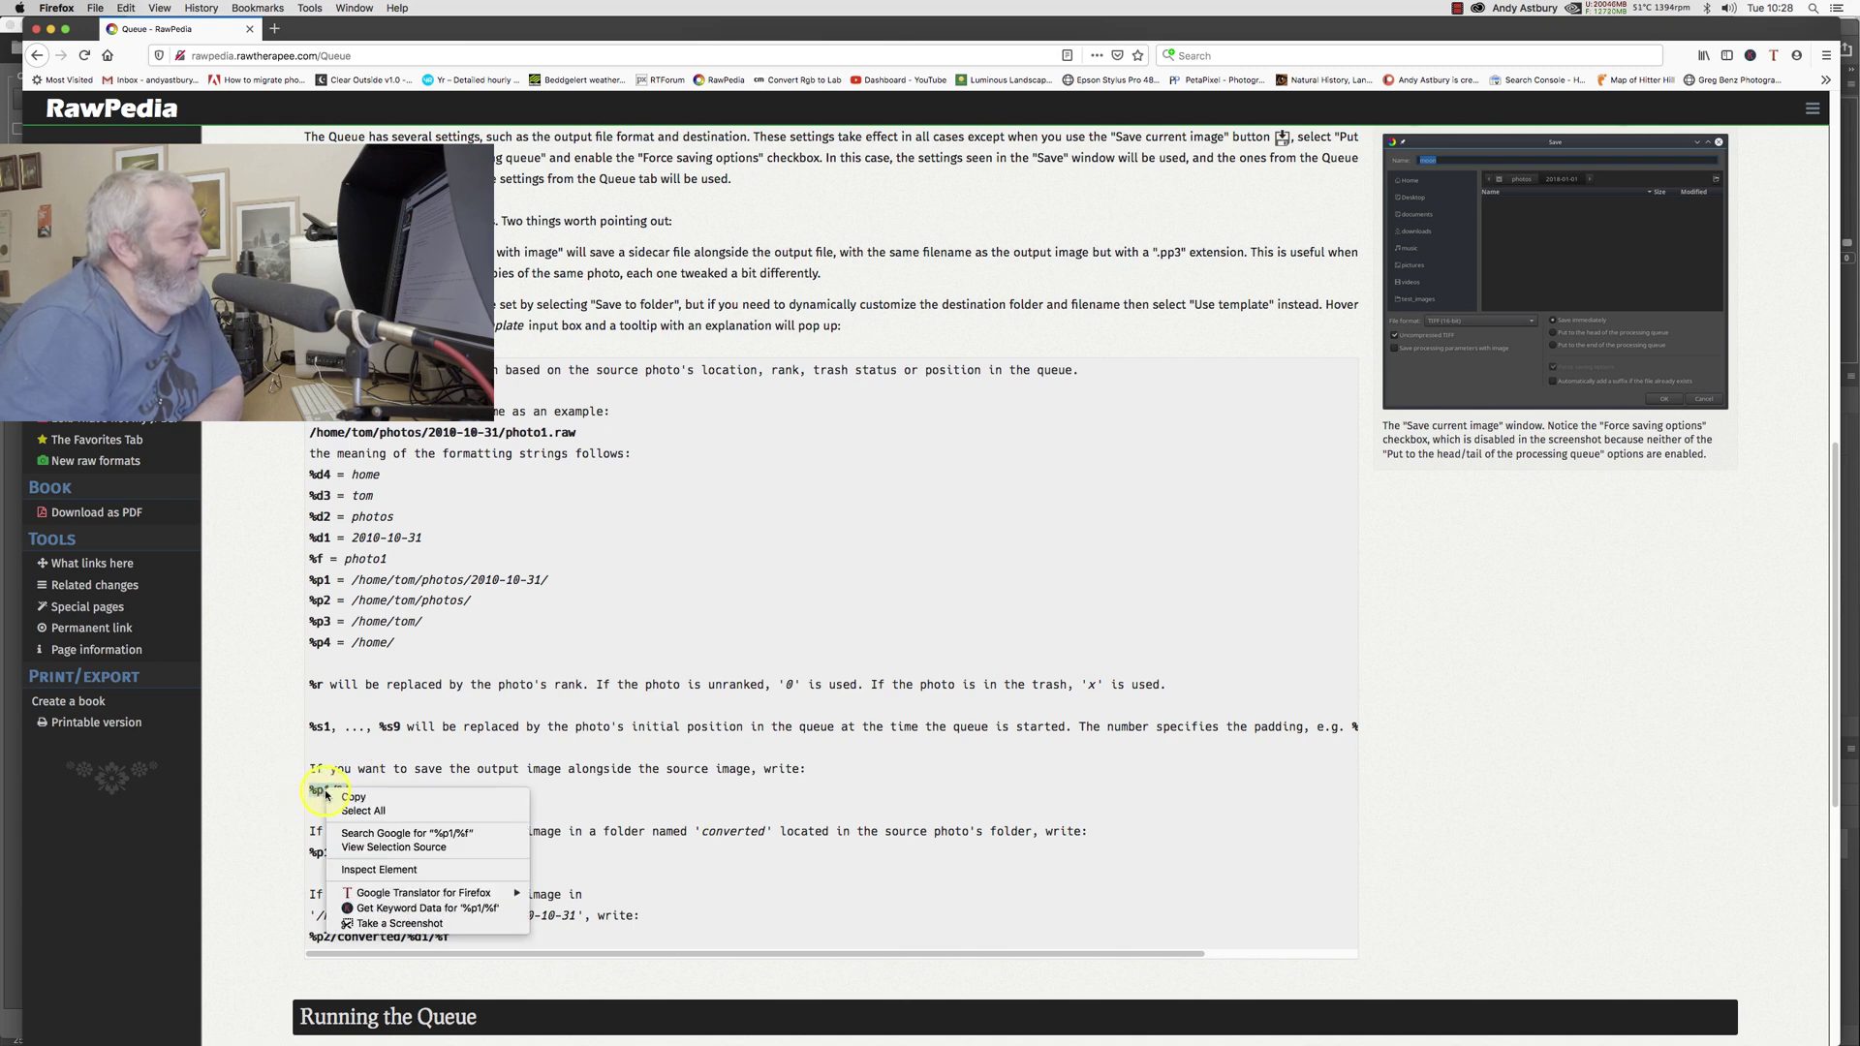
pyautogui.click(356, 799)
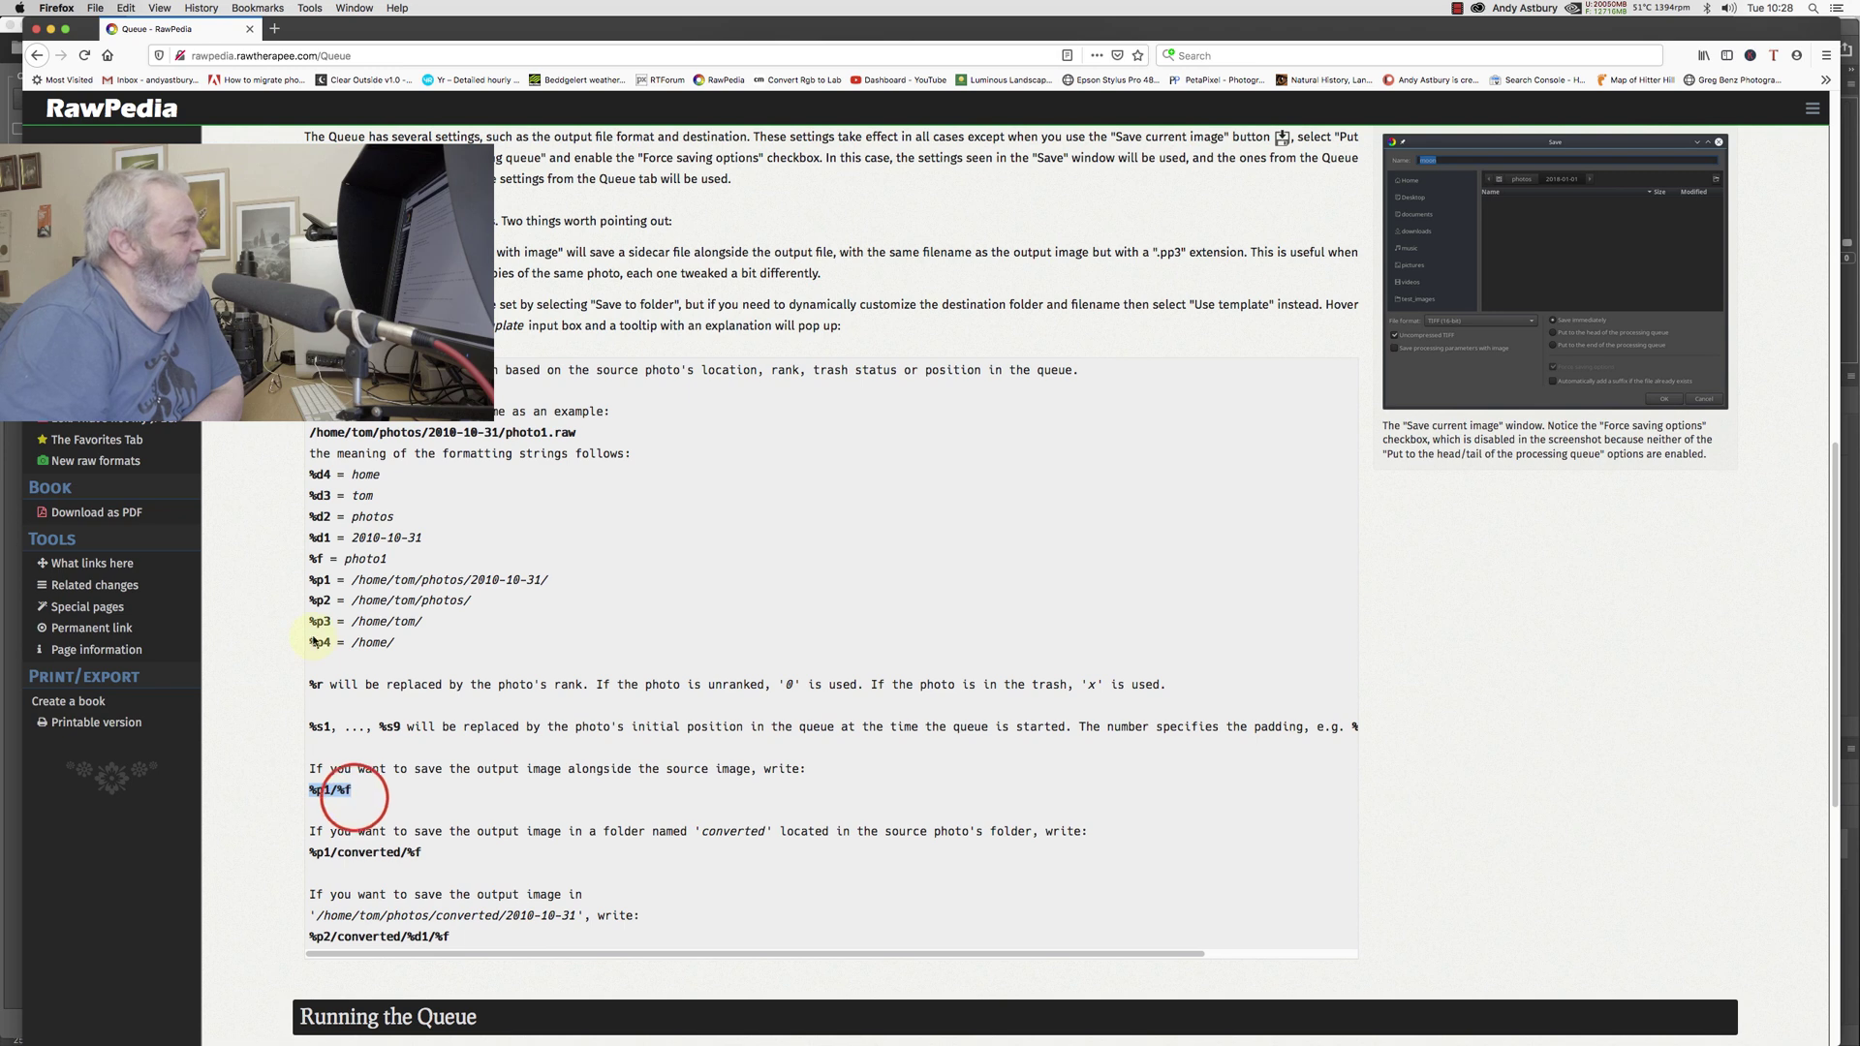
# Step: Back in RawTherapee, select the output template field text and set it to %p1/%f
pyautogui.moveTo(630, 1042)
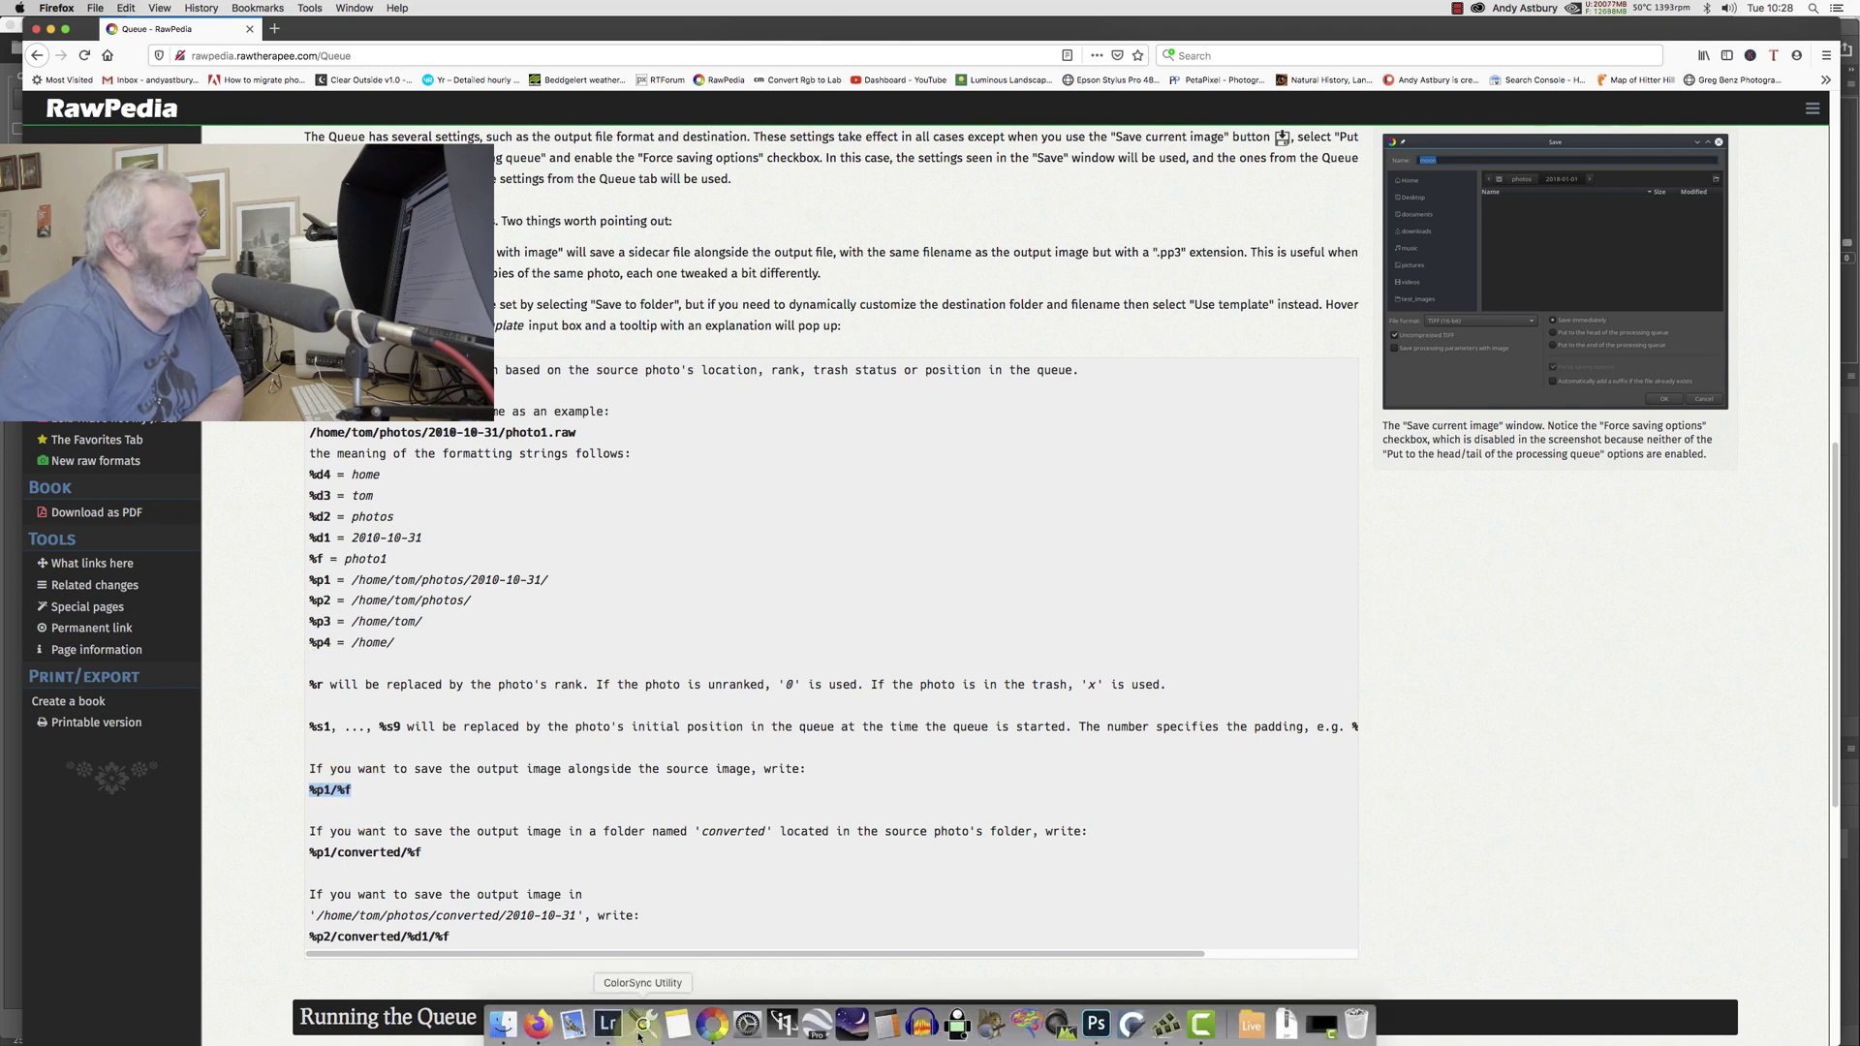
pyautogui.click(712, 1024)
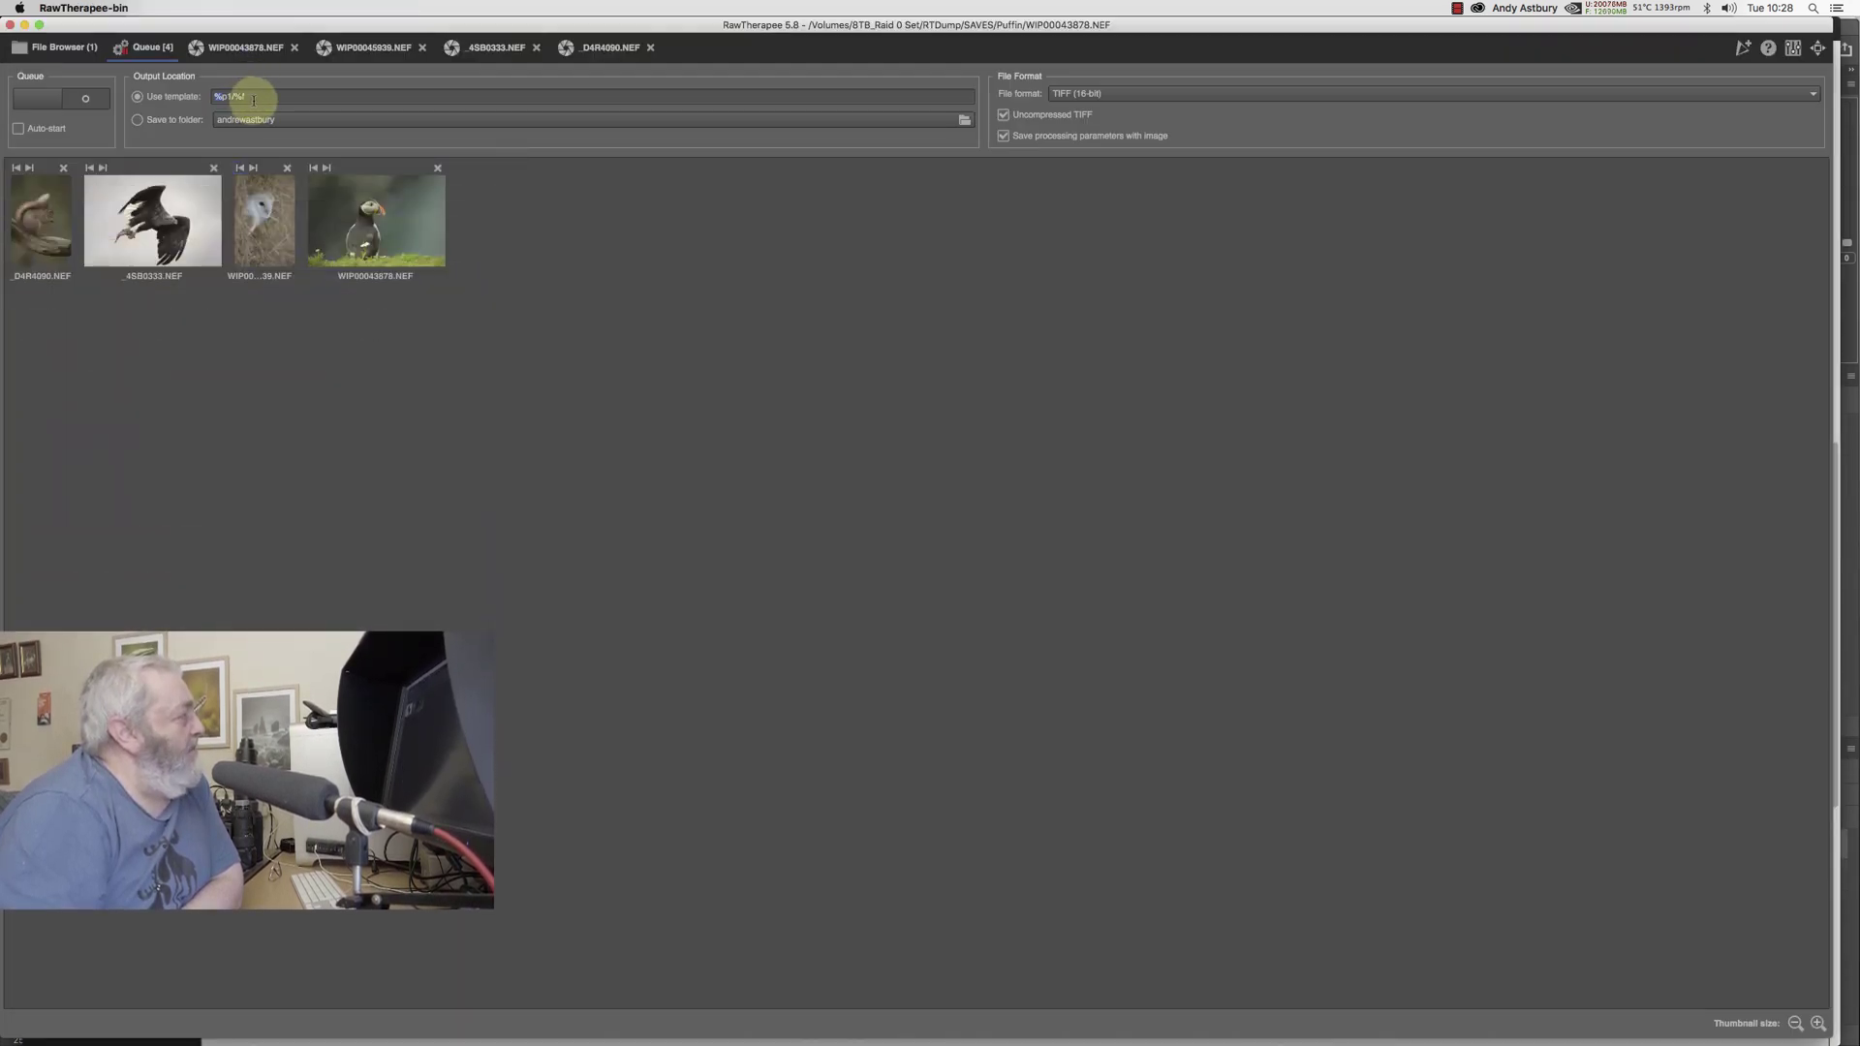
pyautogui.click(253, 96)
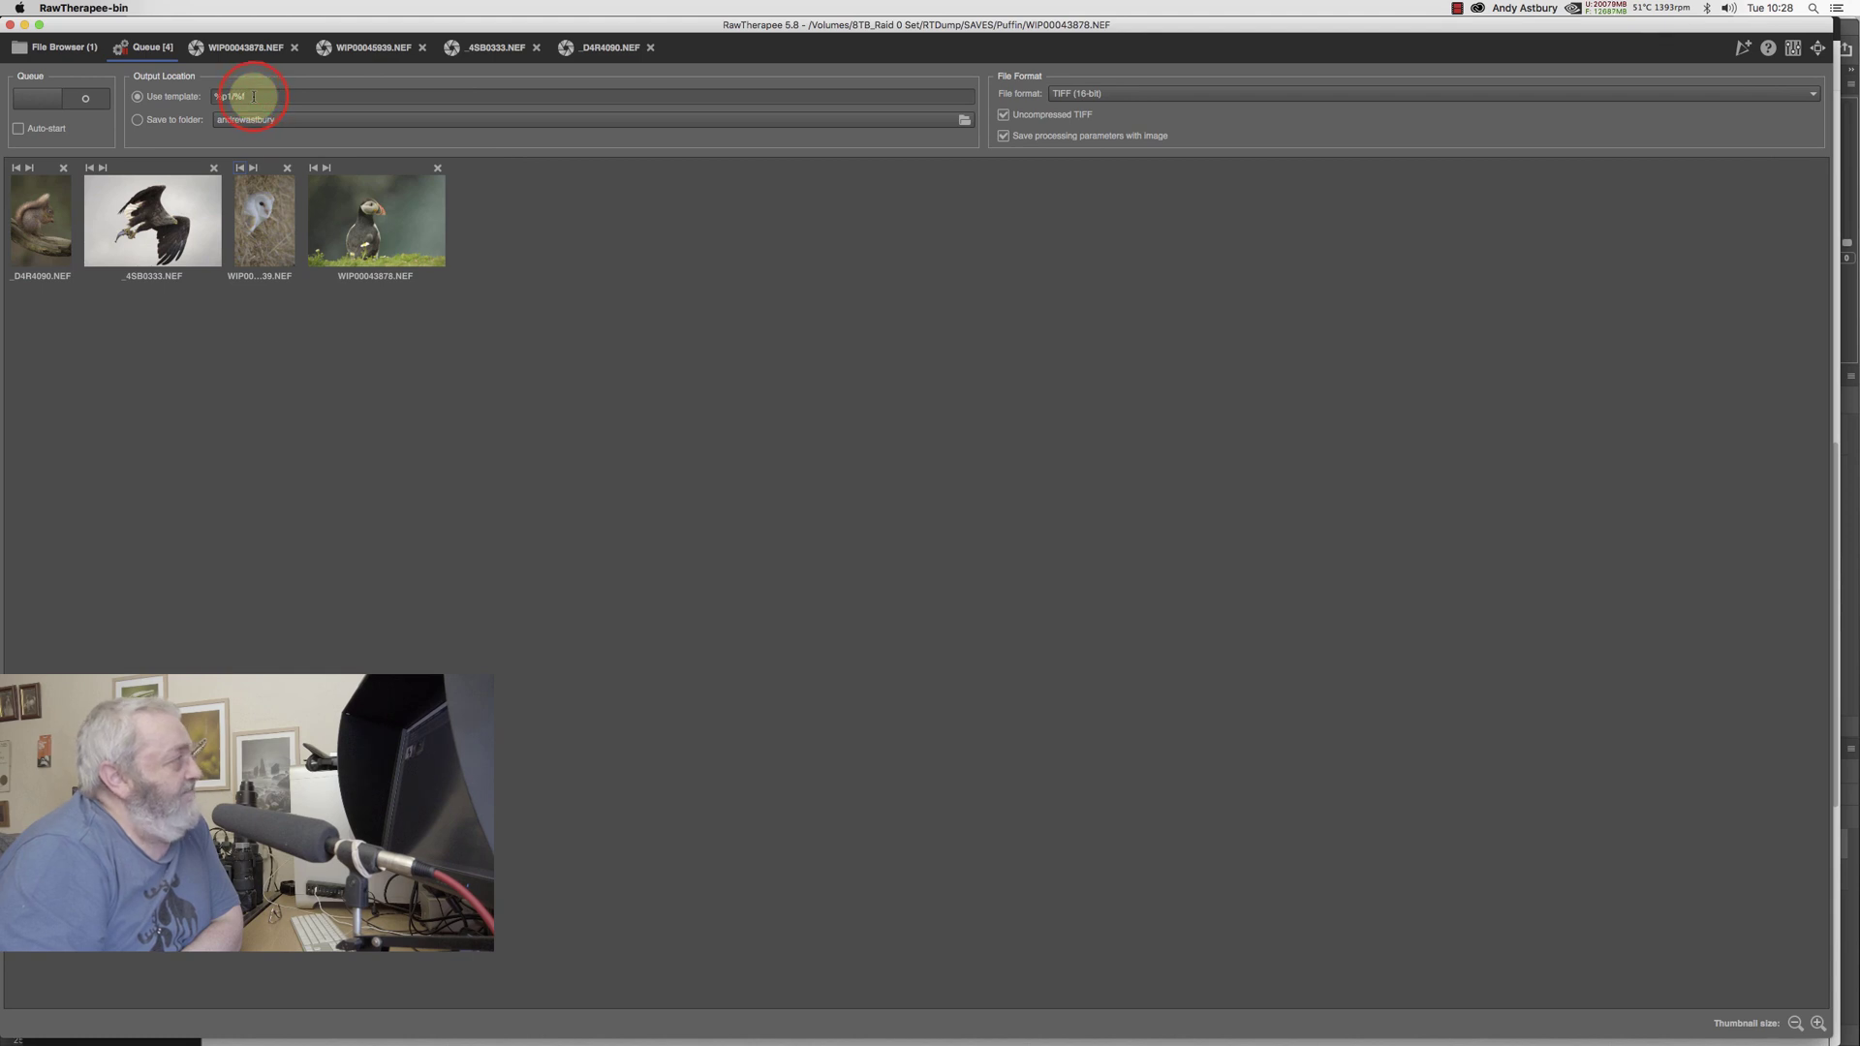
pyautogui.moveTo(253, 96); pyautogui.dragTo(219, 92)
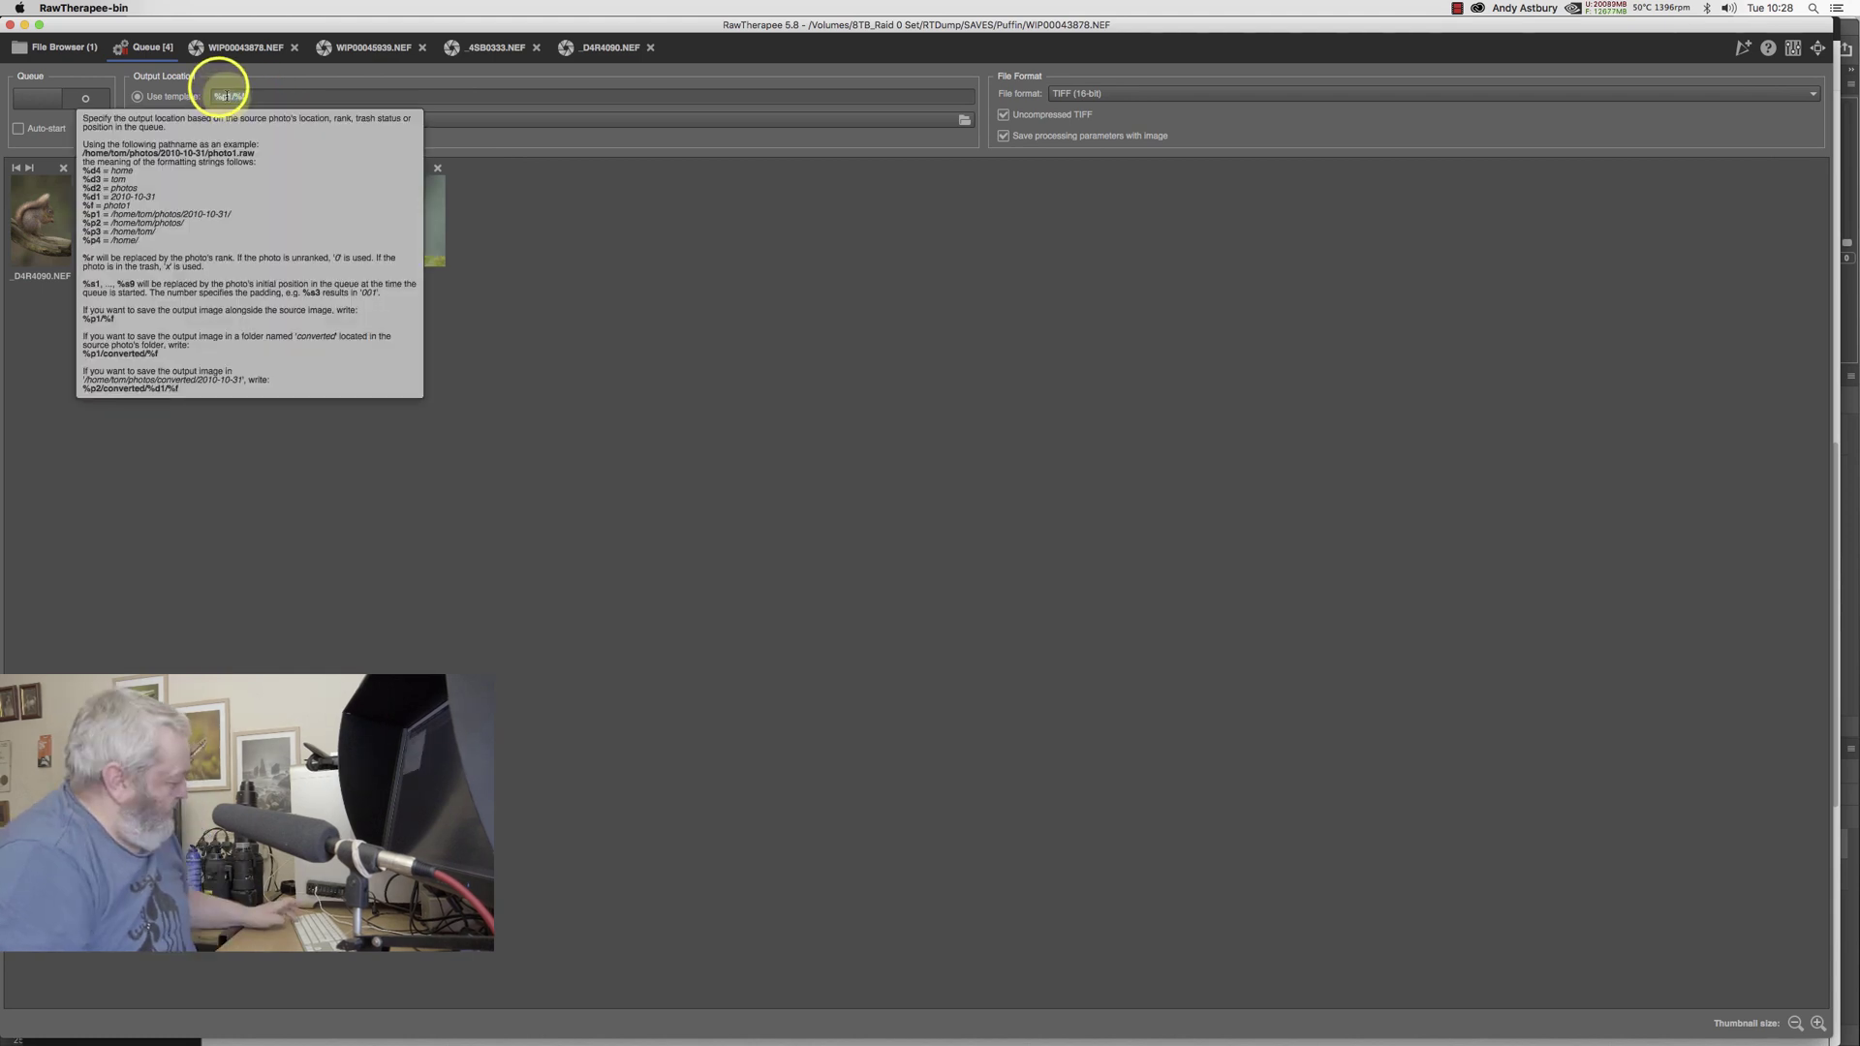
pyautogui.click(229, 96)
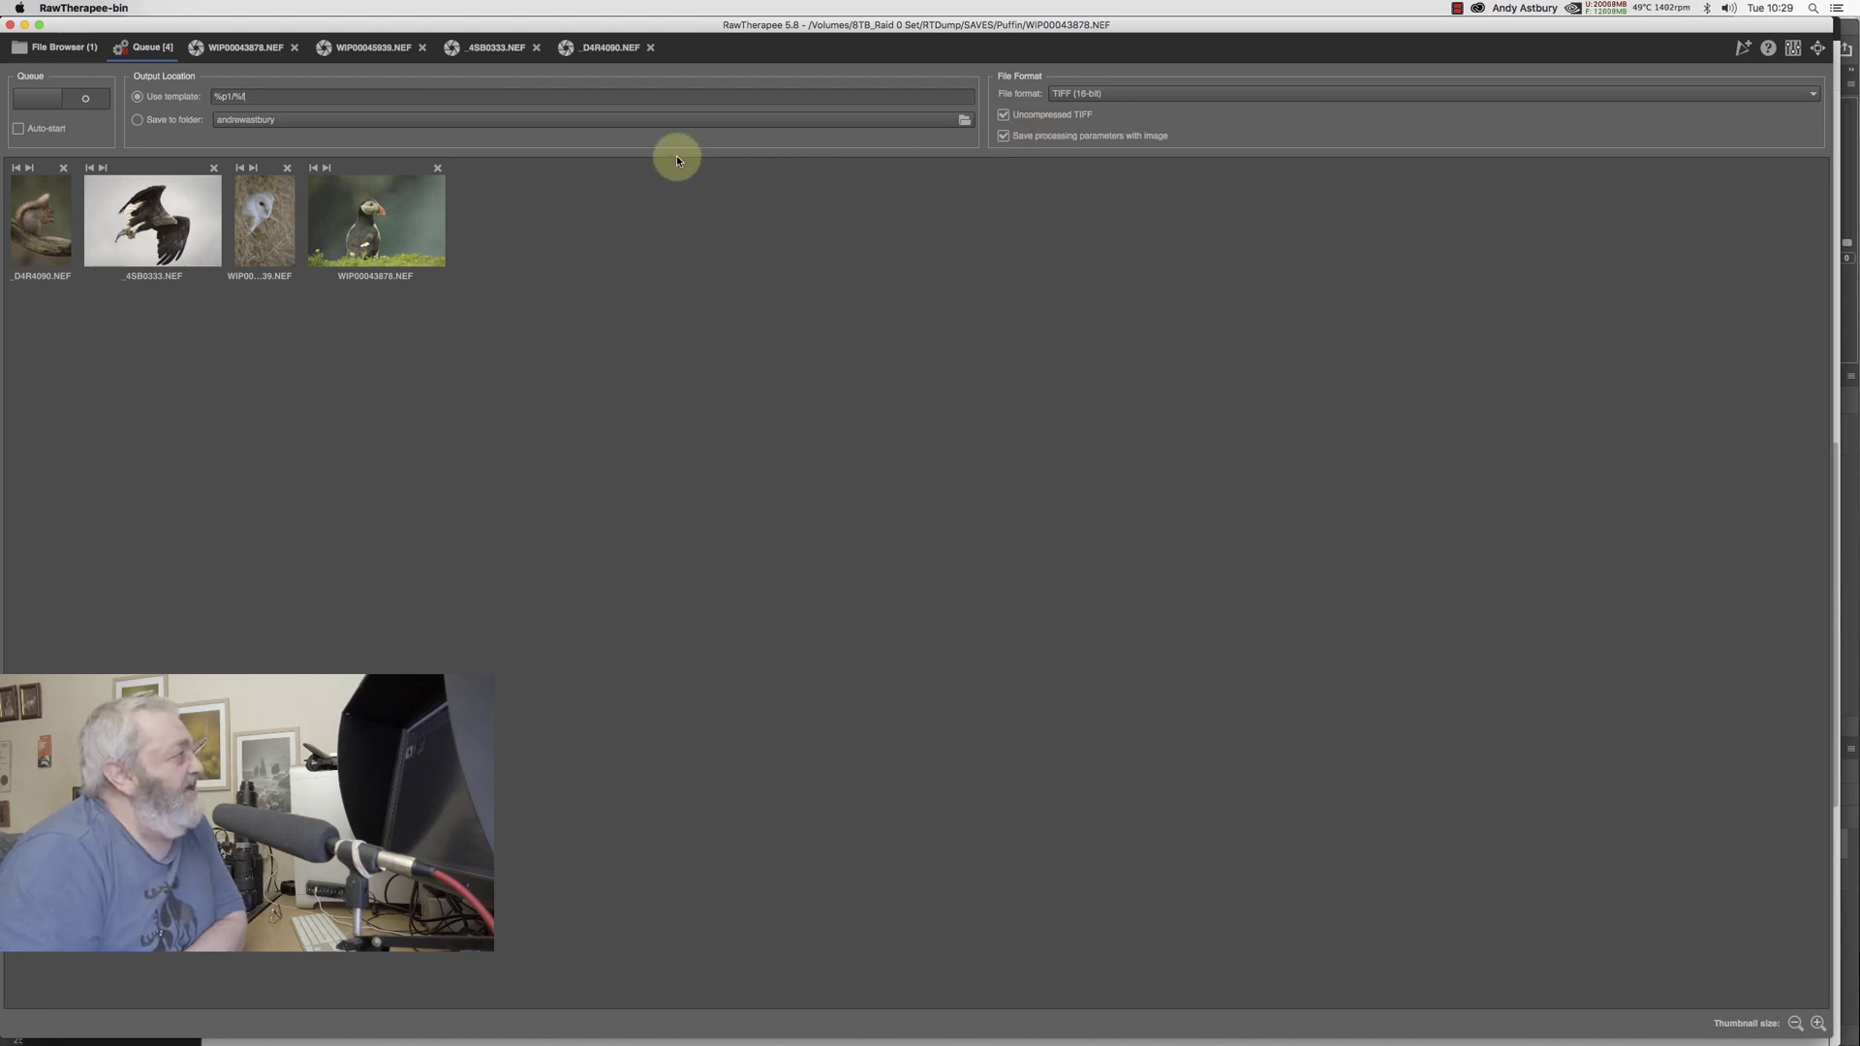
pyautogui.moveTo(301, 94)
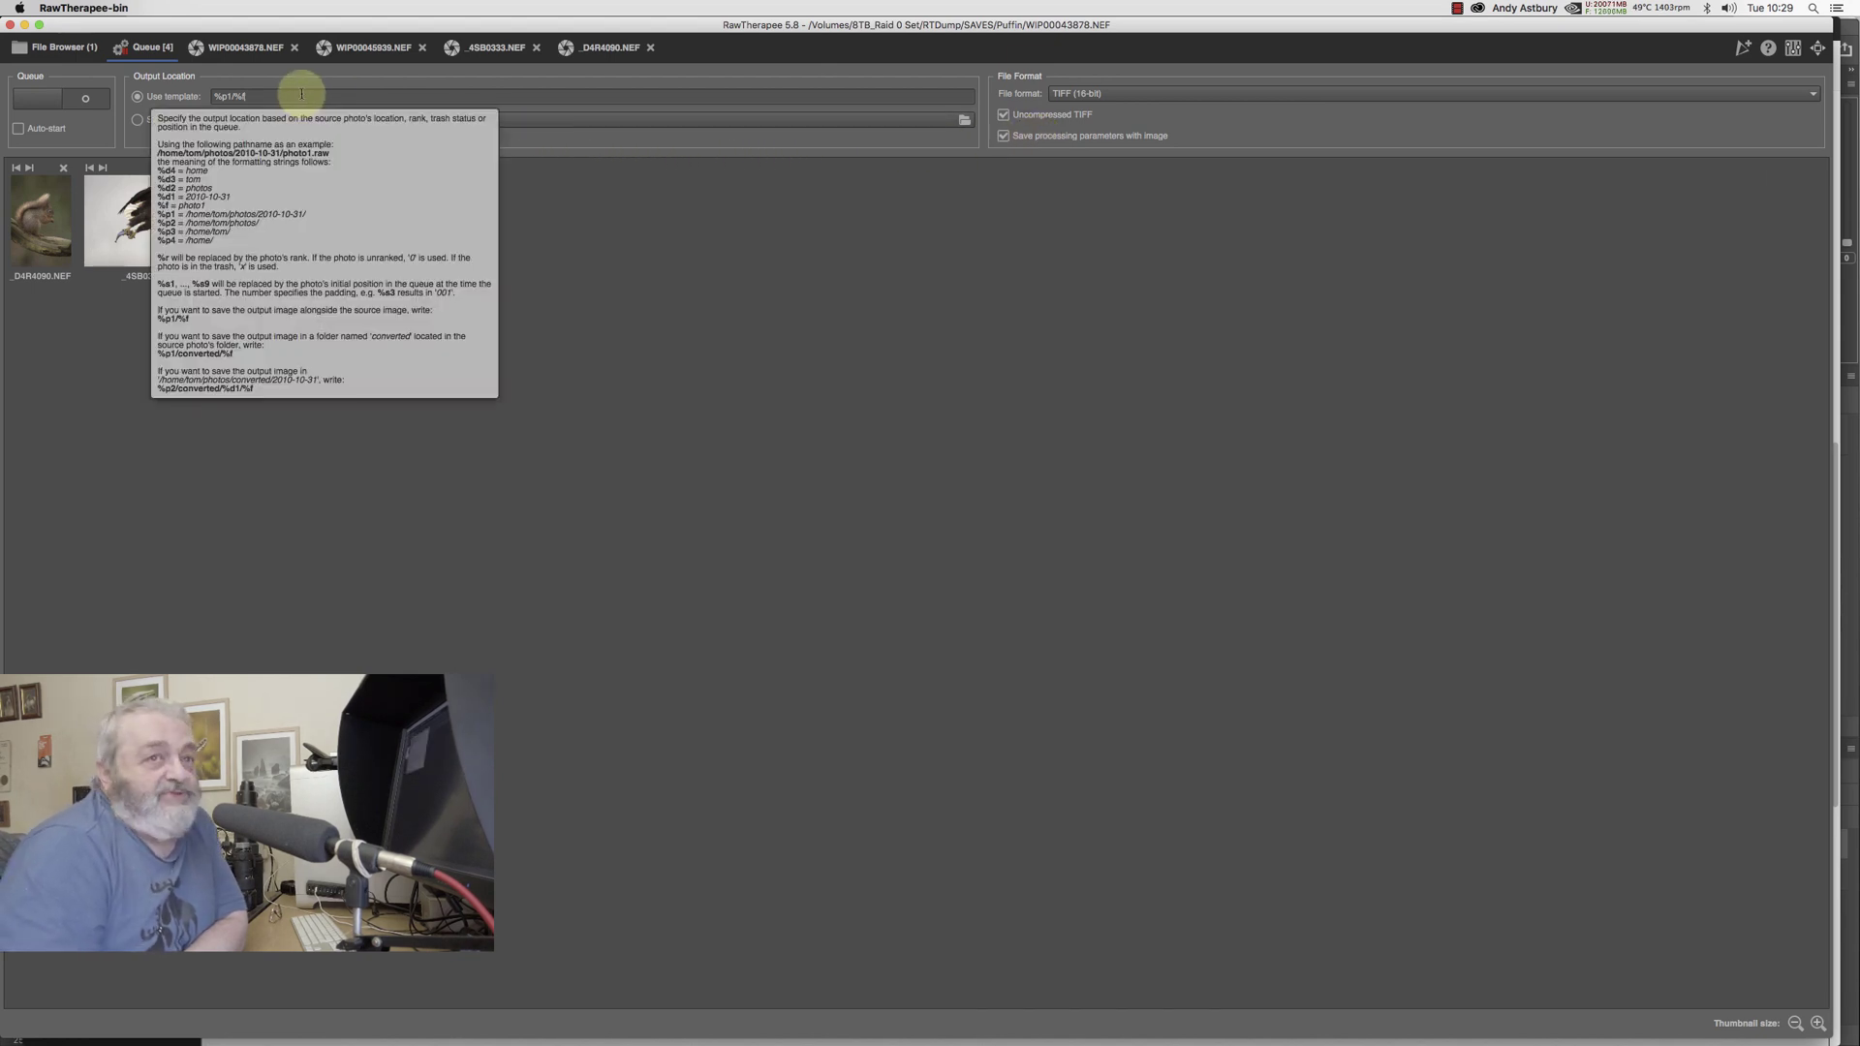
# Step: Start batch processing the four queued raws to 16-bit TIFF
pyautogui.click(34, 106)
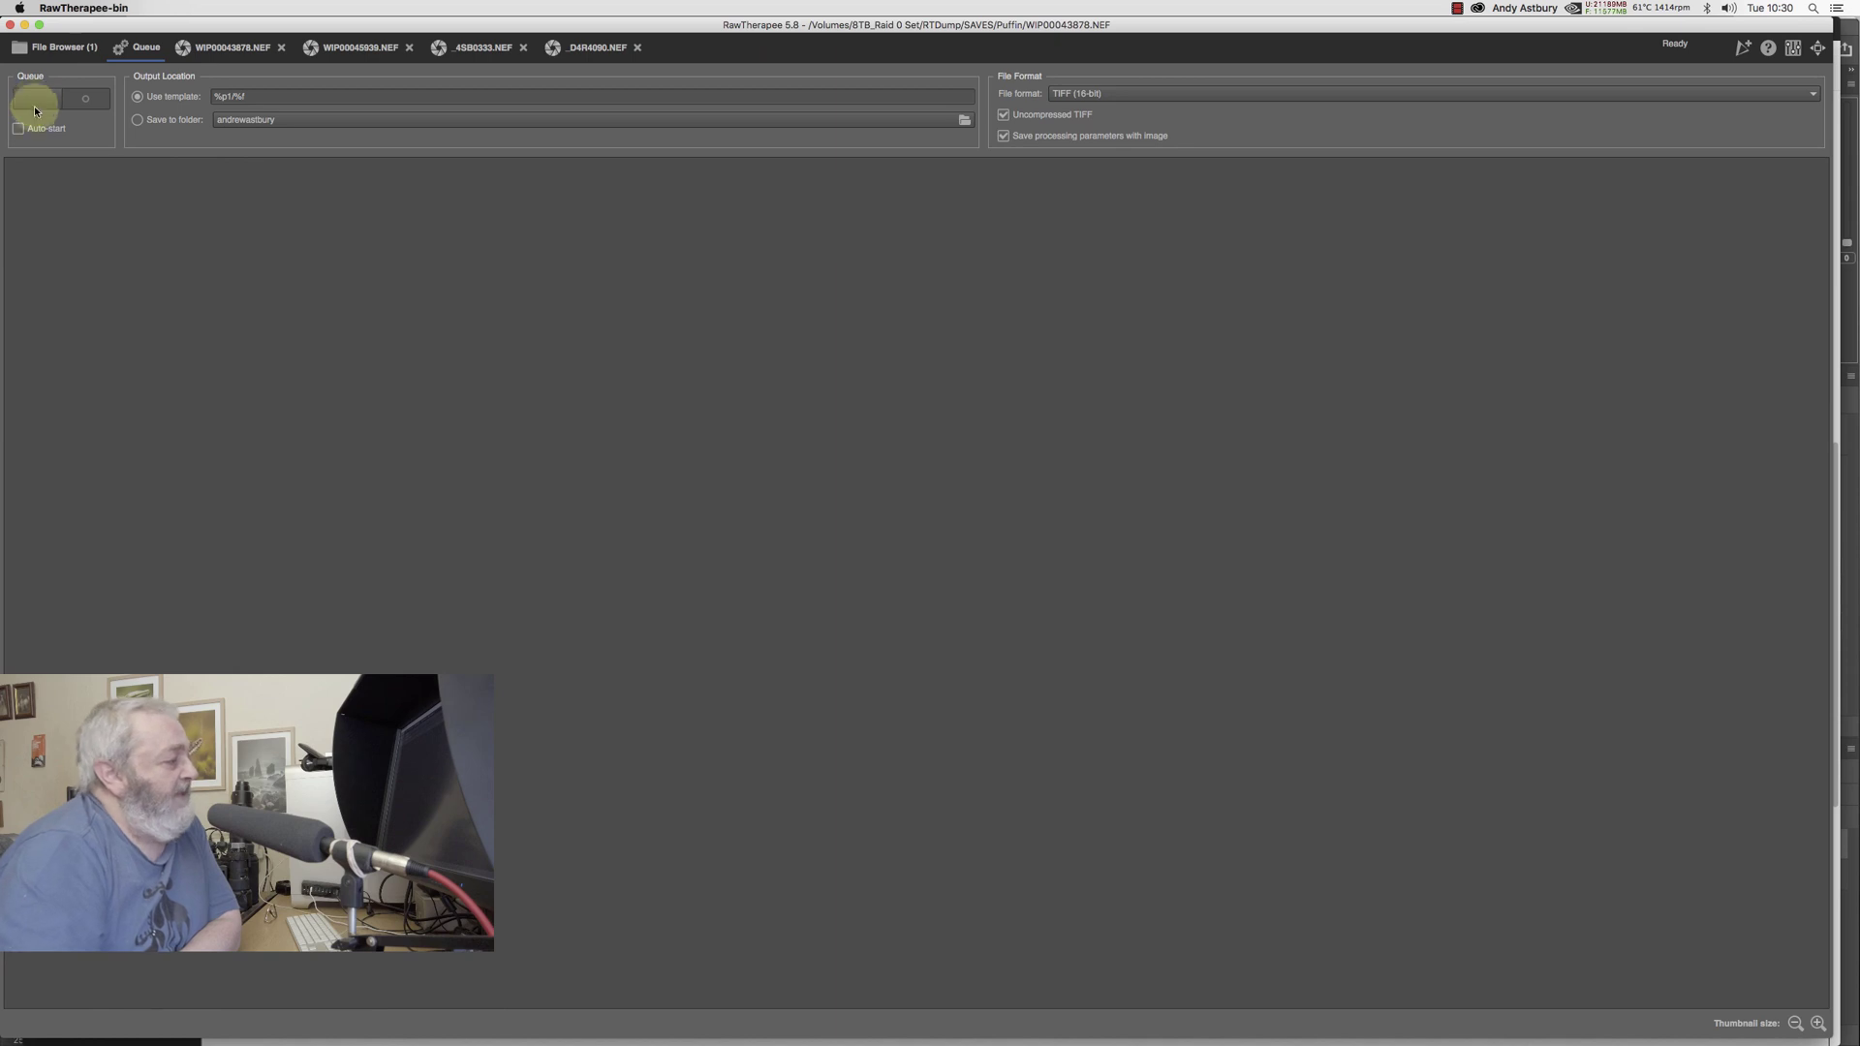
# Step: Bring Finder's SAVES window forward to check each subfolder for its new TIFF
pyautogui.moveTo(584, 1042)
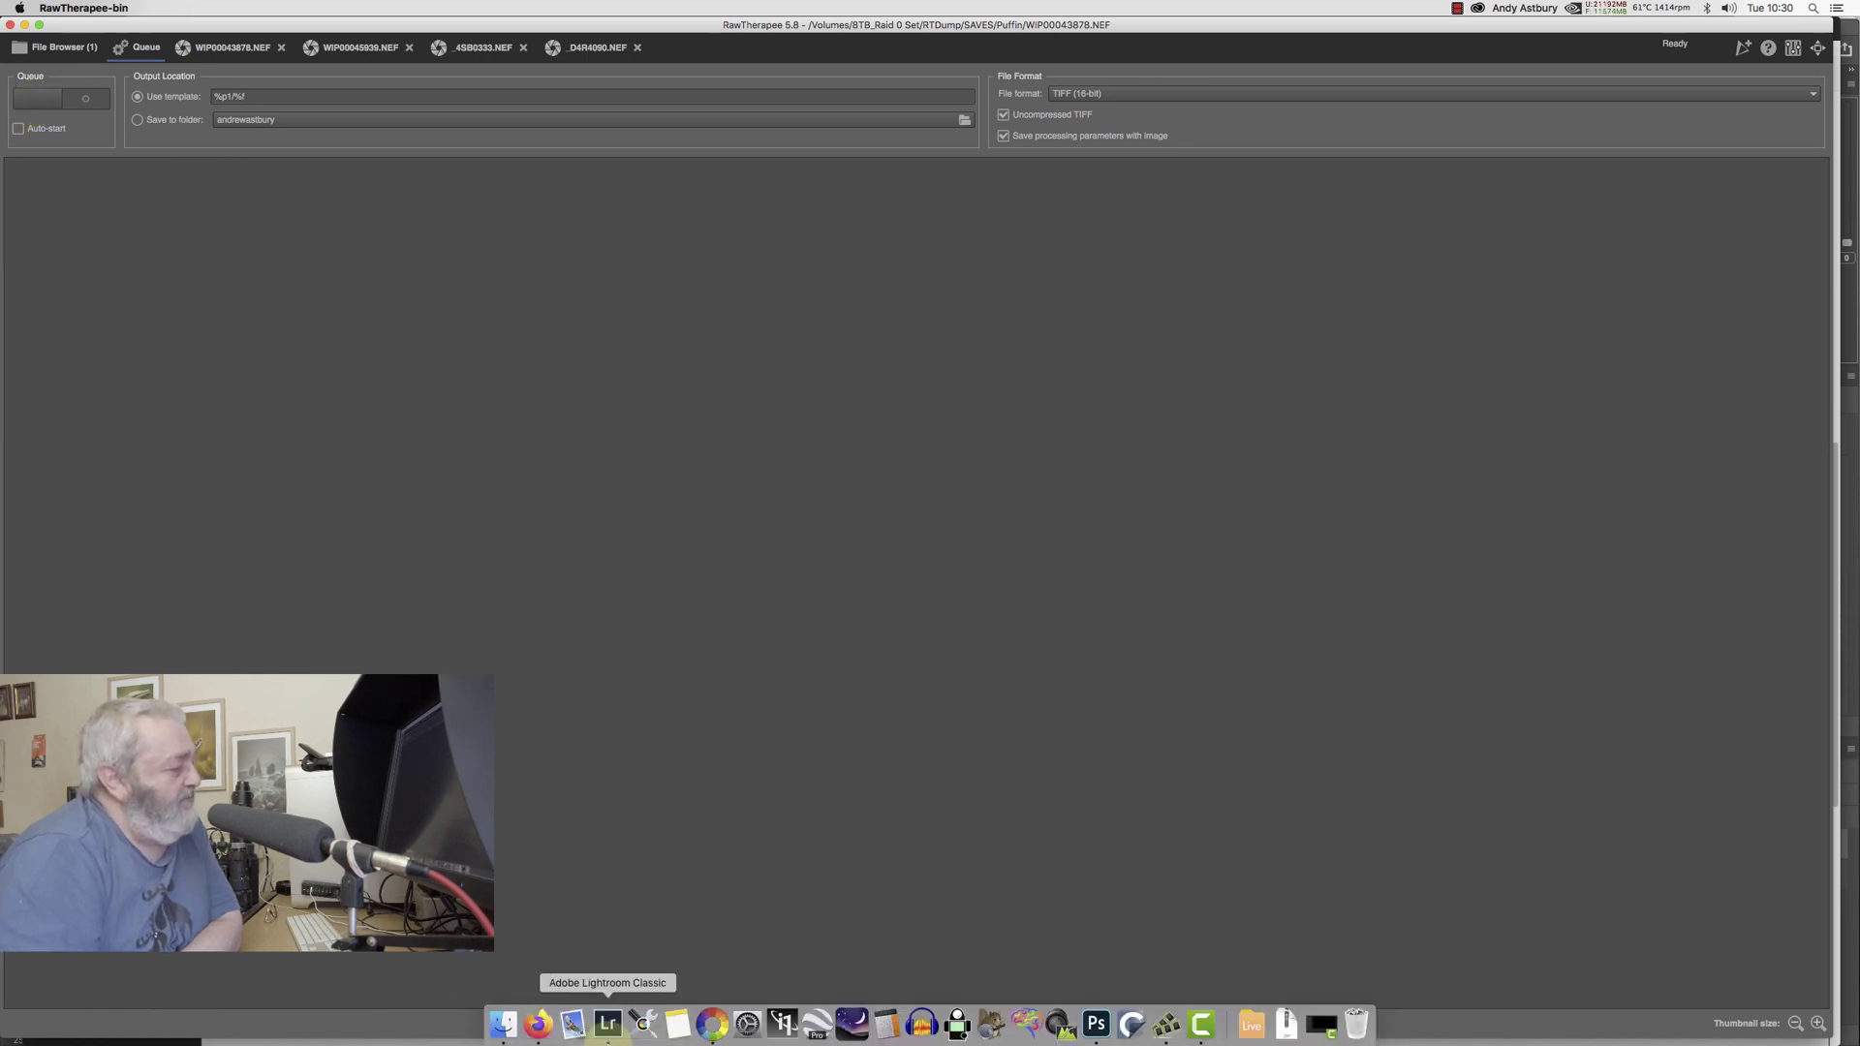
pyautogui.click(504, 1025)
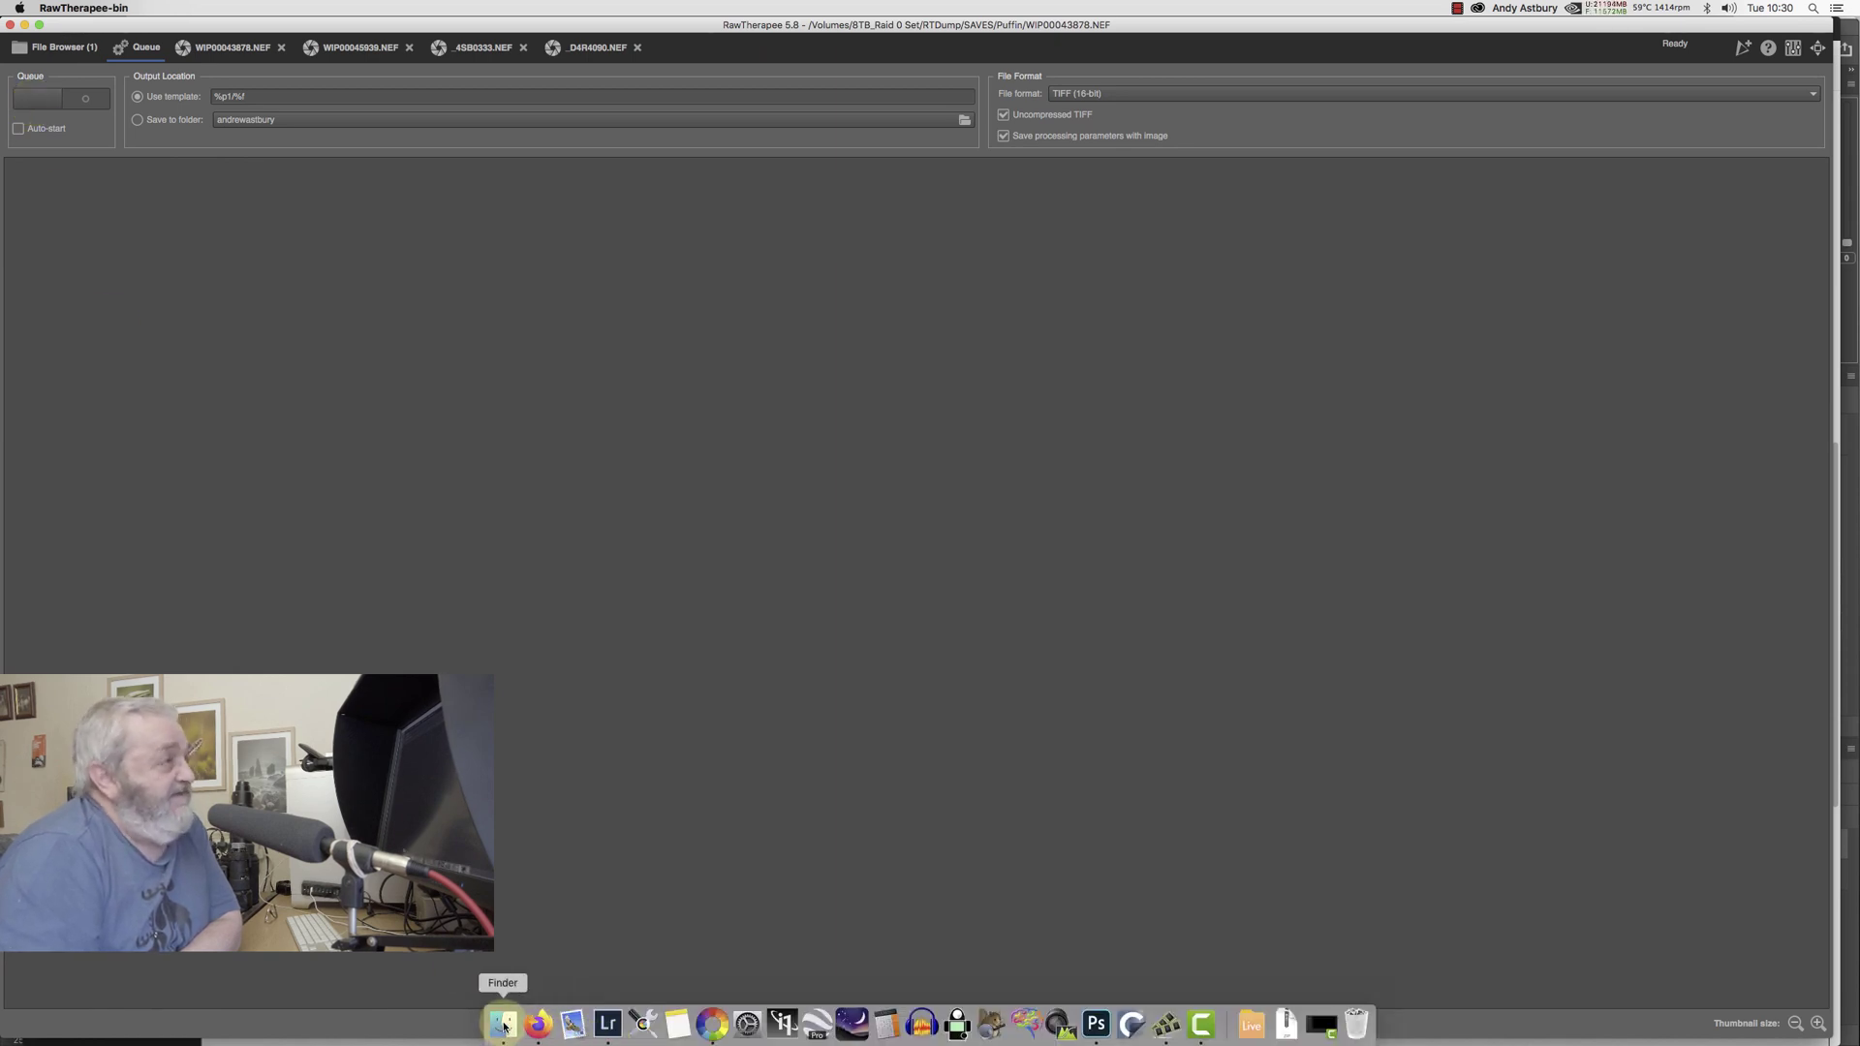
pyautogui.click(754, 136)
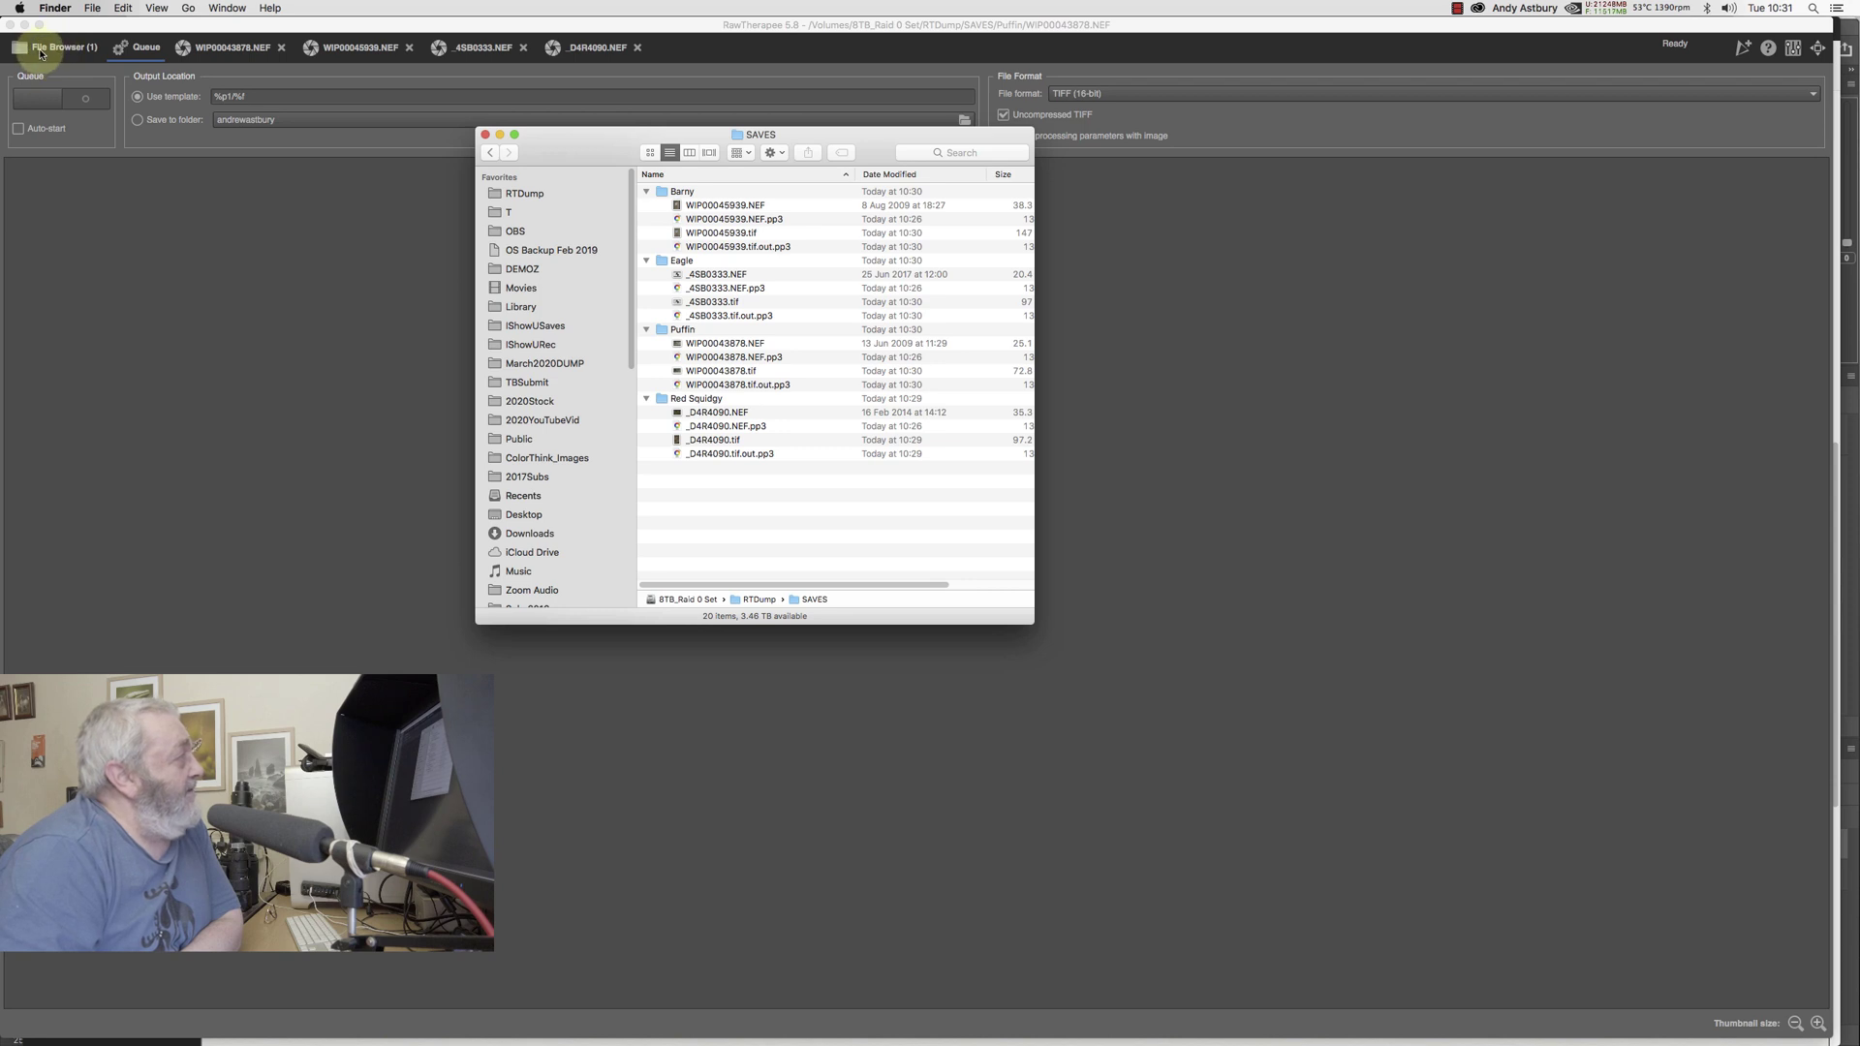
# Step: Return to RawTherapee's Red Squidgy folder, then close _D4R4090.tif in Photoshop
pyautogui.click(40, 54)
pyautogui.click(41, 55)
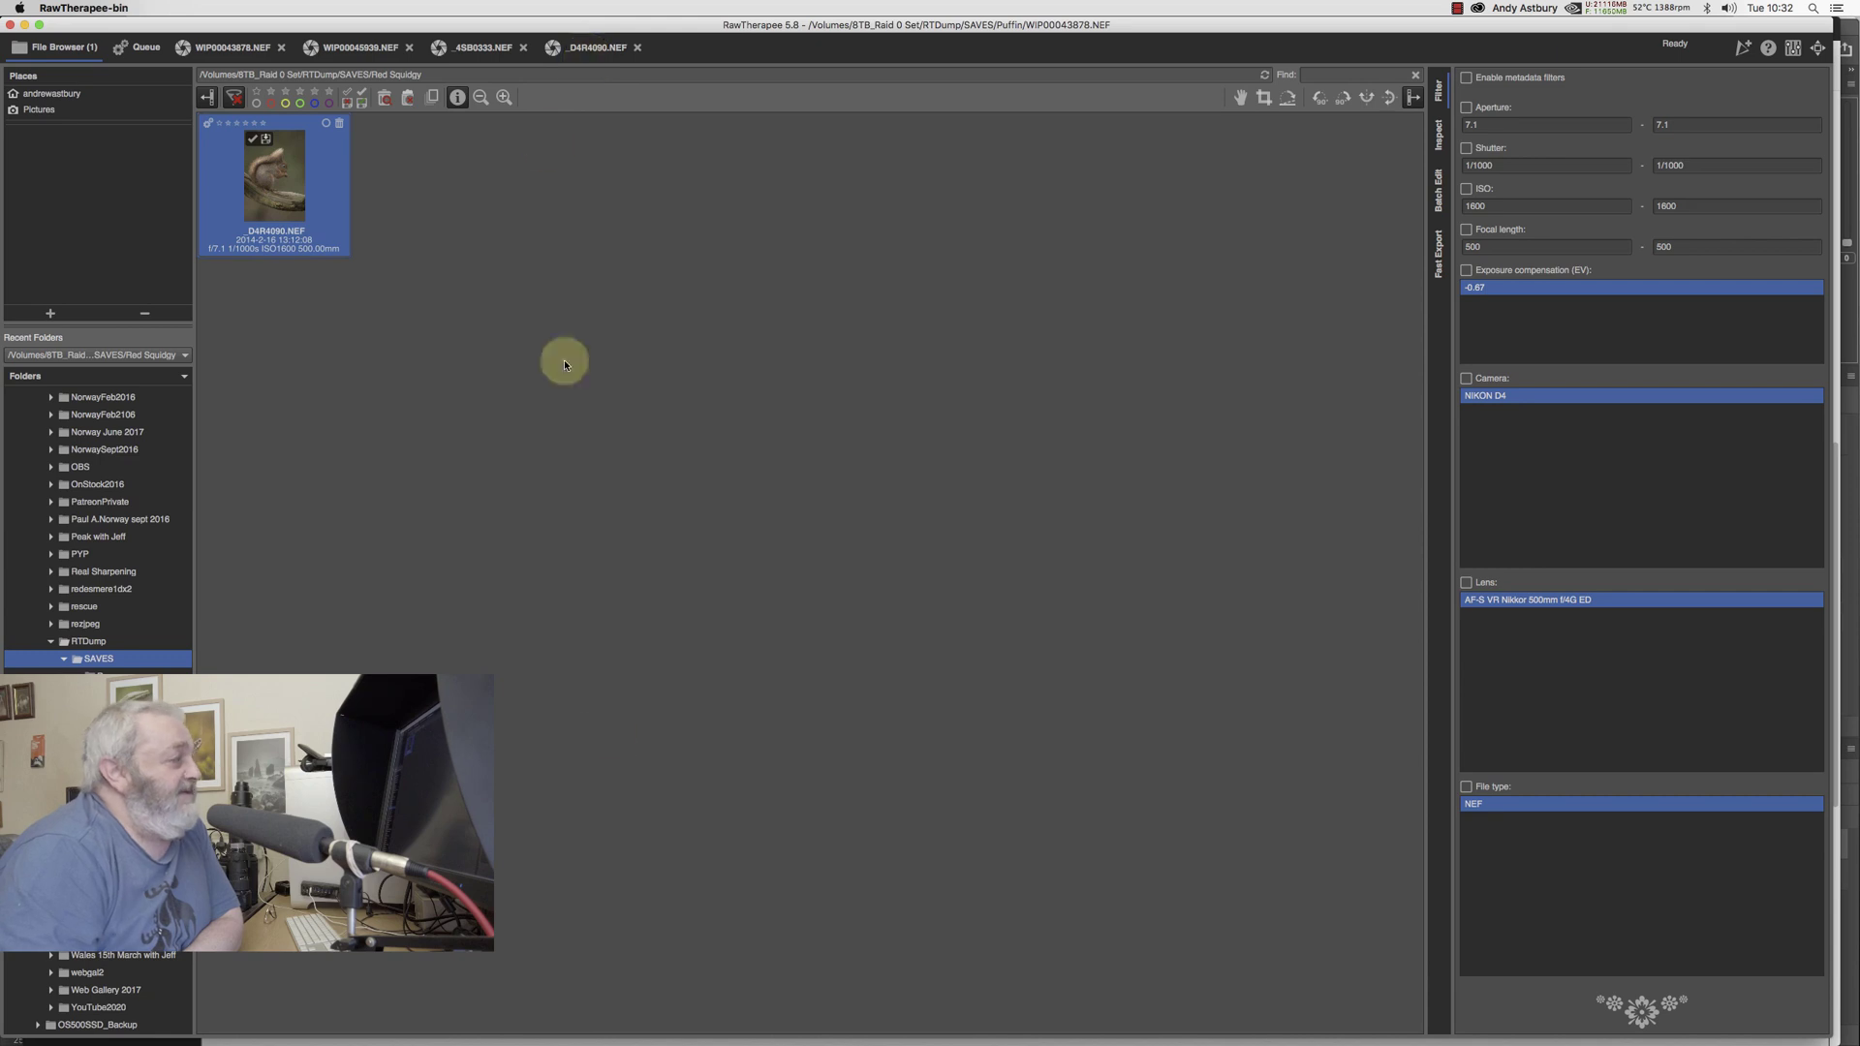
pyautogui.moveTo(678, 1041)
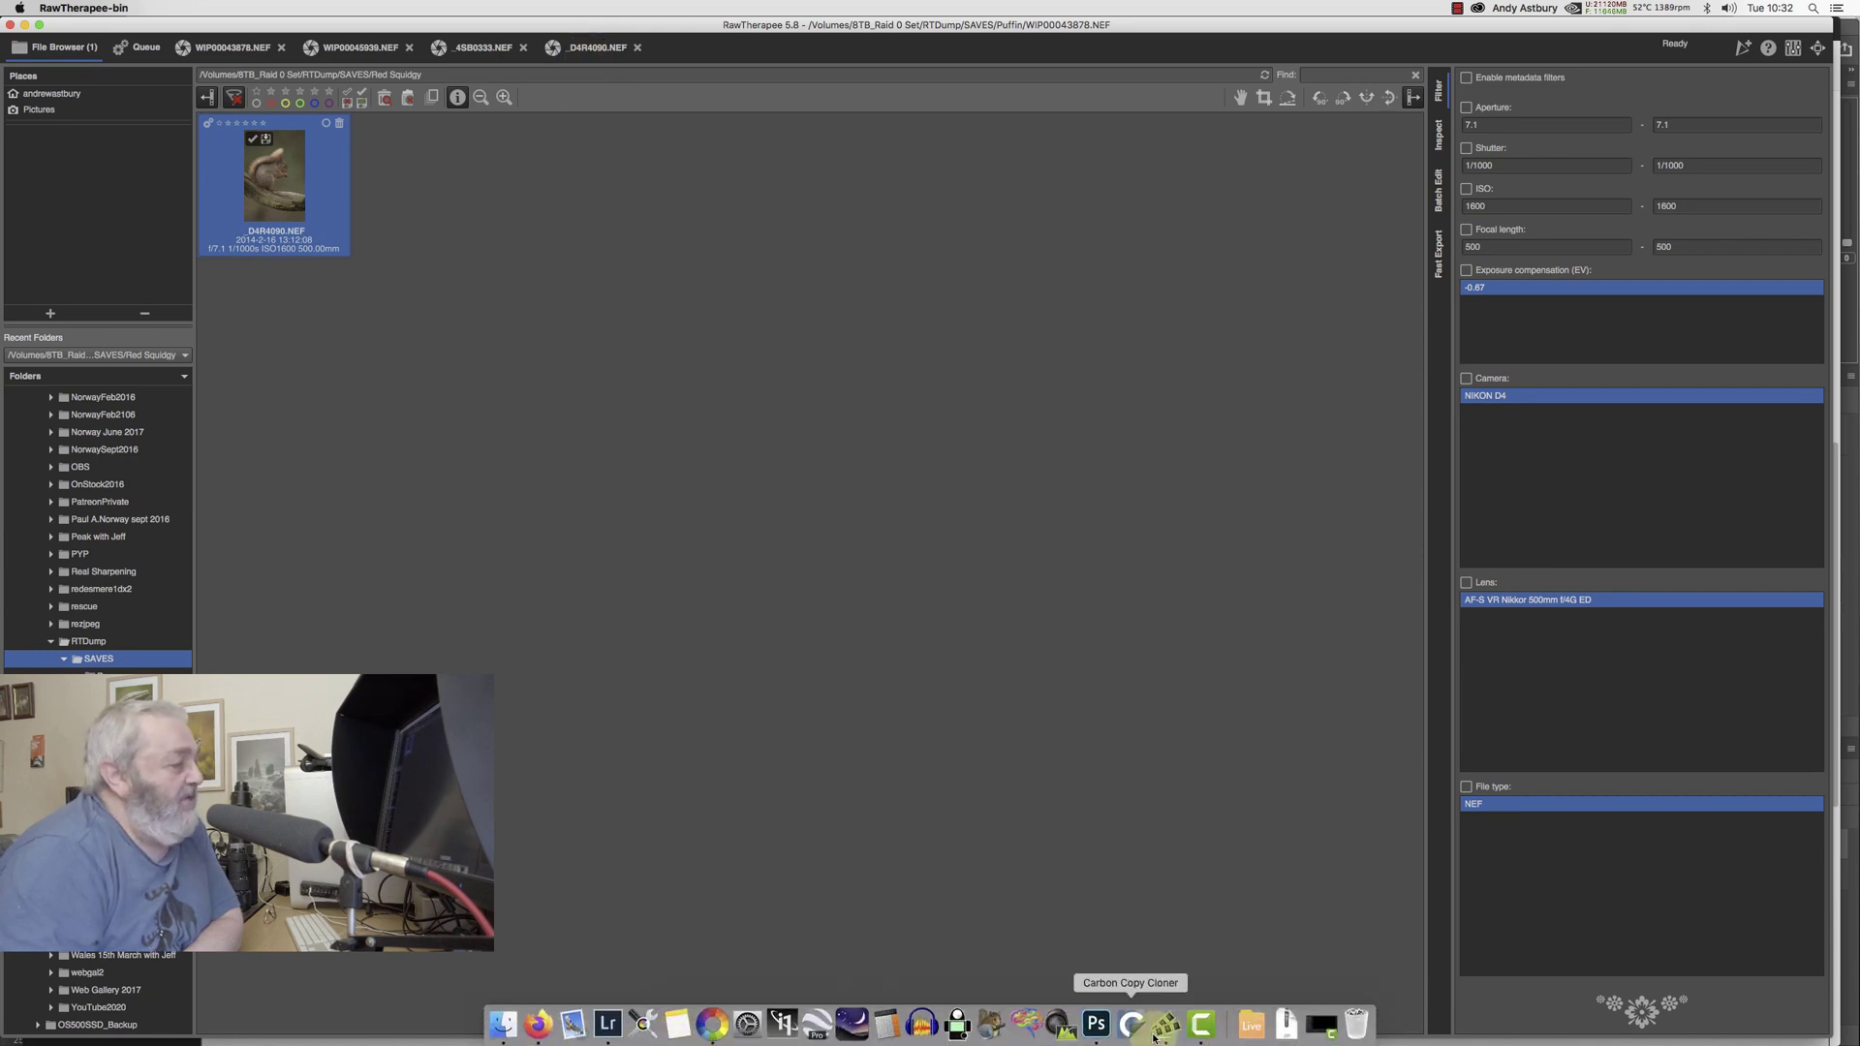
pyautogui.click(1096, 1024)
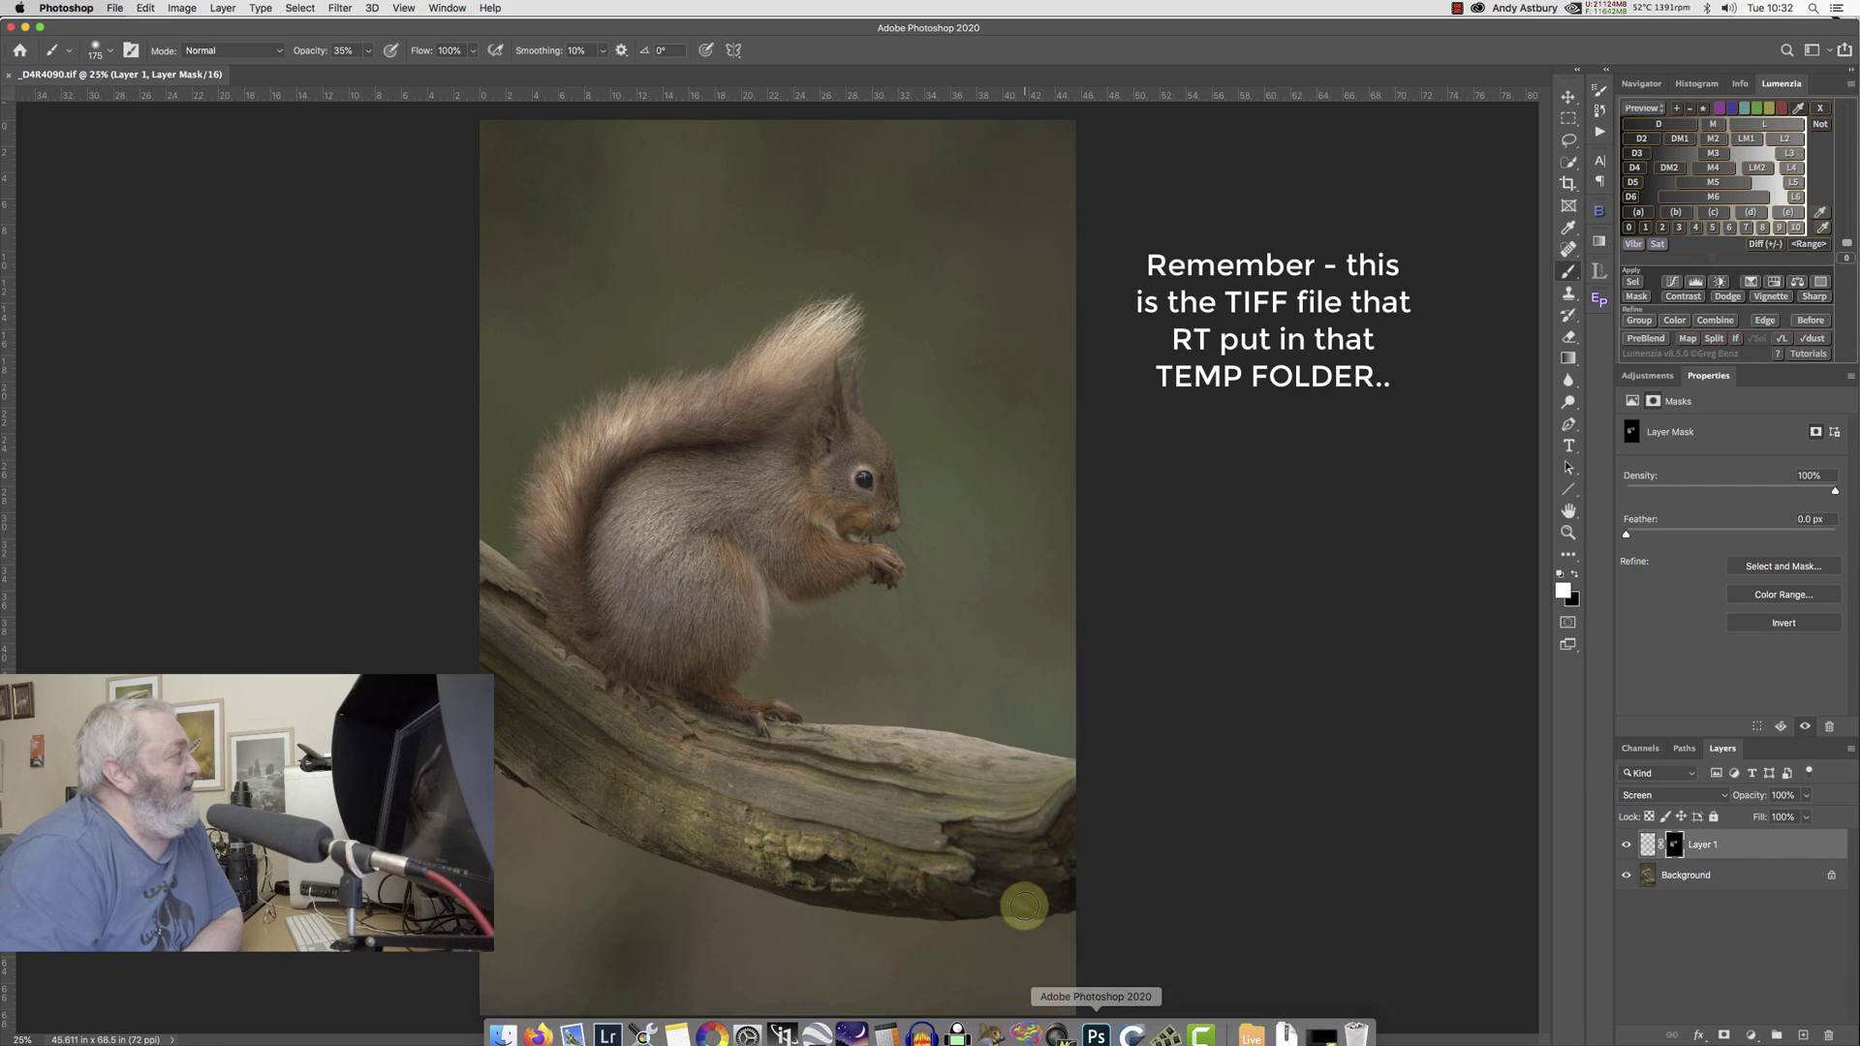
pyautogui.click(9, 75)
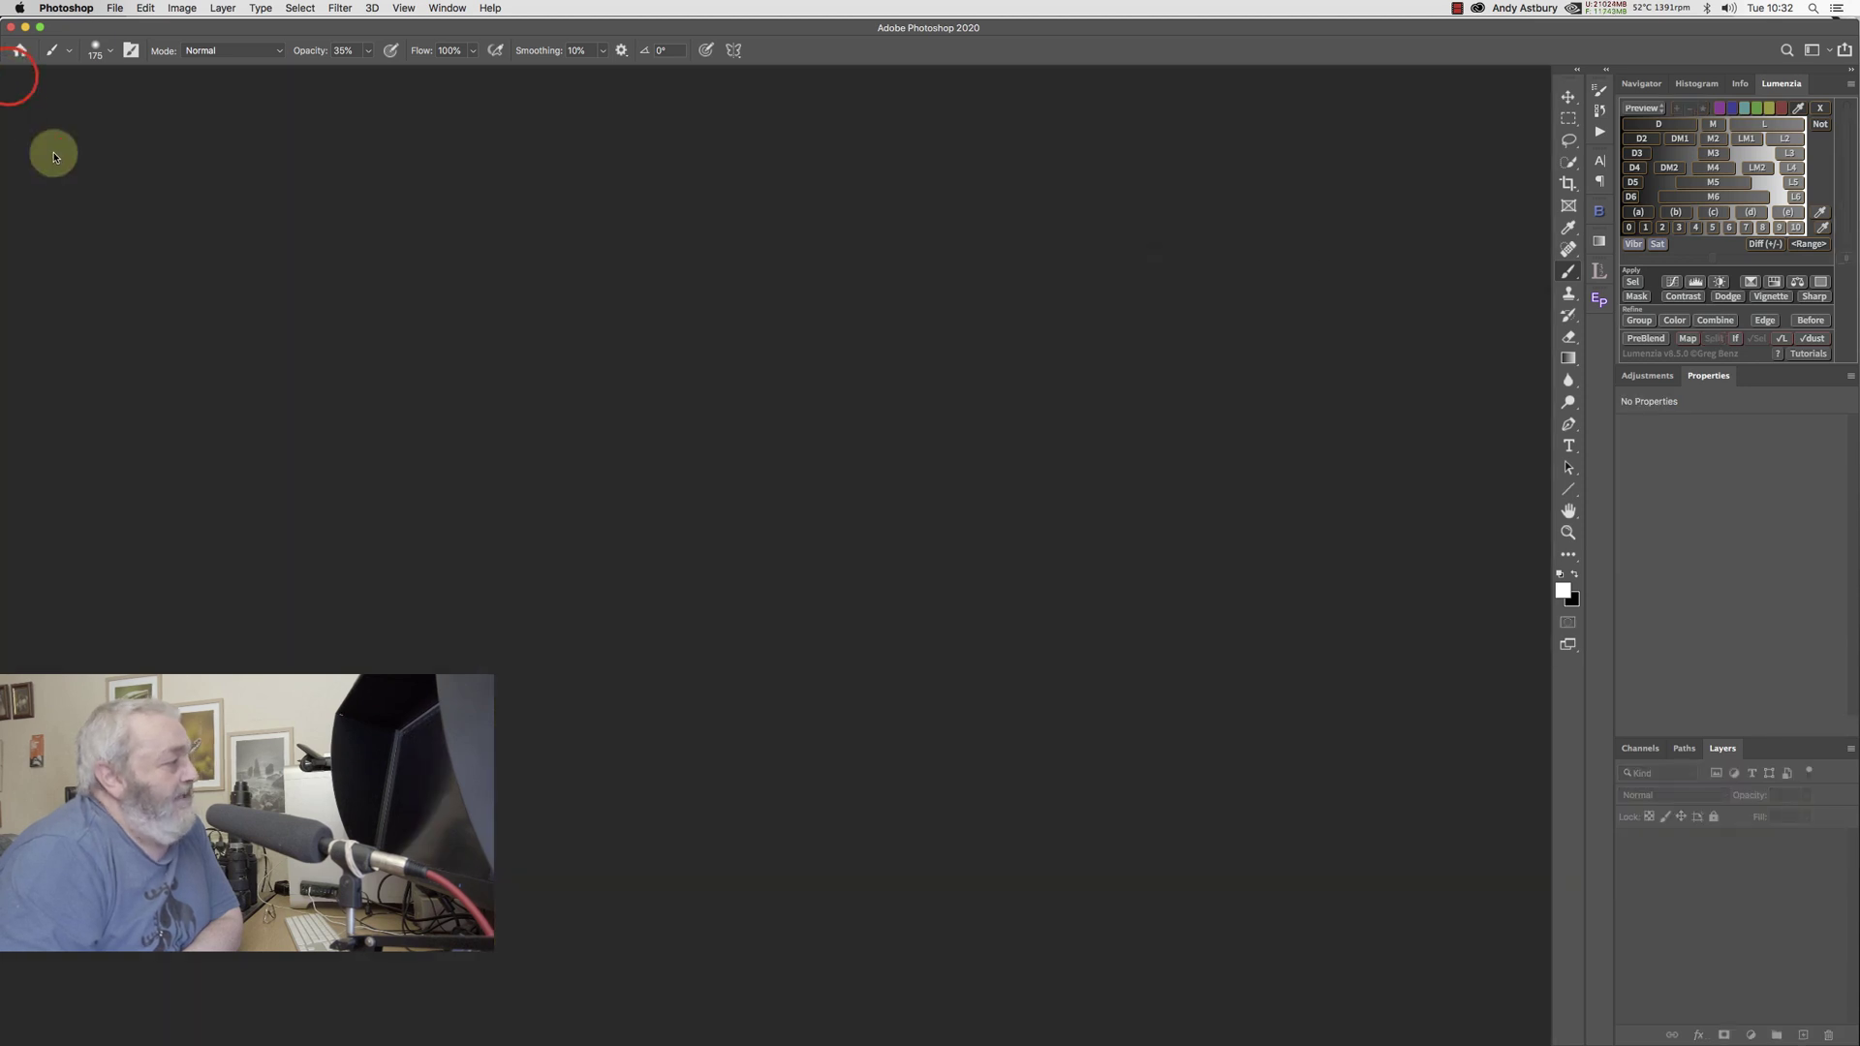
# Step: Open _D4R4090.tif from Red Squidgy in Adobe Photoshop 2020 via Open With
pyautogui.moveTo(605, 1029)
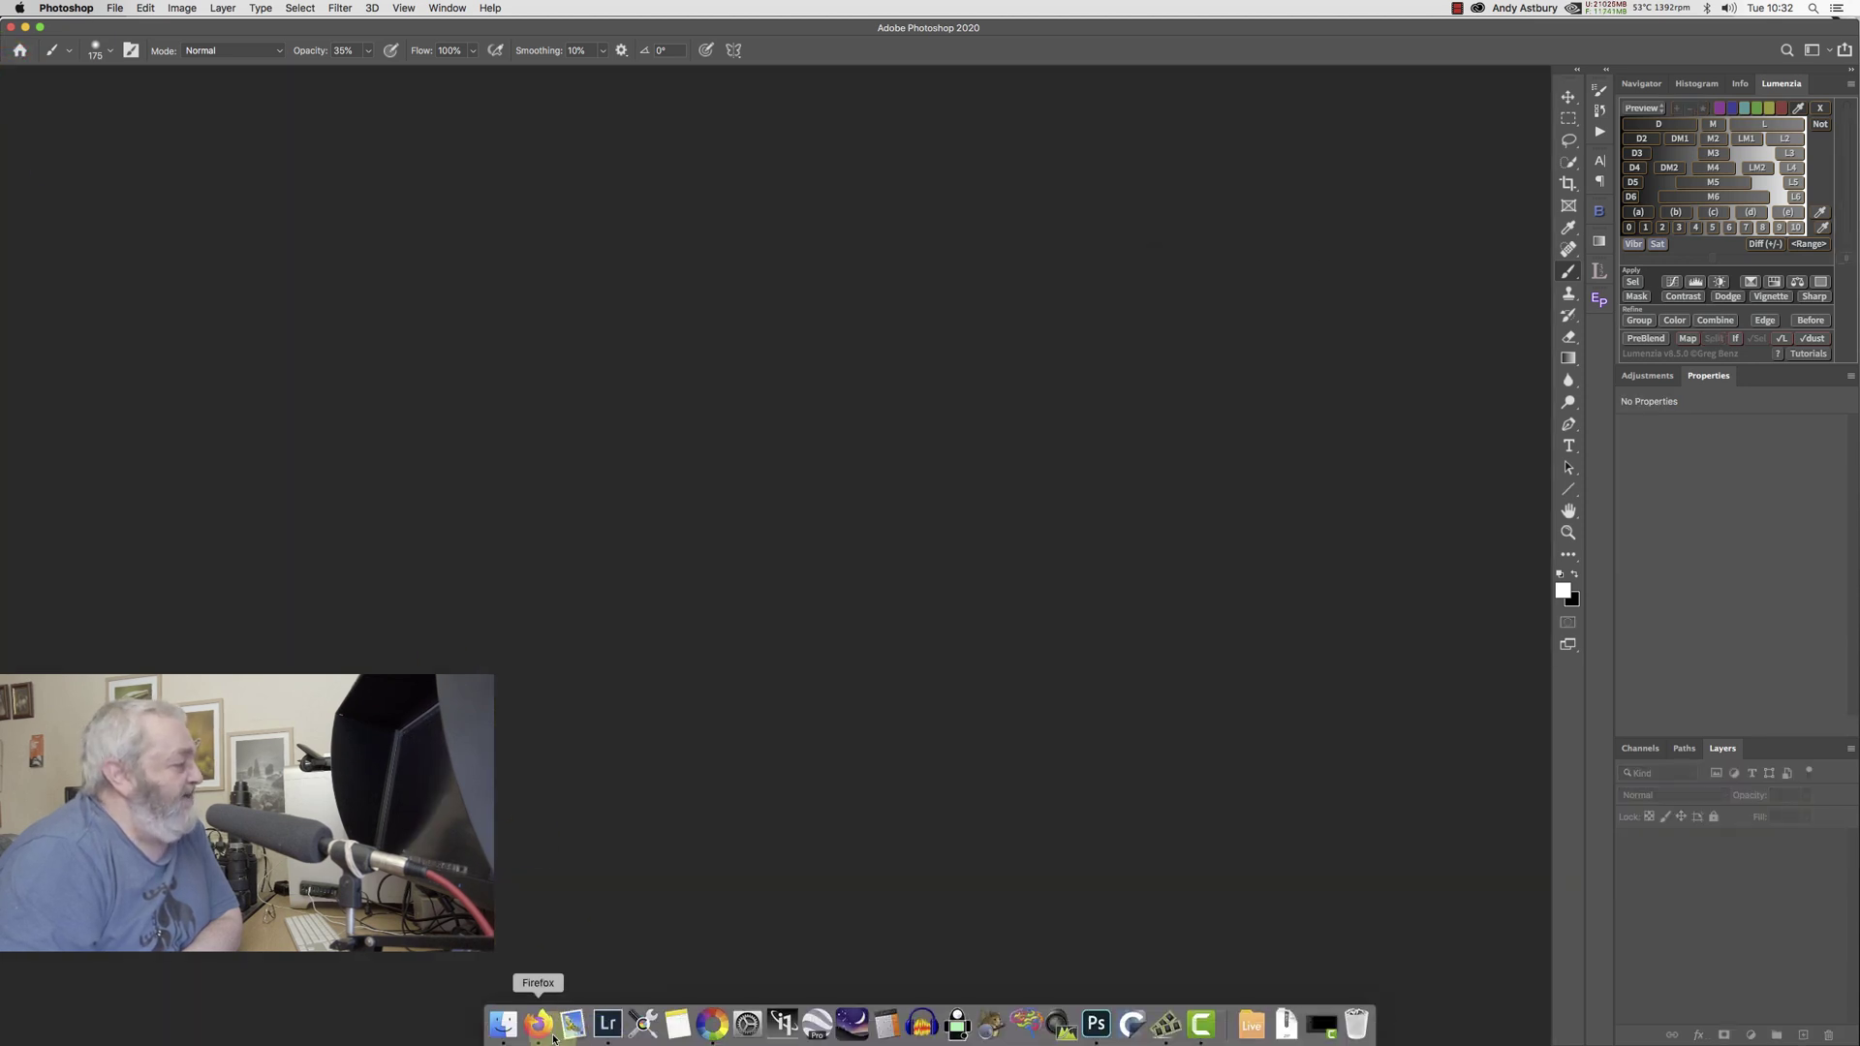
pyautogui.click(504, 1029)
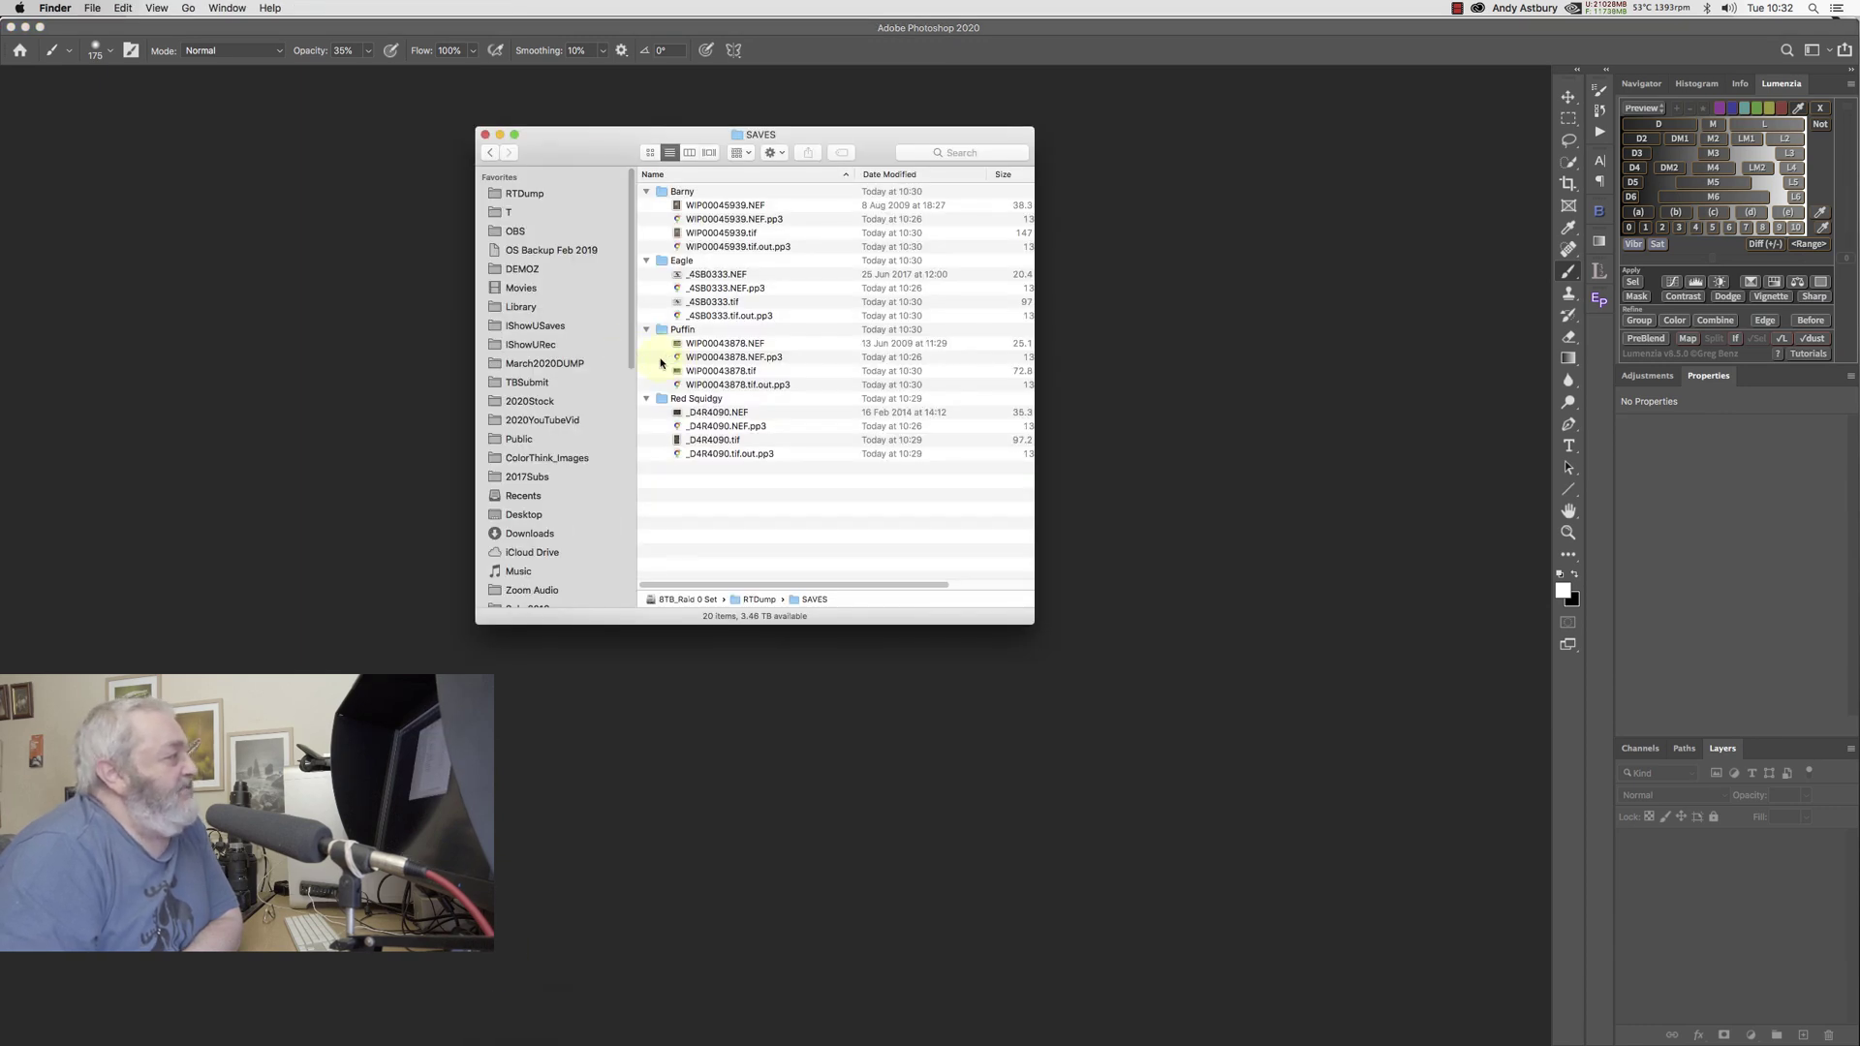
pyautogui.click(714, 441)
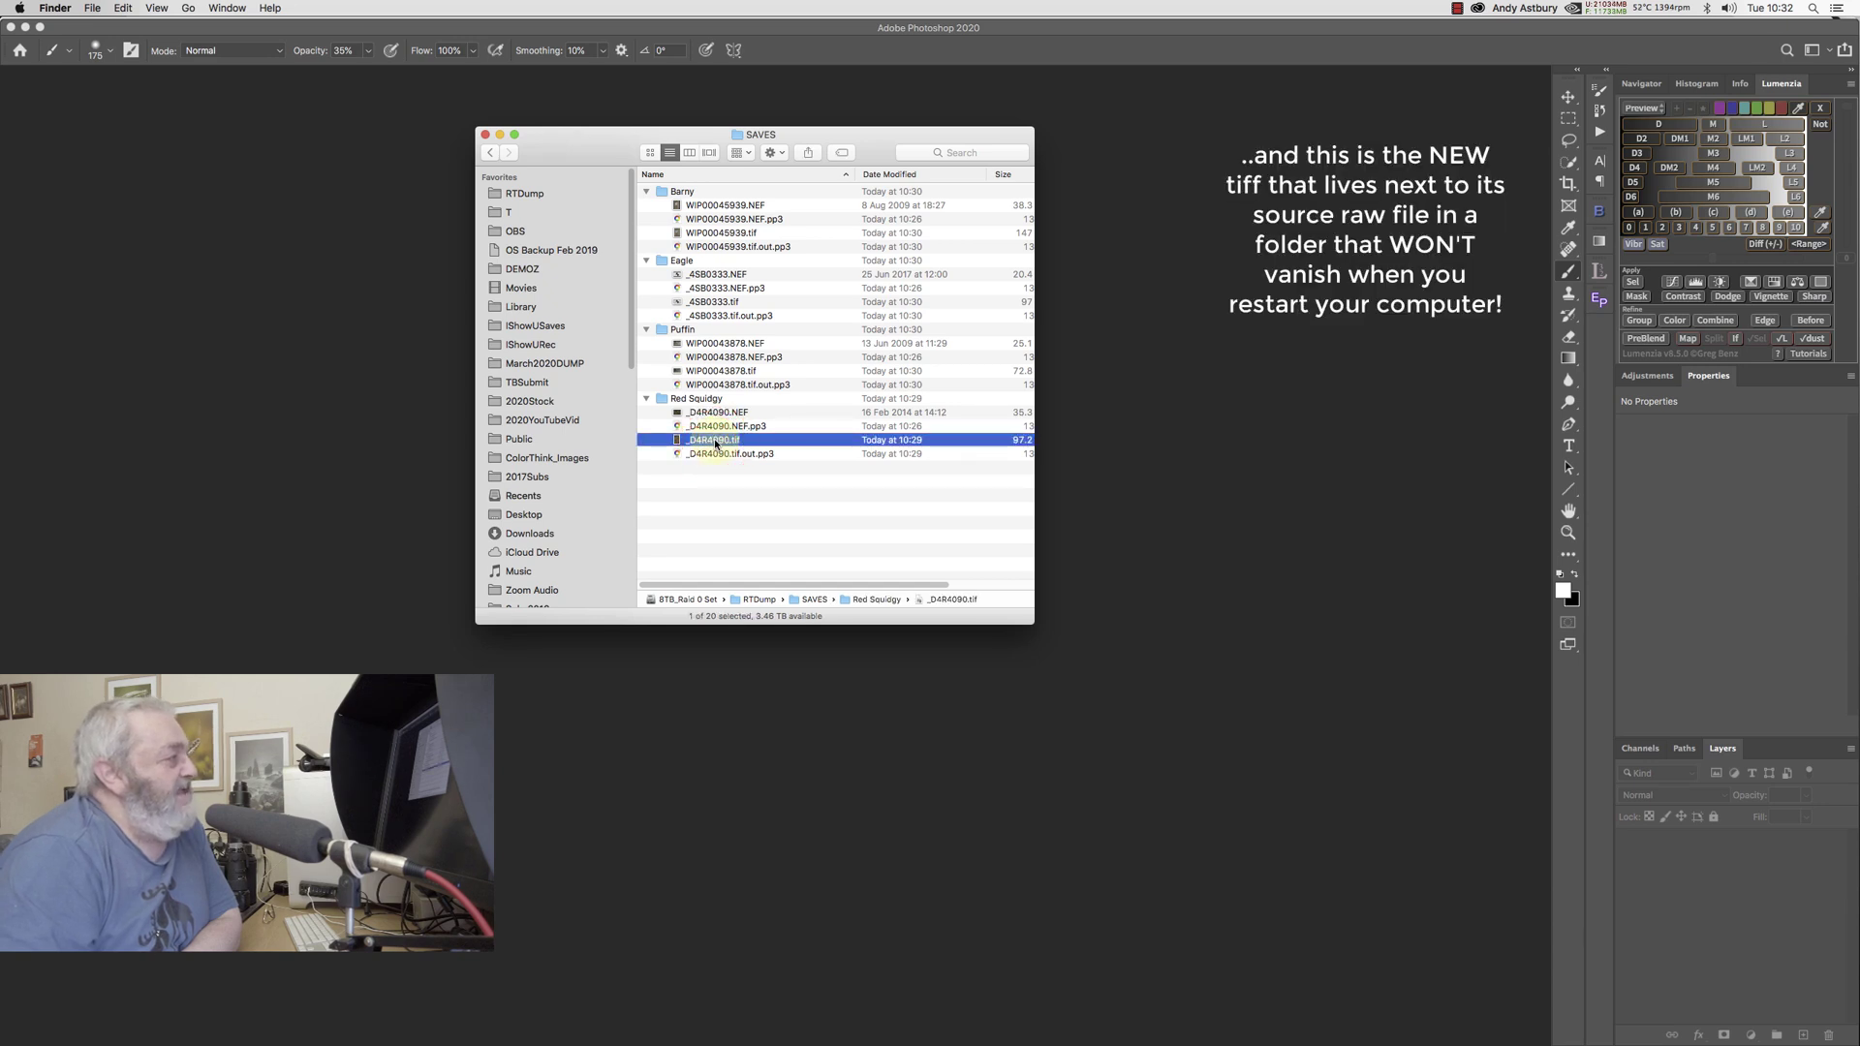
pyautogui.rightClick(716, 442)
pyautogui.moveTo(816, 460)
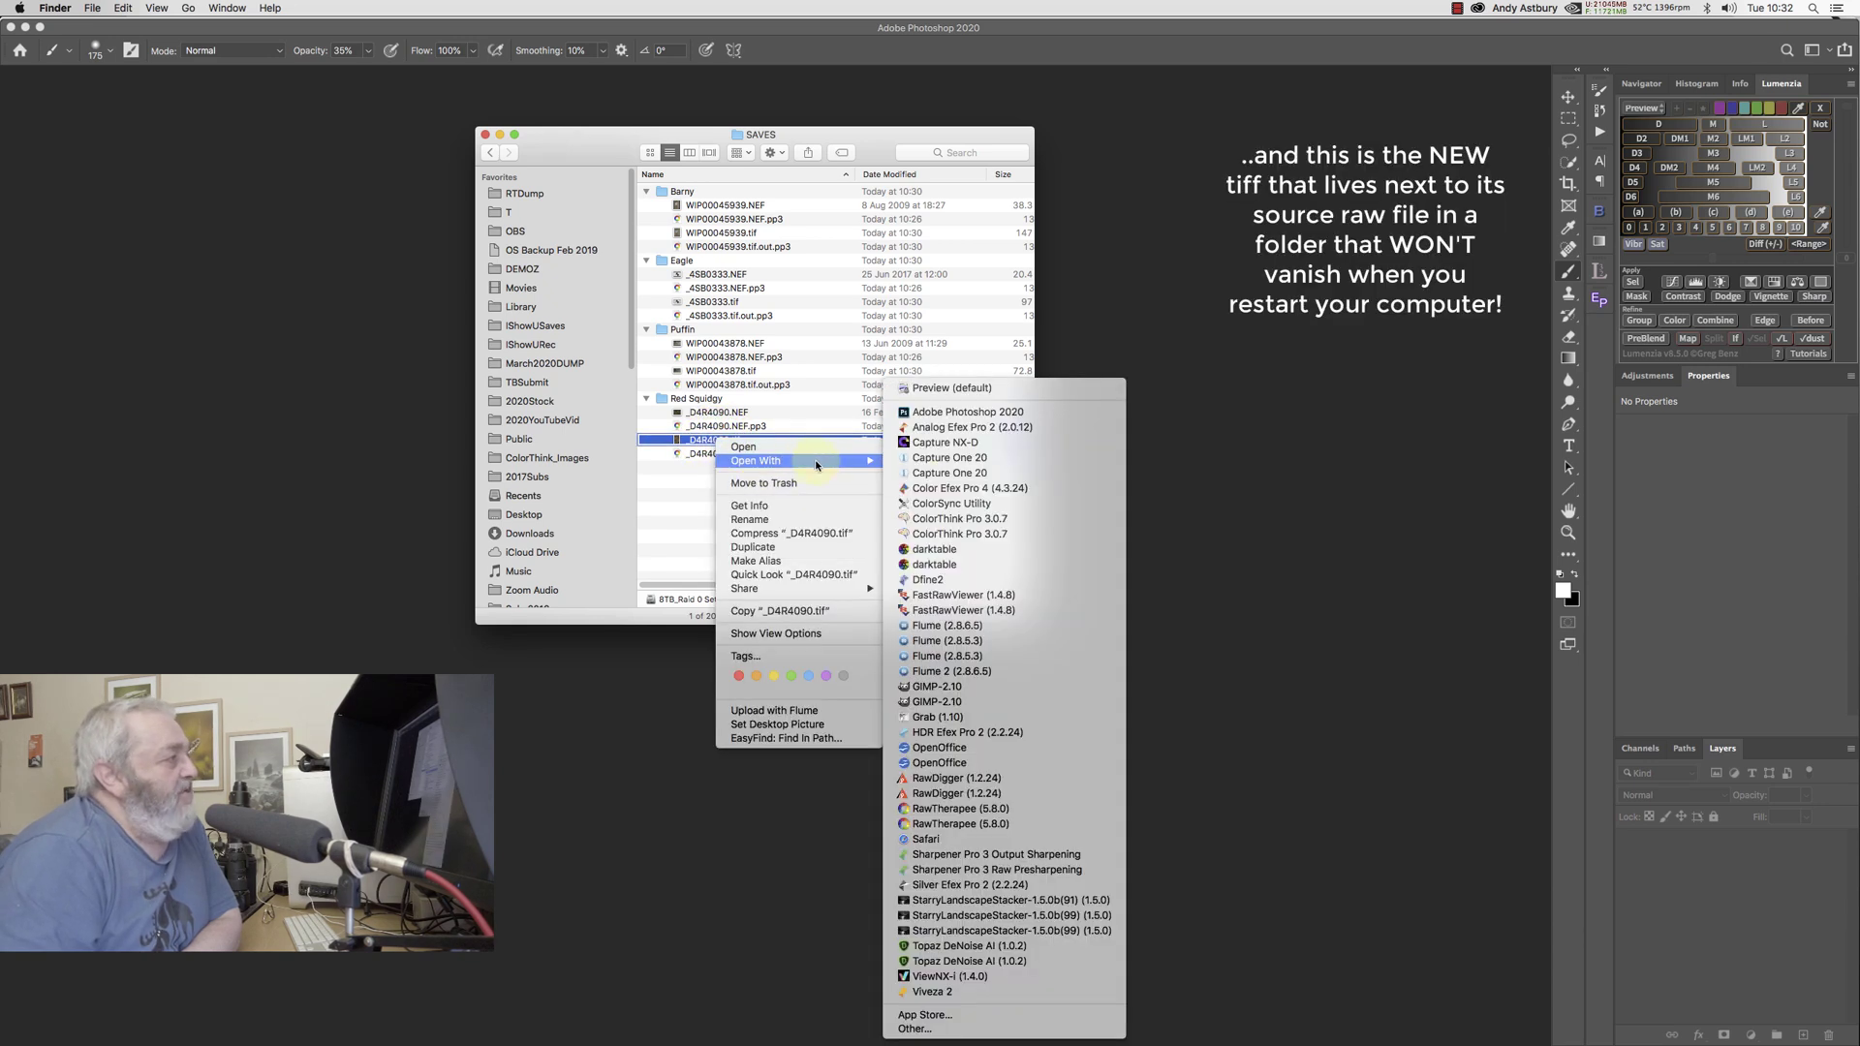
pyautogui.click(953, 420)
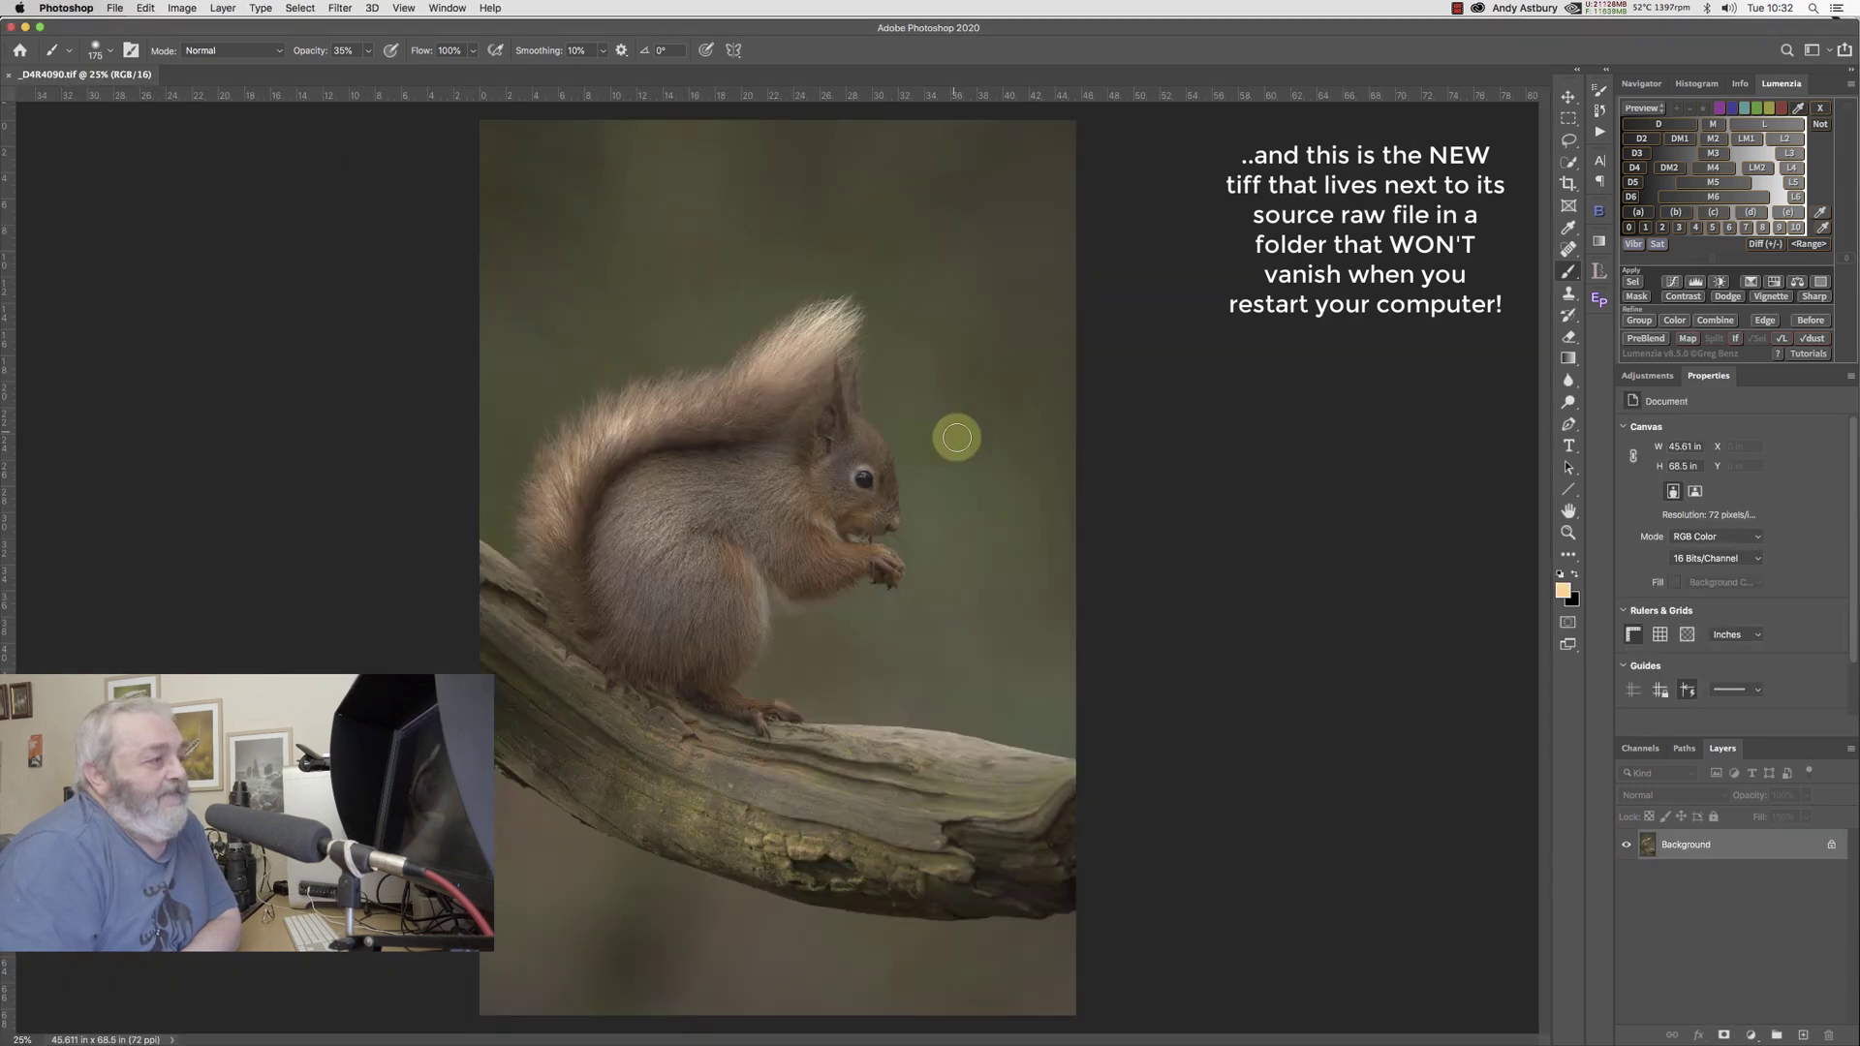
# Step: Copy the RGB luminosity selection to Layer 1, set it to Screen, and add a black mask
pyautogui.click(1638, 749)
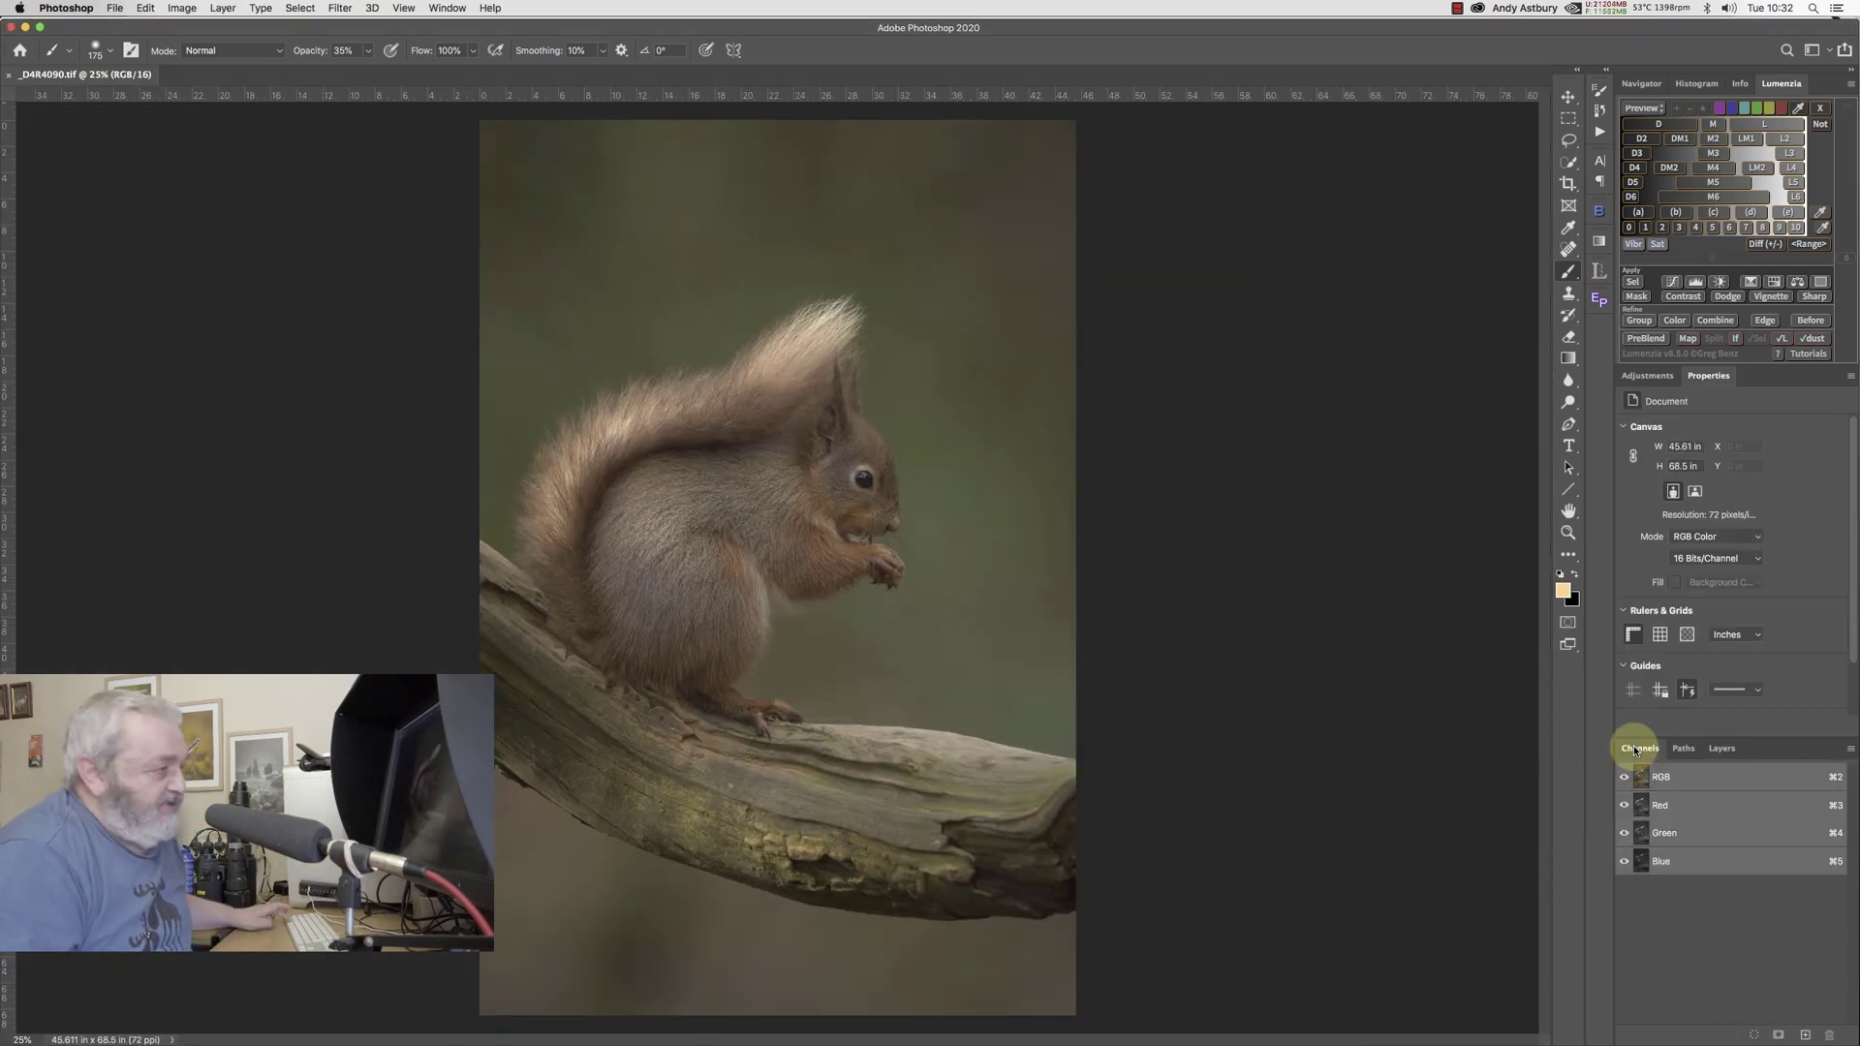
pyautogui.keyDown('super'); pyautogui.click(1641, 778); pyautogui.keyUp('super')
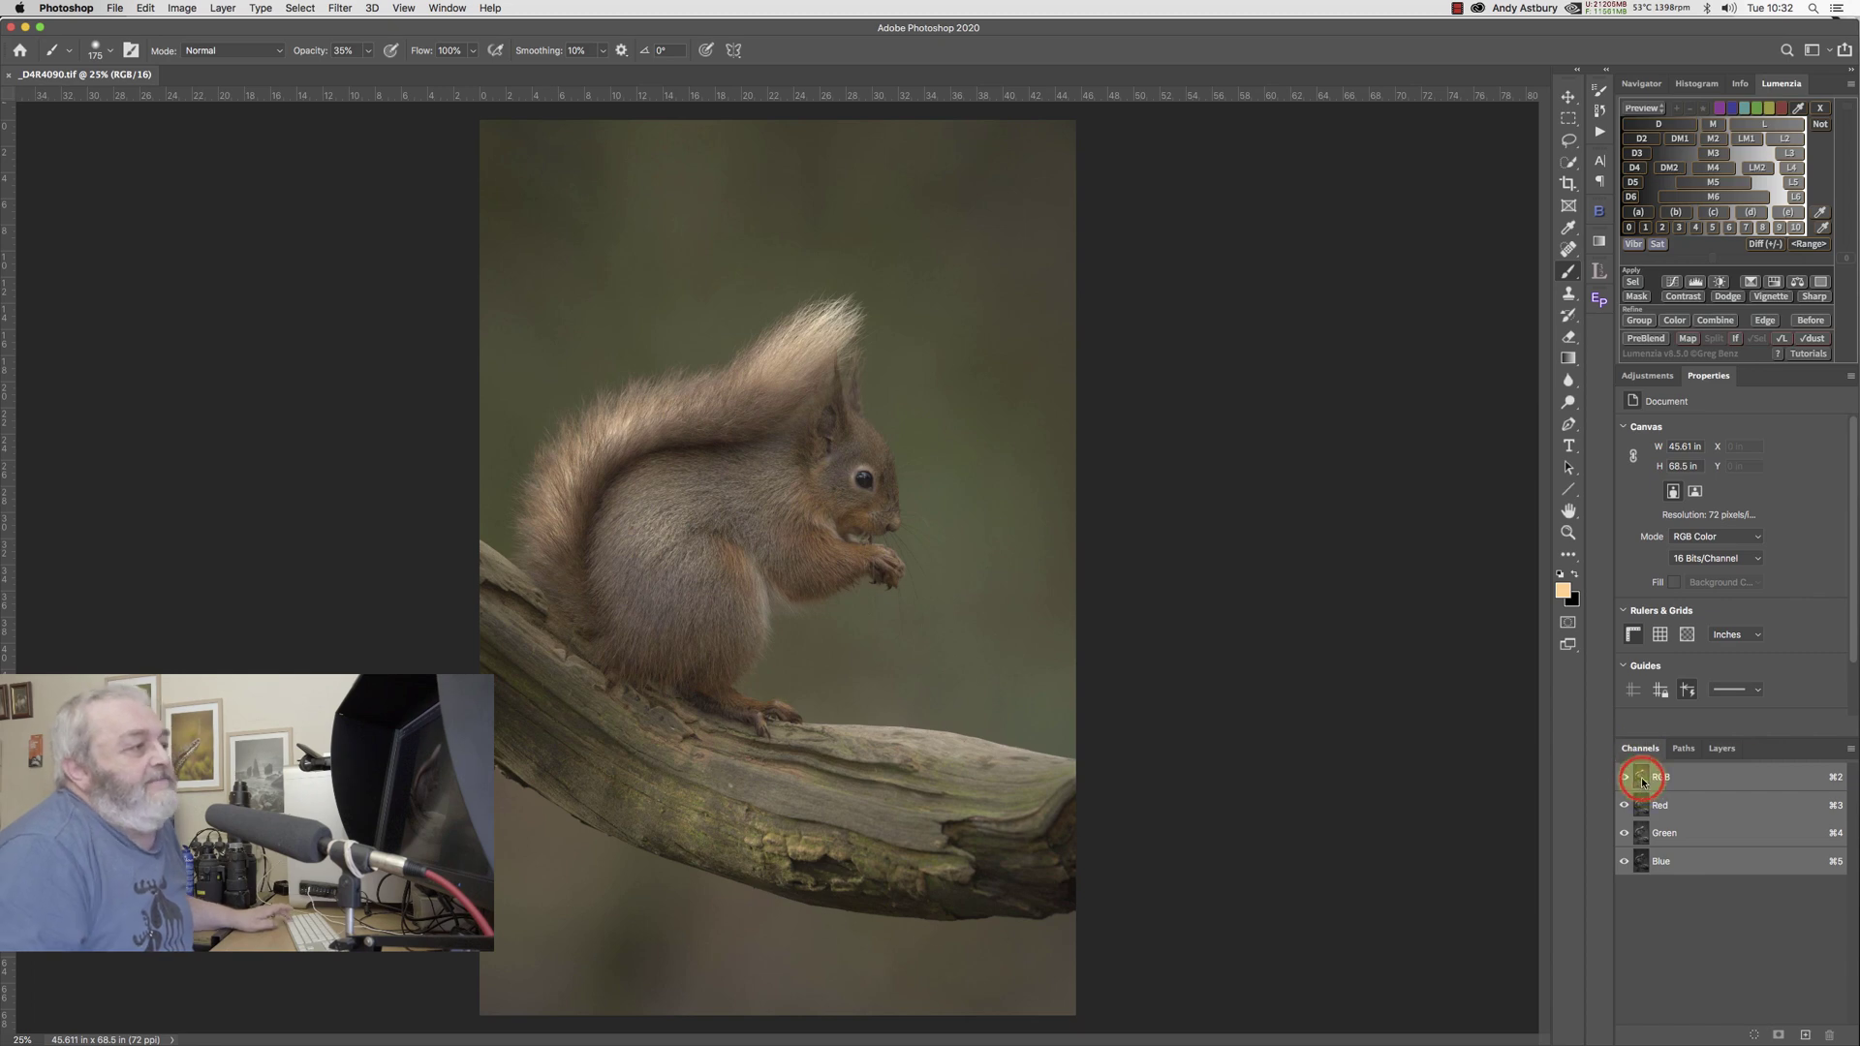
pyautogui.click(1726, 749)
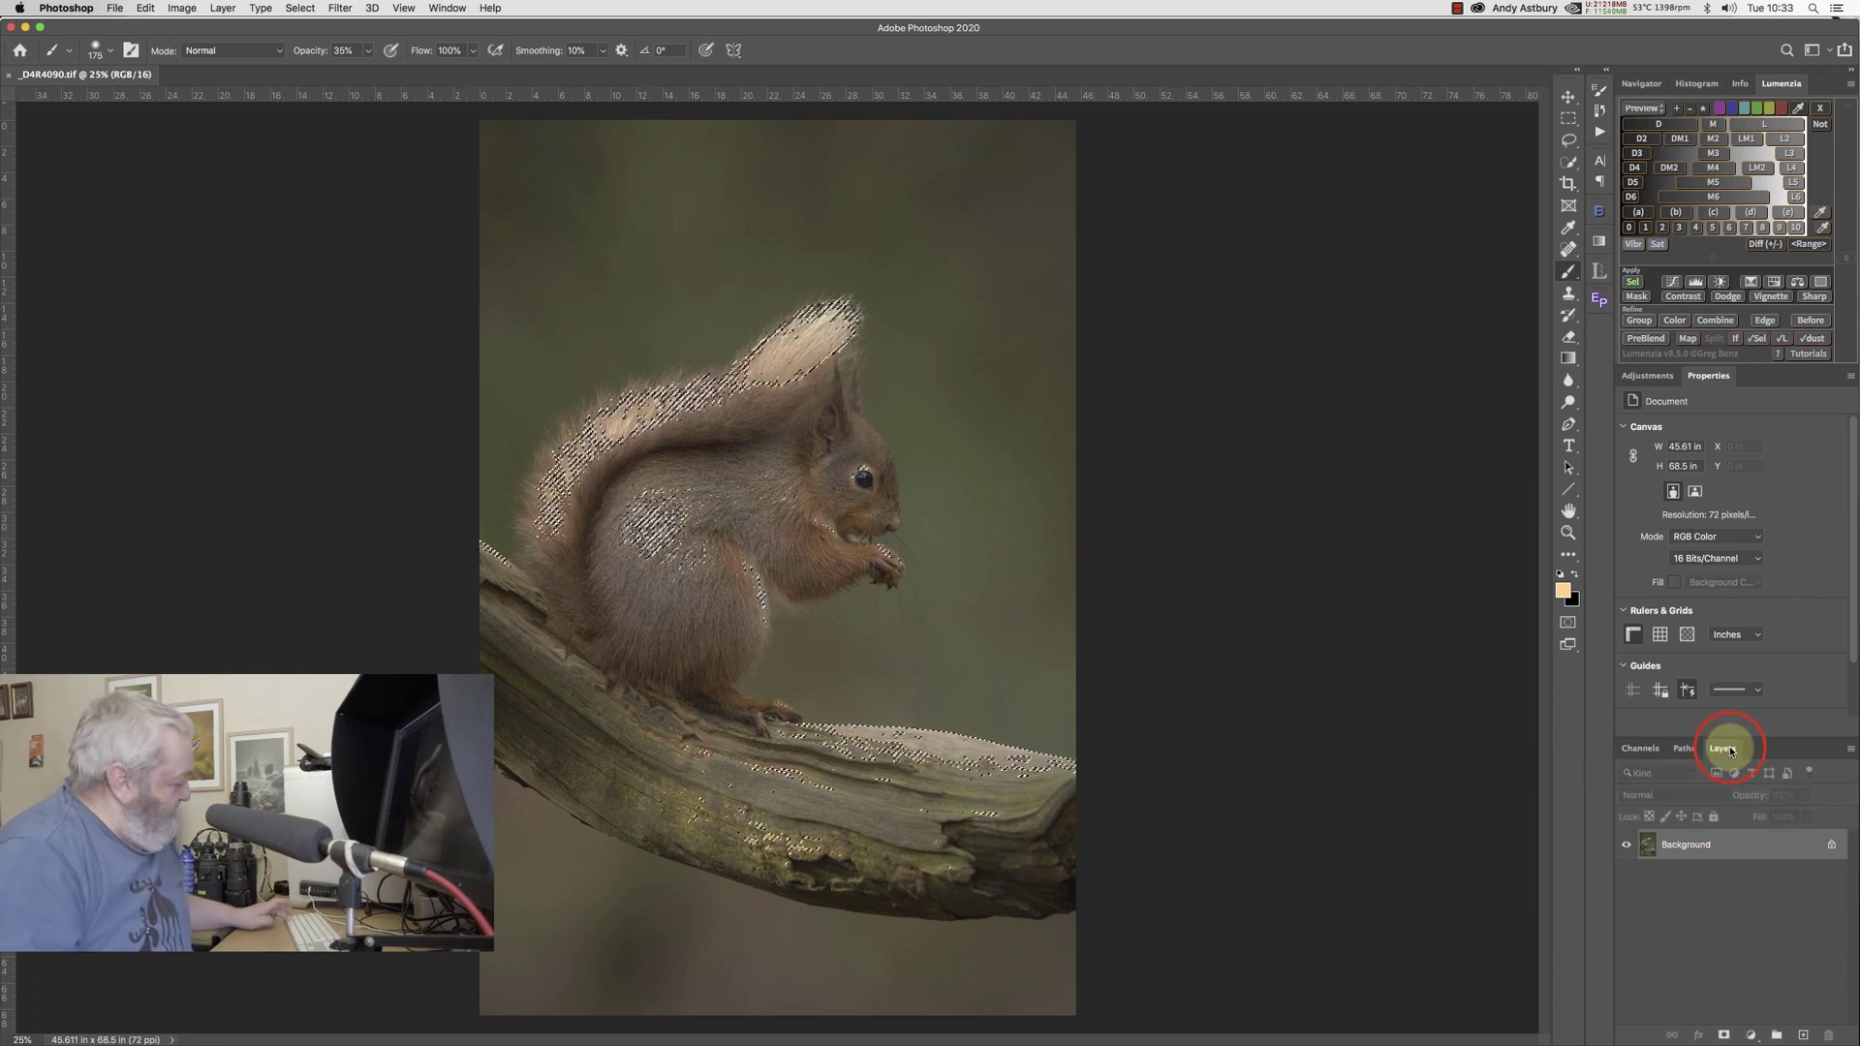
pyautogui.press('super+j')
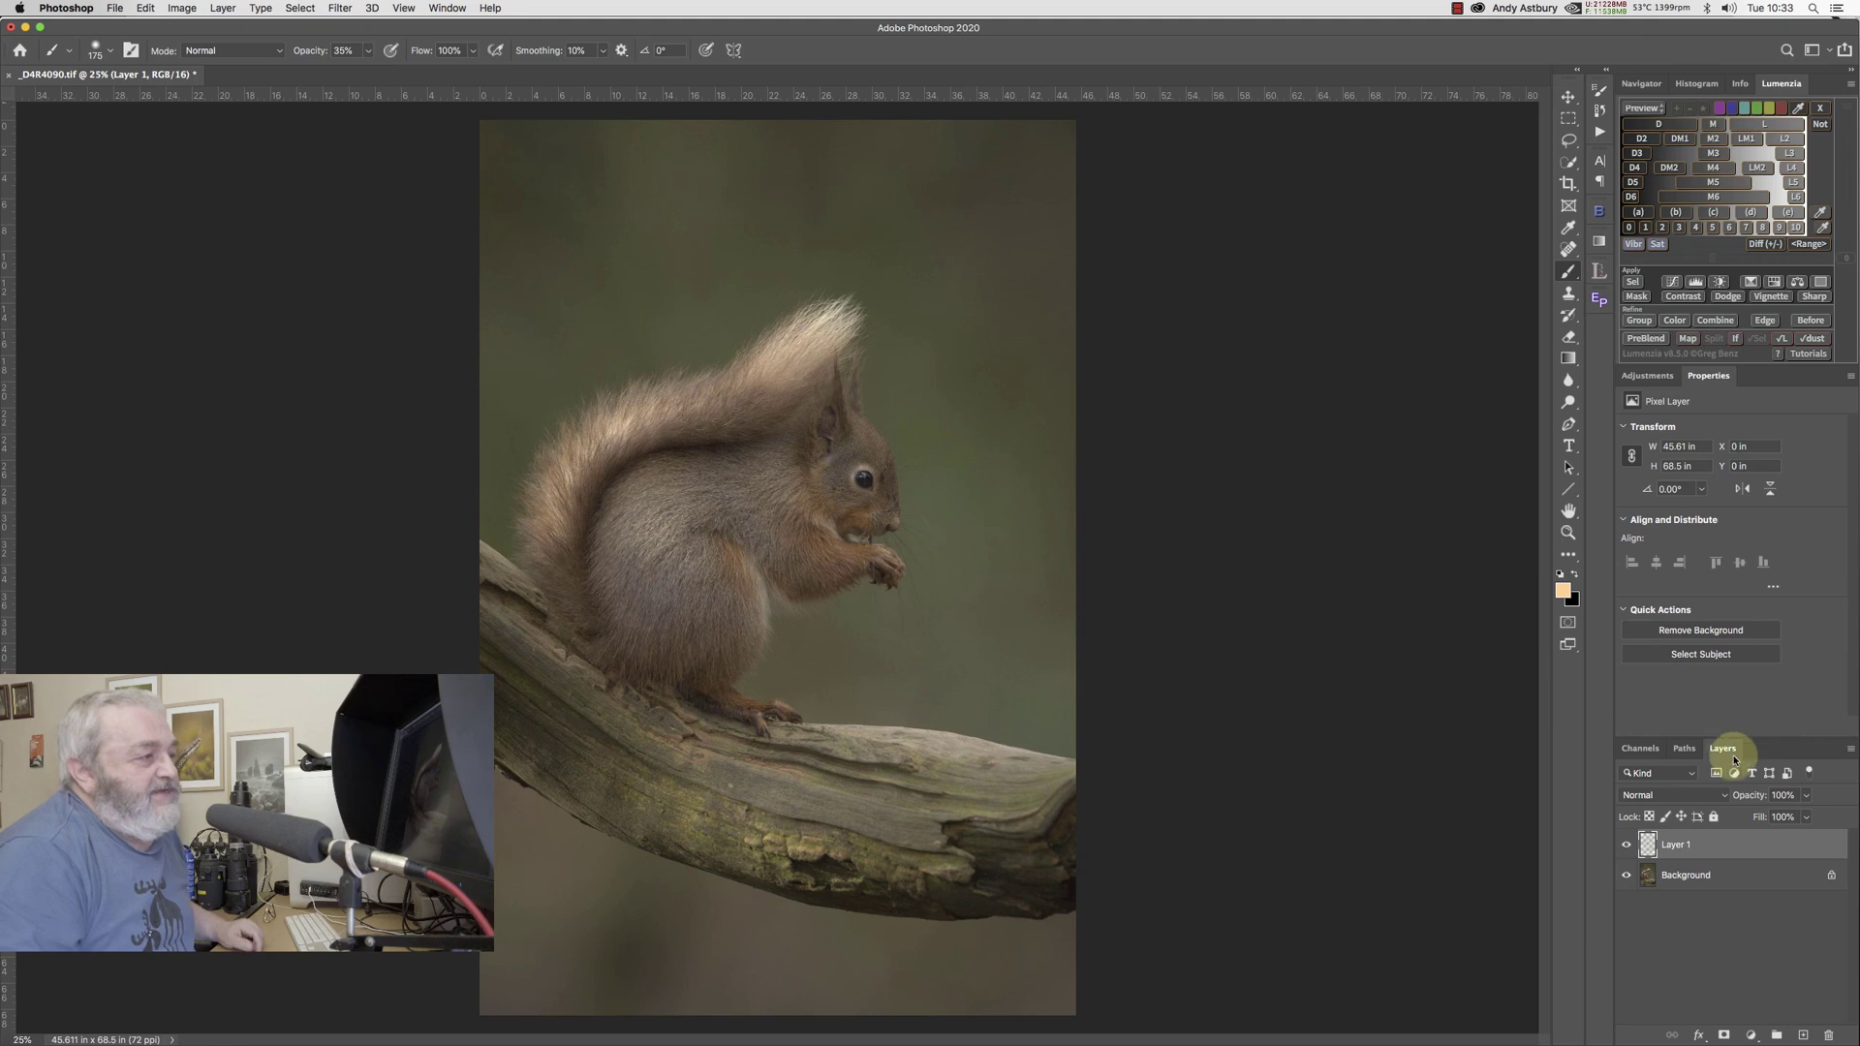
pyautogui.click(1676, 796)
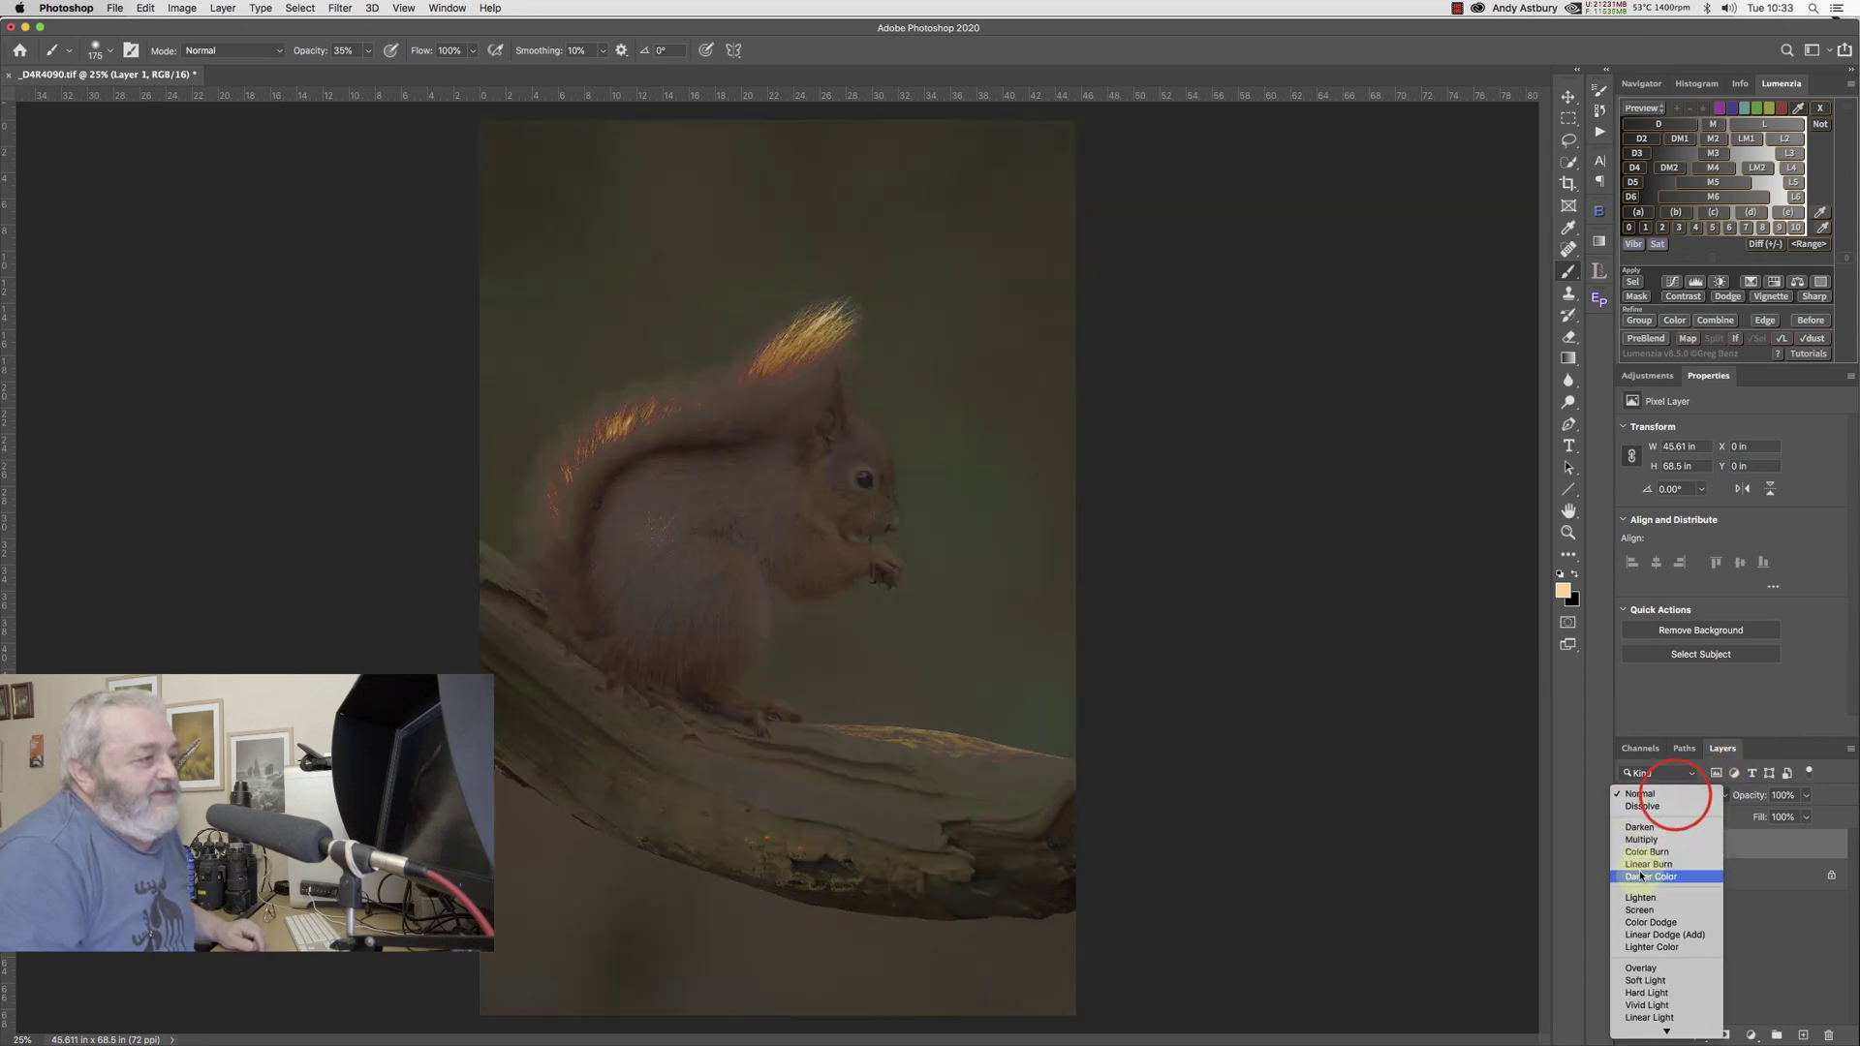
pyautogui.click(1636, 911)
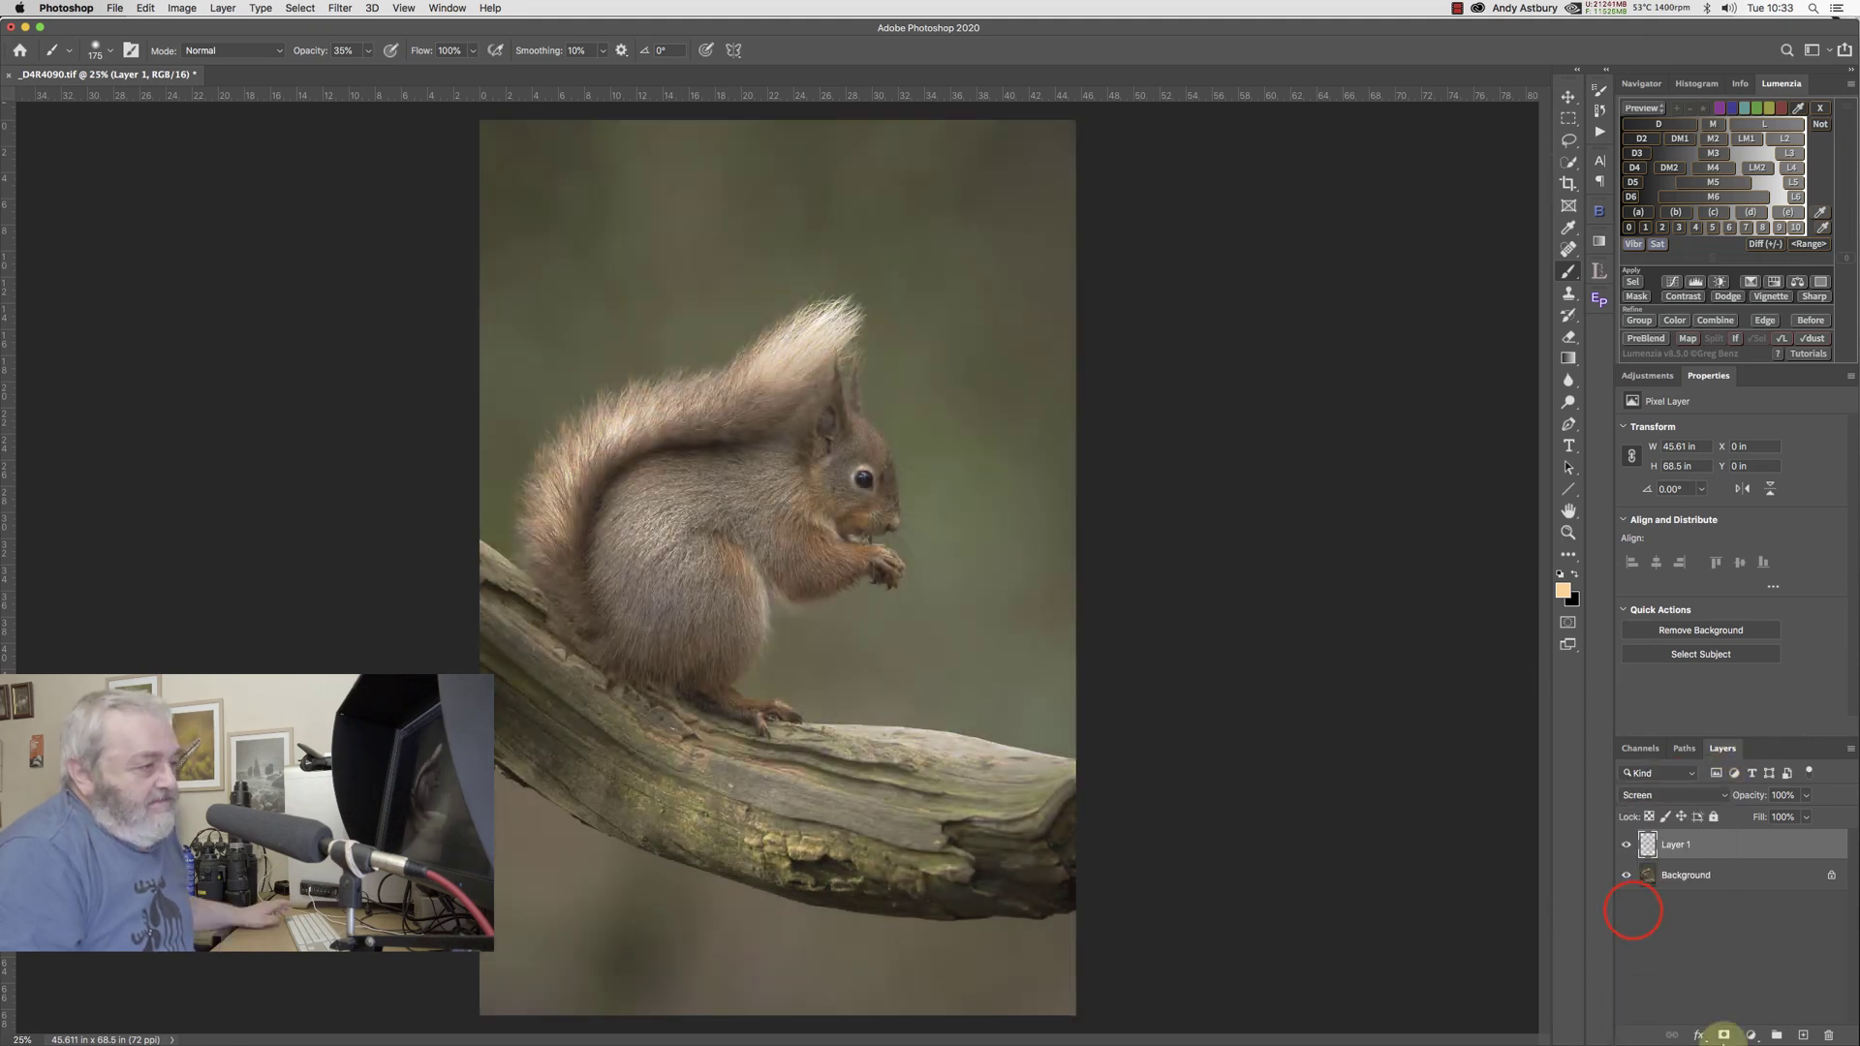
pyautogui.keyDown('alt'); pyautogui.click(1725, 1036); pyautogui.keyUp('alt')
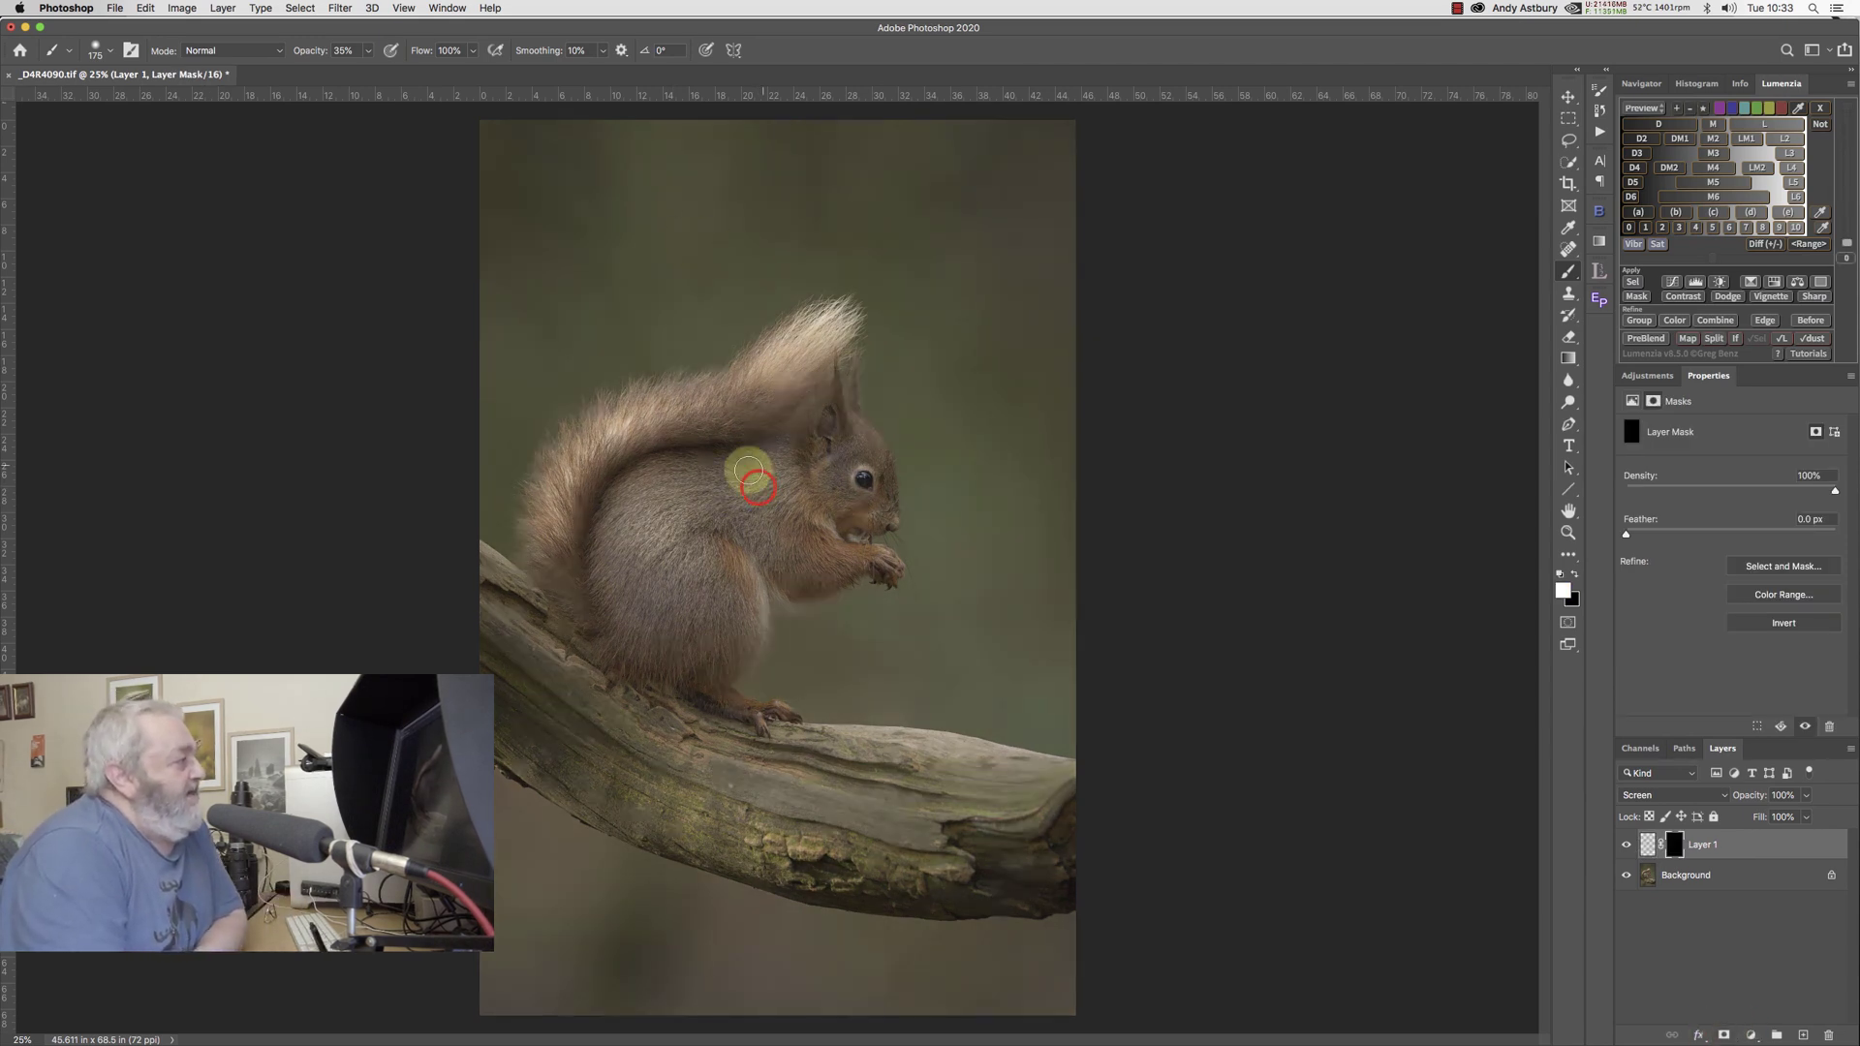
# Step: Paint the mask open over the squirrel's body and tail at 51% opacity, feathering it 10.1 px
pyautogui.moveTo(752, 471)
pyautogui.mouseDown()
pyautogui.moveTo(668, 499)
pyautogui.moveTo(760, 523)
pyautogui.moveTo(672, 569)
pyautogui.moveTo(610, 556)
pyautogui.moveTo(651, 612)
pyautogui.moveTo(707, 586)
pyautogui.moveTo(652, 553)
pyautogui.mouseUp()
pyautogui.click(369, 59)
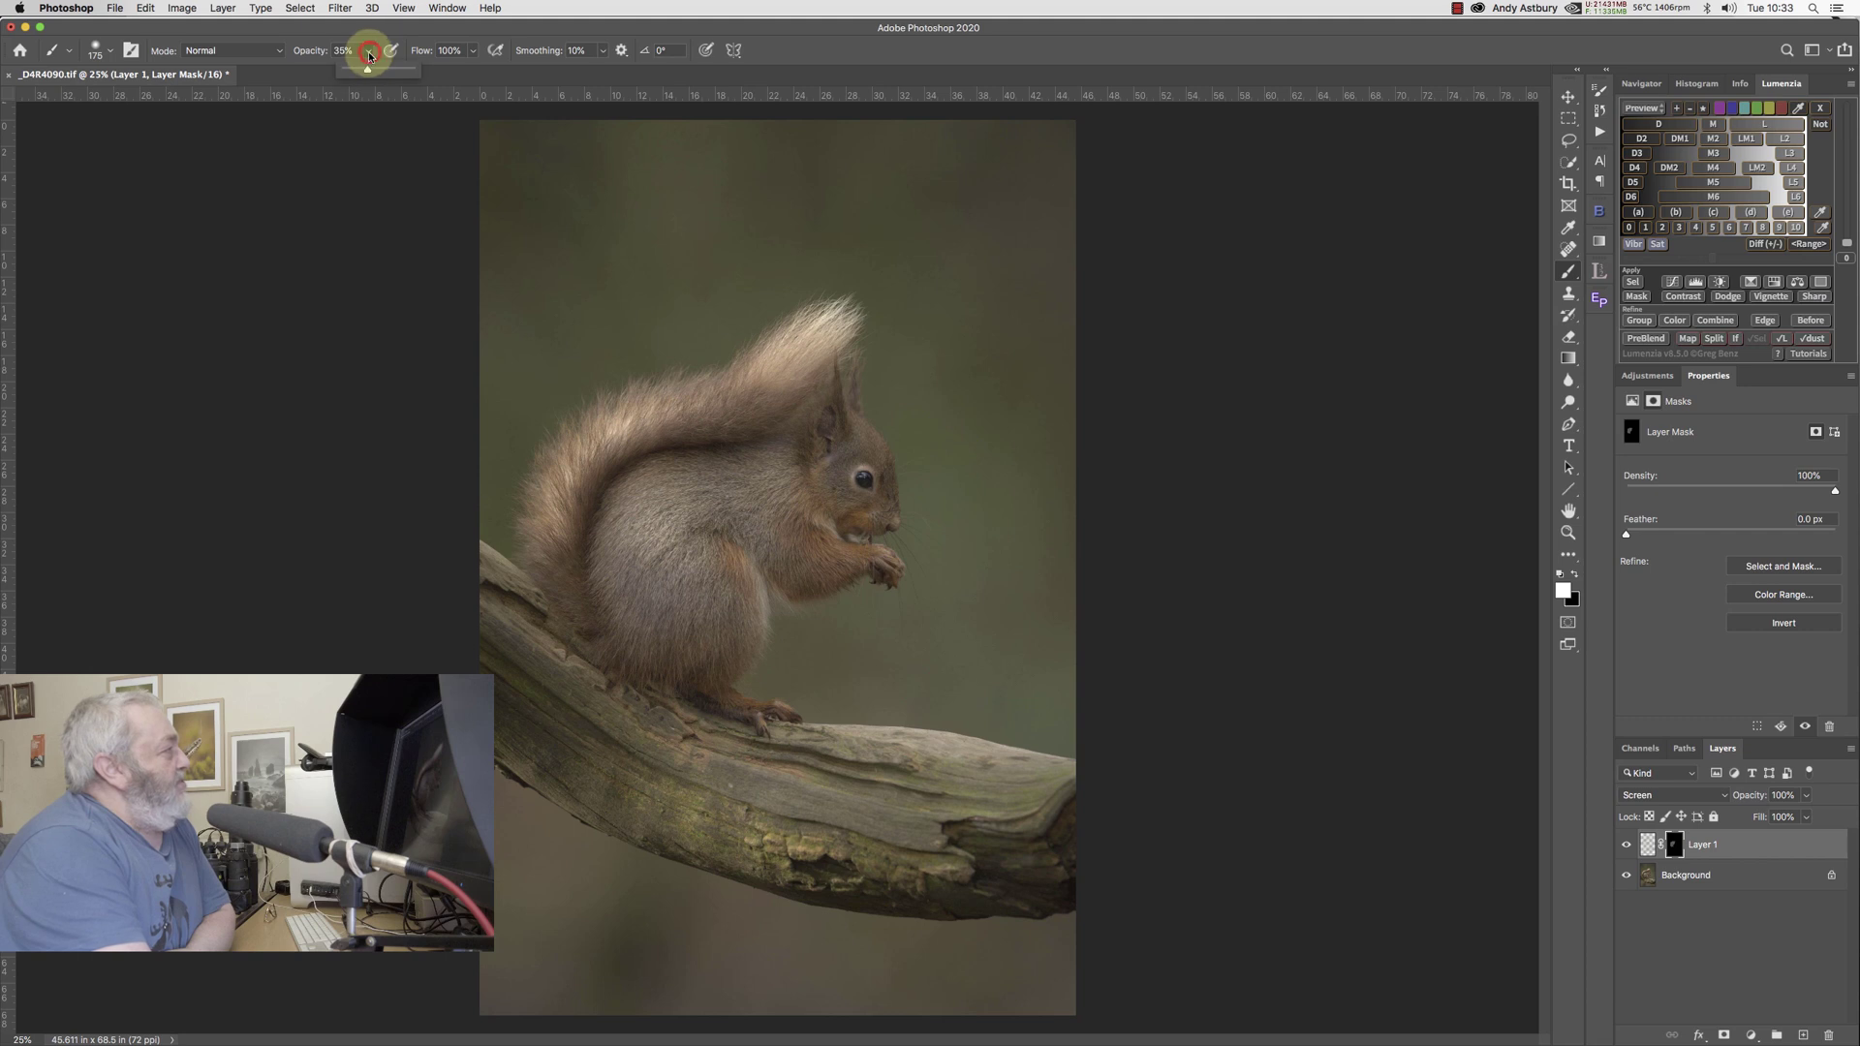
pyautogui.moveTo(369, 66); pyautogui.dragTo(381, 77)
pyautogui.moveTo(778, 464)
pyautogui.mouseDown()
pyautogui.moveTo(695, 457)
pyautogui.moveTo(624, 498)
pyautogui.moveTo(846, 467)
pyautogui.moveTo(852, 506)
pyautogui.moveTo(861, 472)
pyautogui.moveTo(812, 417)
pyautogui.moveTo(775, 486)
pyautogui.moveTo(679, 517)
pyautogui.moveTo(699, 617)
pyautogui.mouseUp()
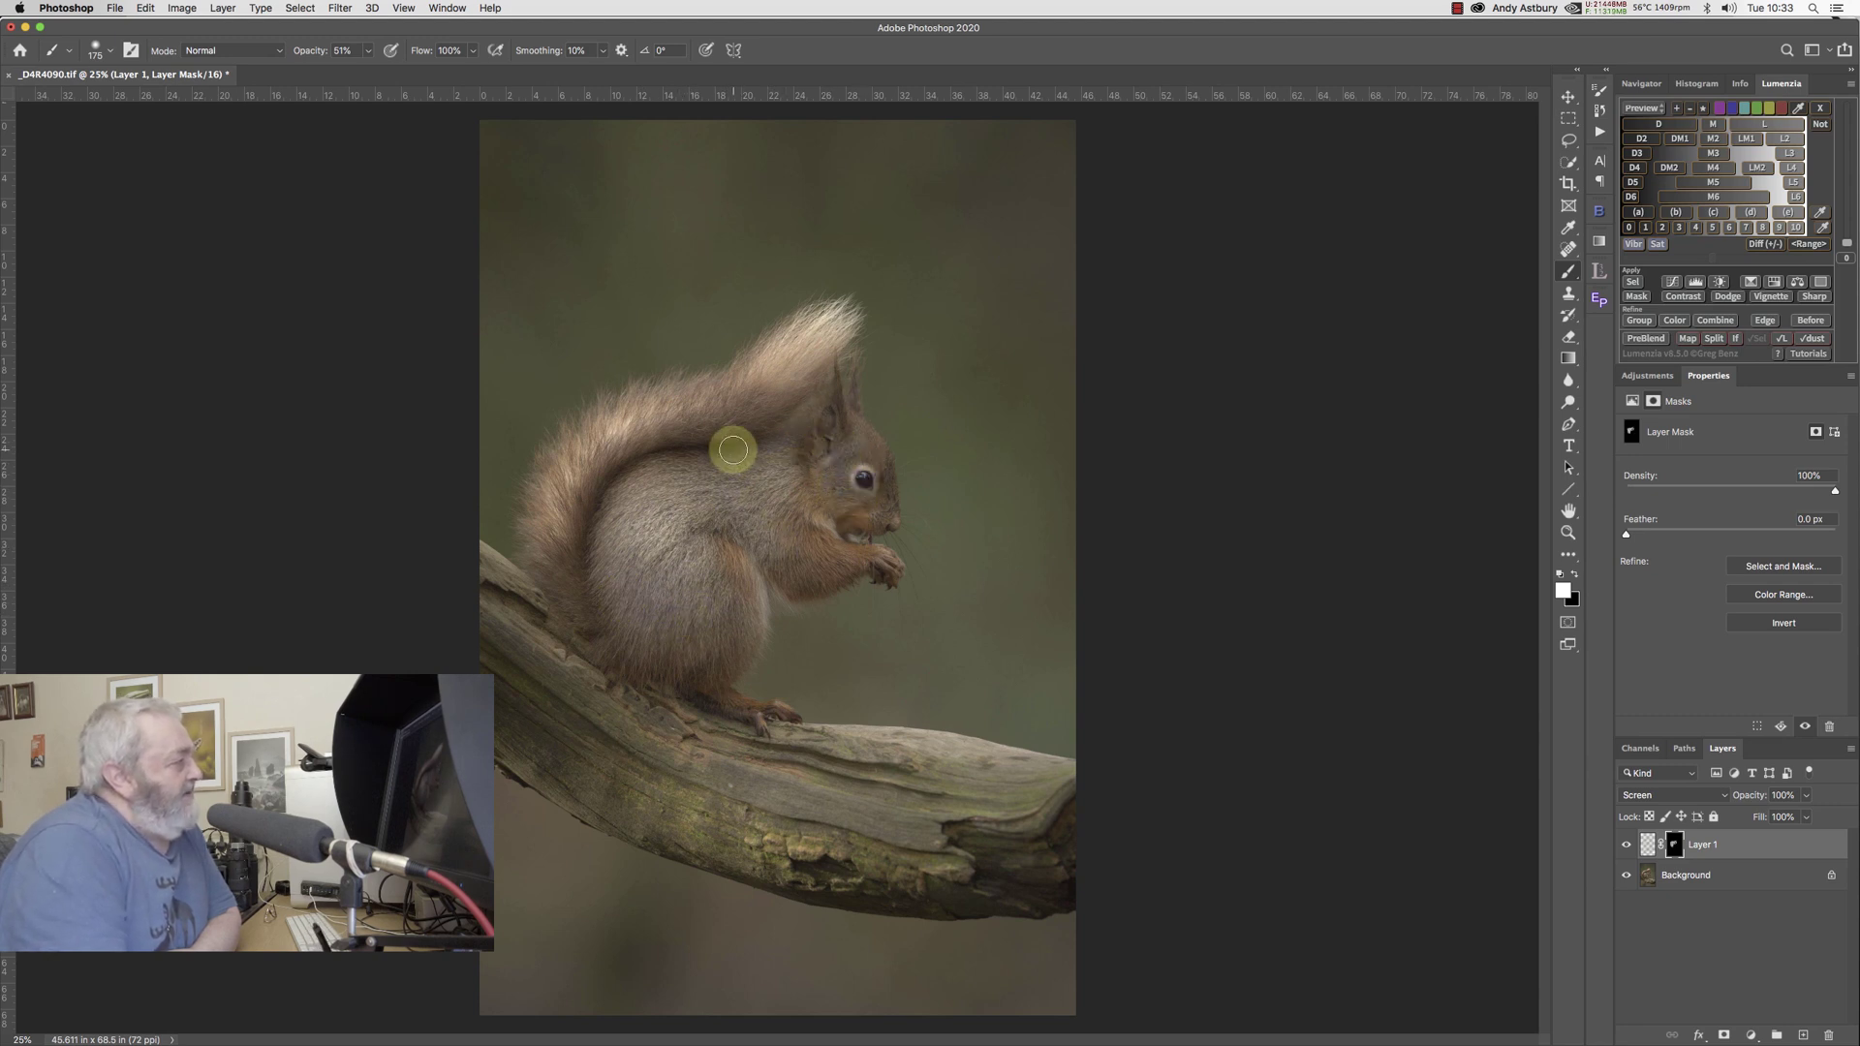
pyautogui.click(767, 392)
pyautogui.moveTo(698, 423)
pyautogui.mouseDown()
pyautogui.moveTo(789, 401)
pyautogui.moveTo(736, 436)
pyautogui.moveTo(682, 428)
pyautogui.moveTo(627, 452)
pyautogui.moveTo(586, 513)
pyautogui.mouseUp()
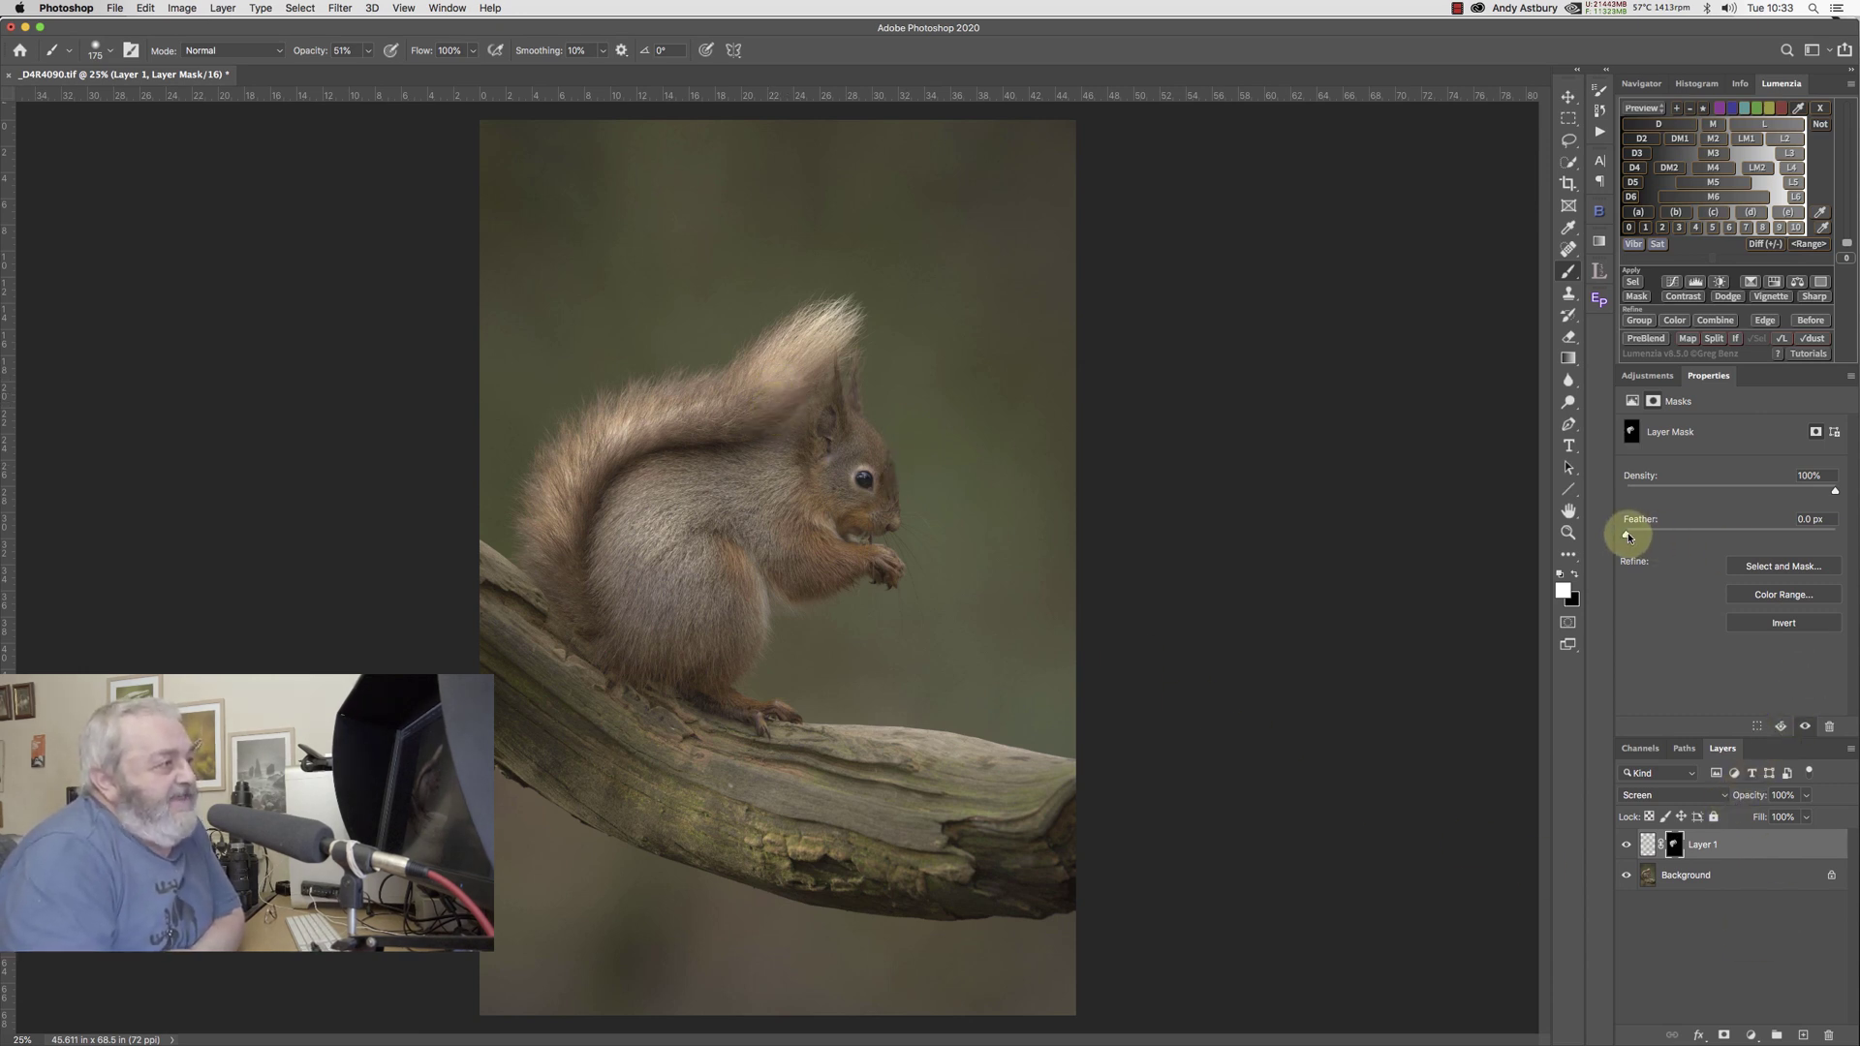
pyautogui.moveTo(1628, 538); pyautogui.dragTo(1711, 538)
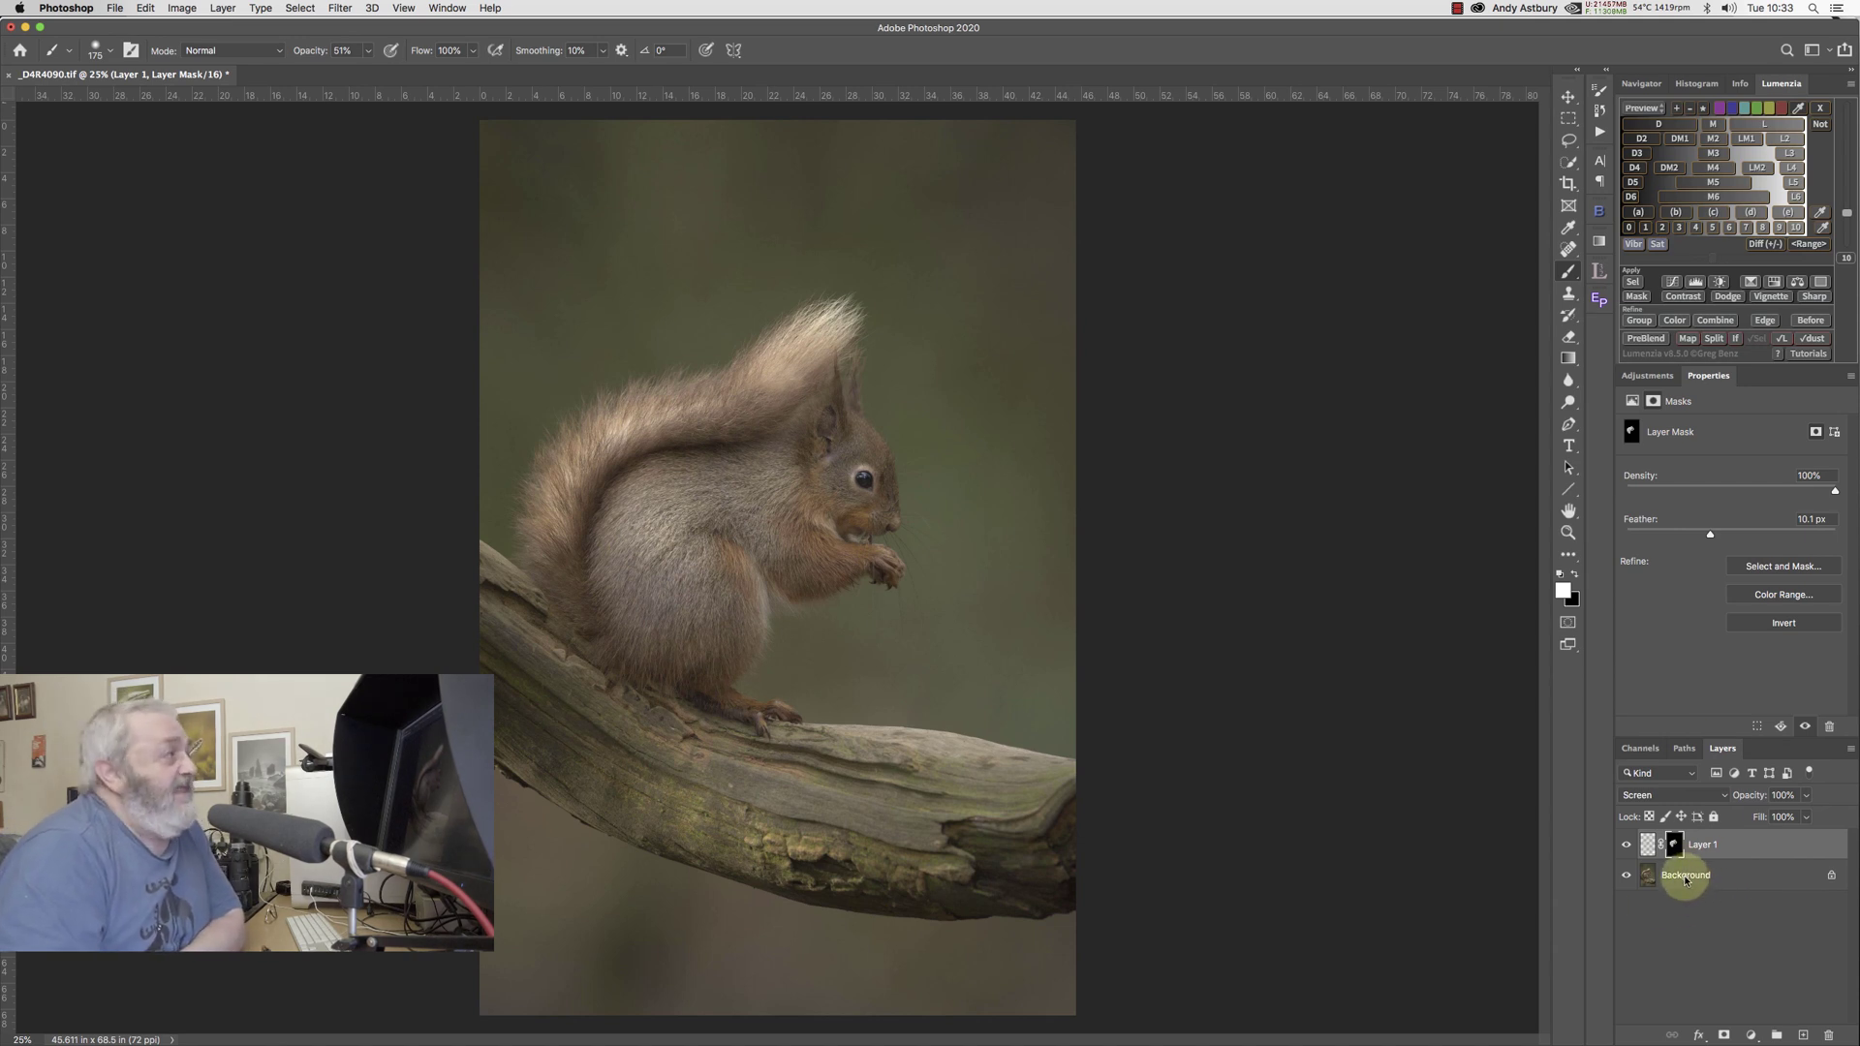
# Step: Save the edited TIFF over the original, accepting the TIFF options
pyautogui.click(114, 9)
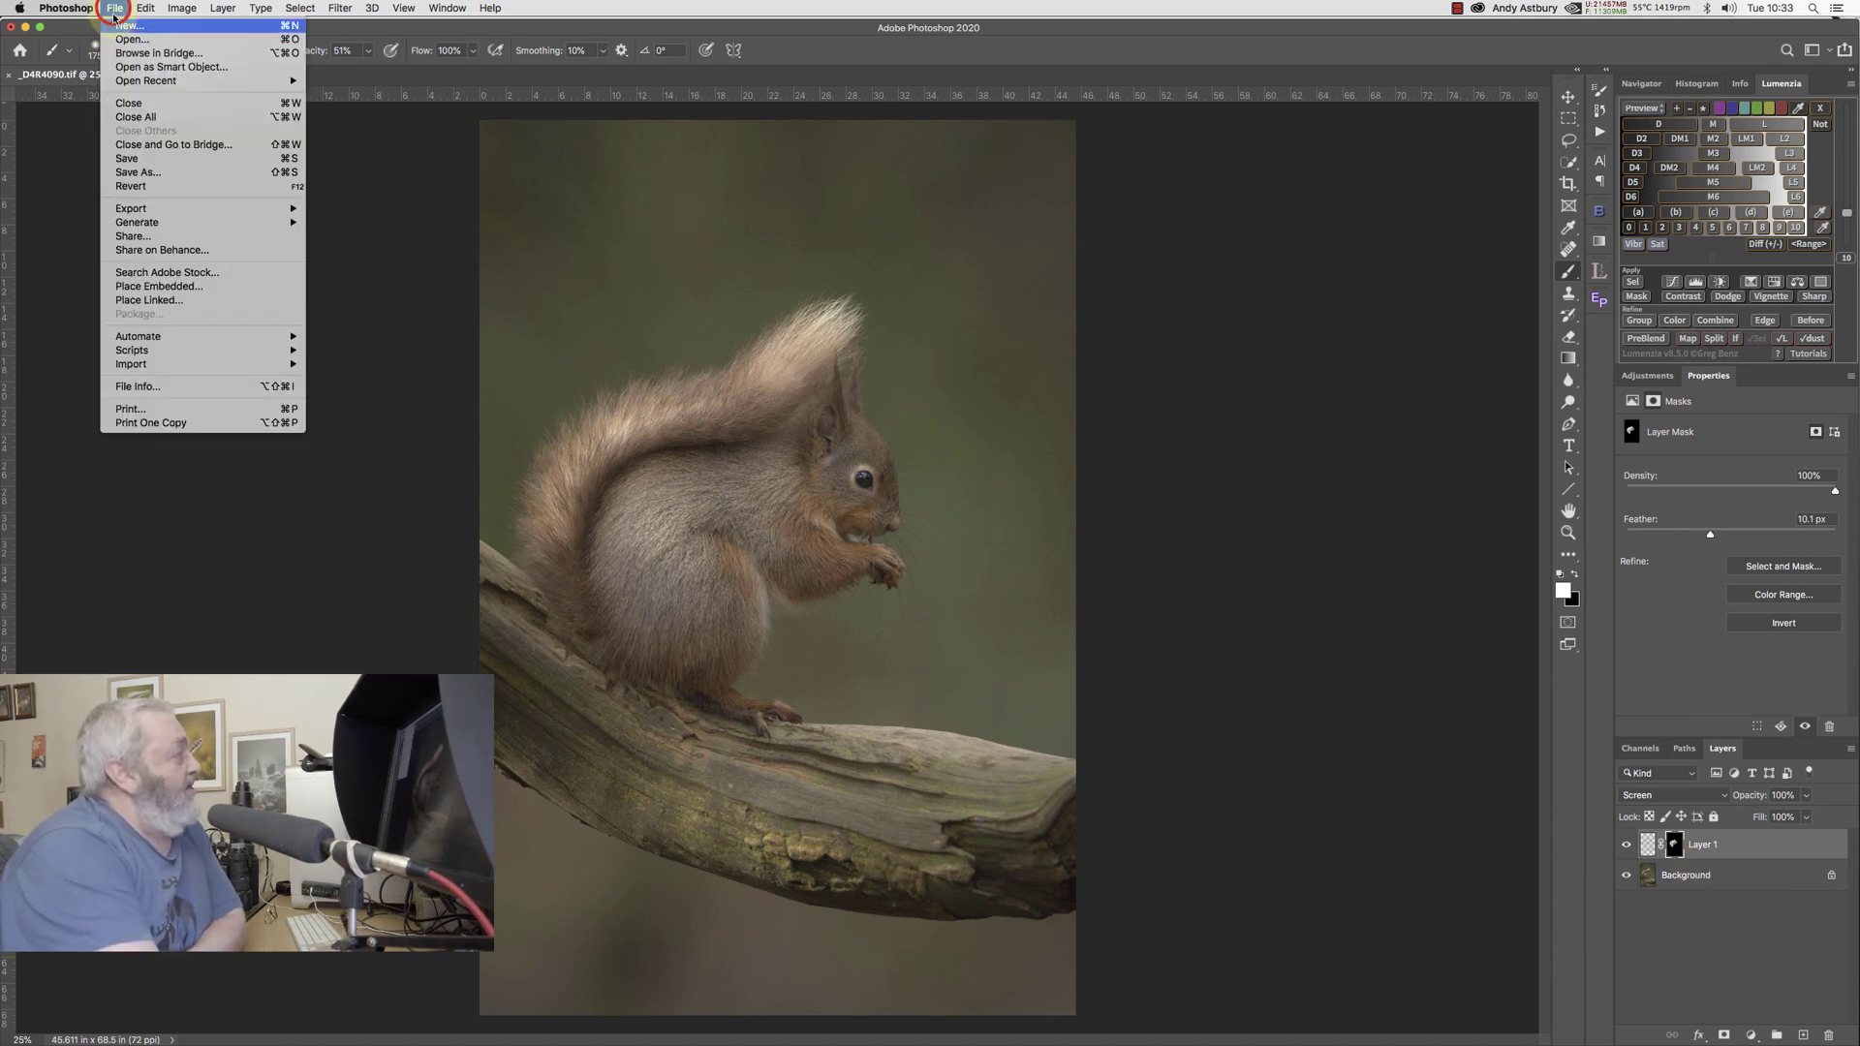
pyautogui.click(126, 161)
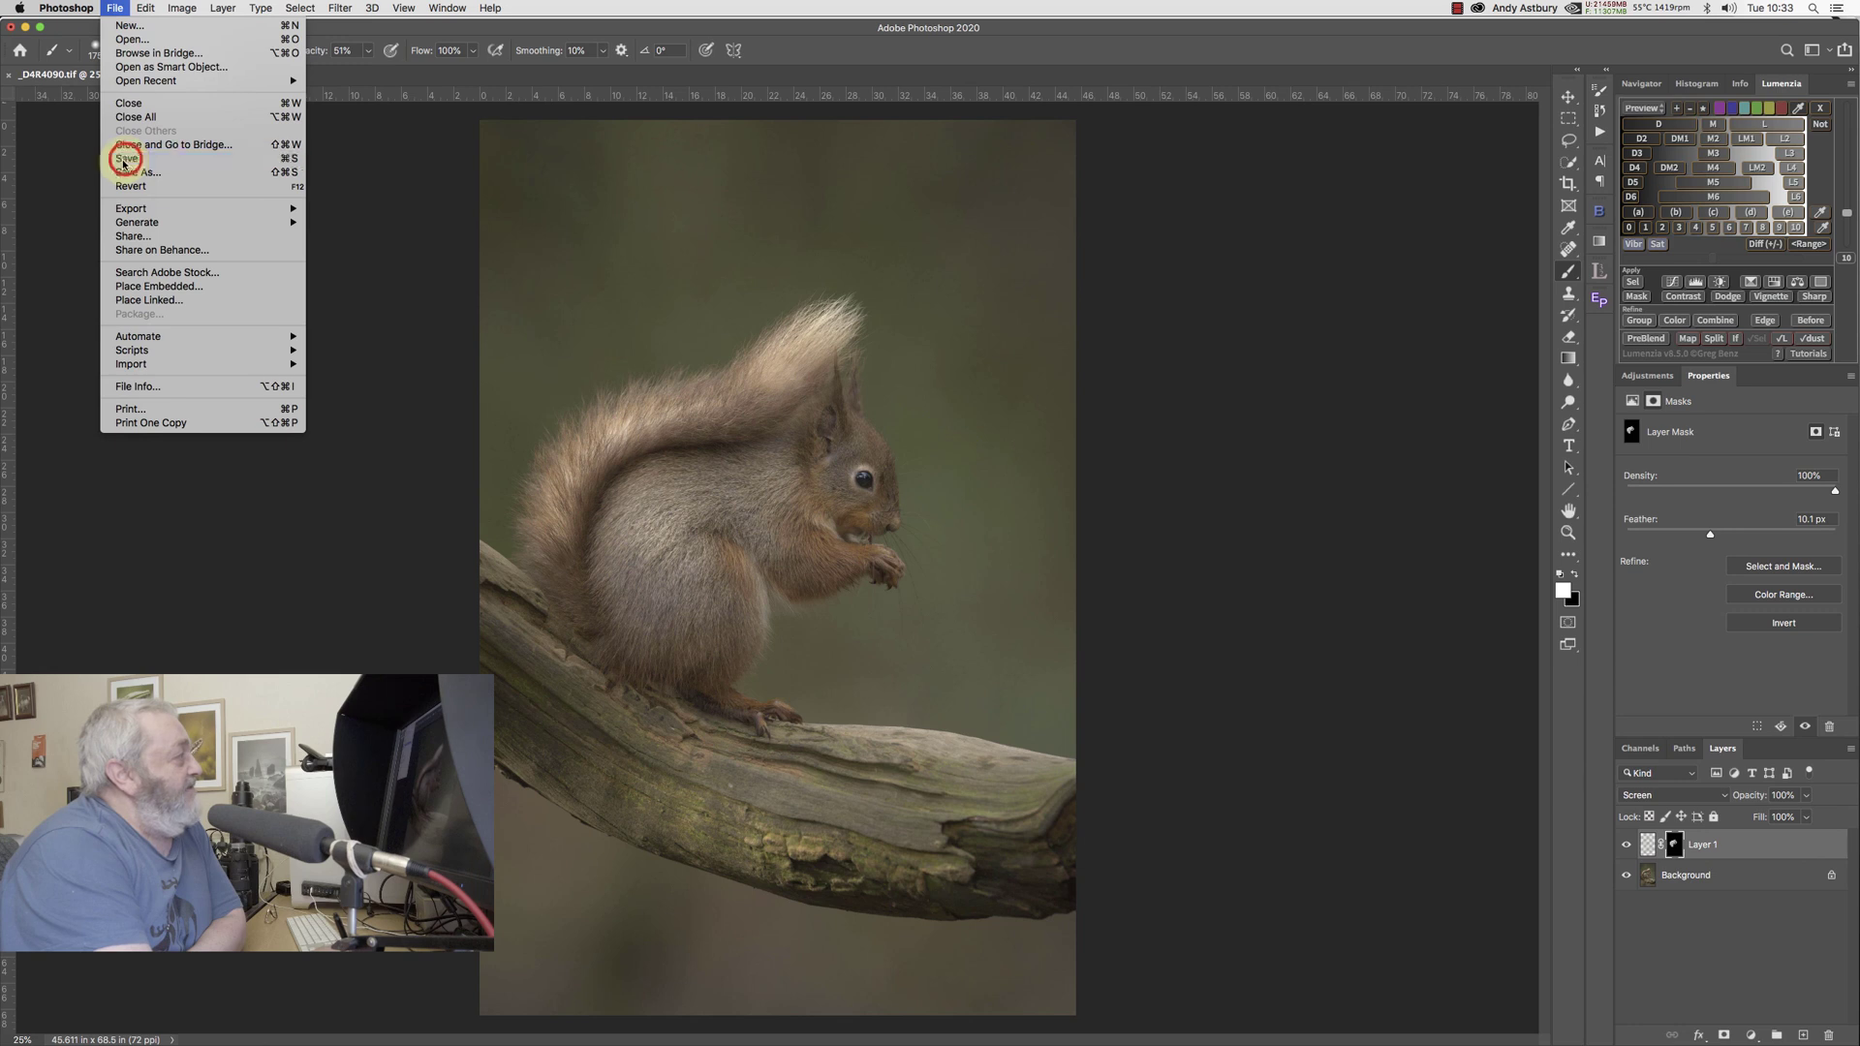
pyautogui.press('Return')
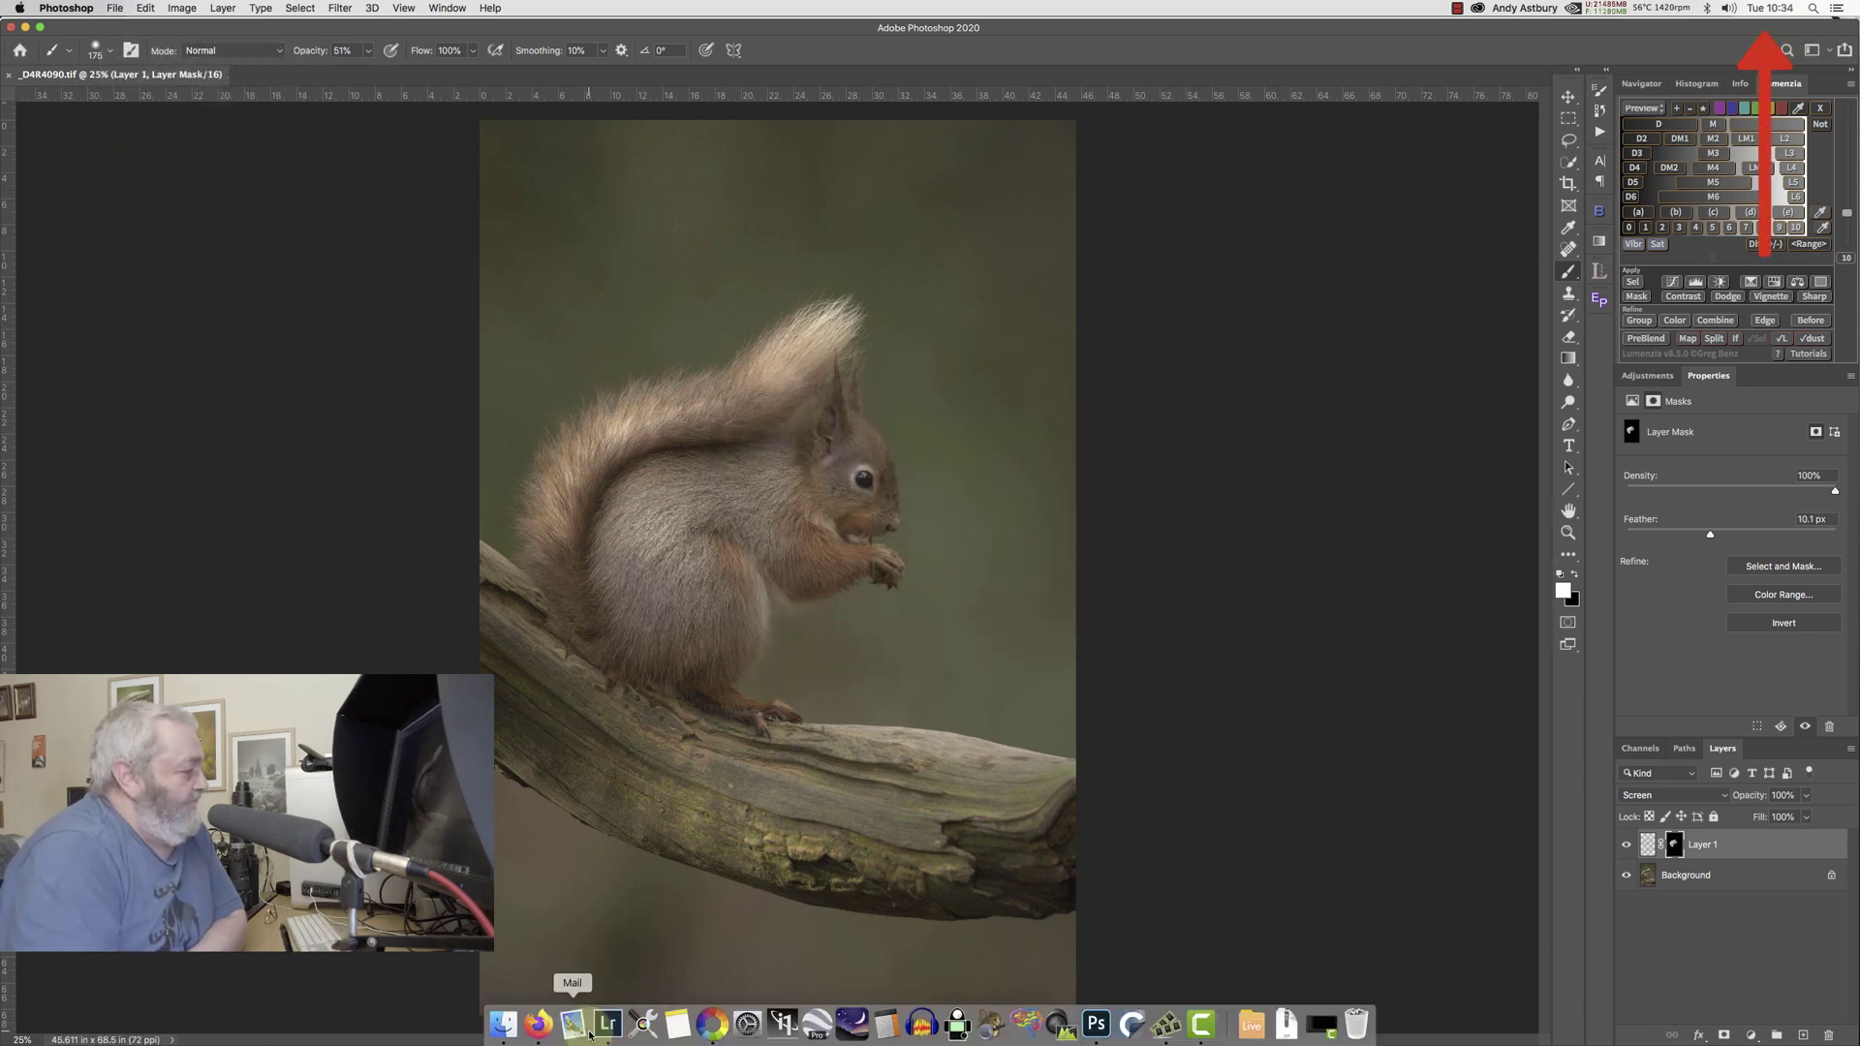
# Step: Bring Finder's SAVES window forward to show _D4R4090.tif modified at 10:34 in Red Squidgy
pyautogui.click(503, 1025)
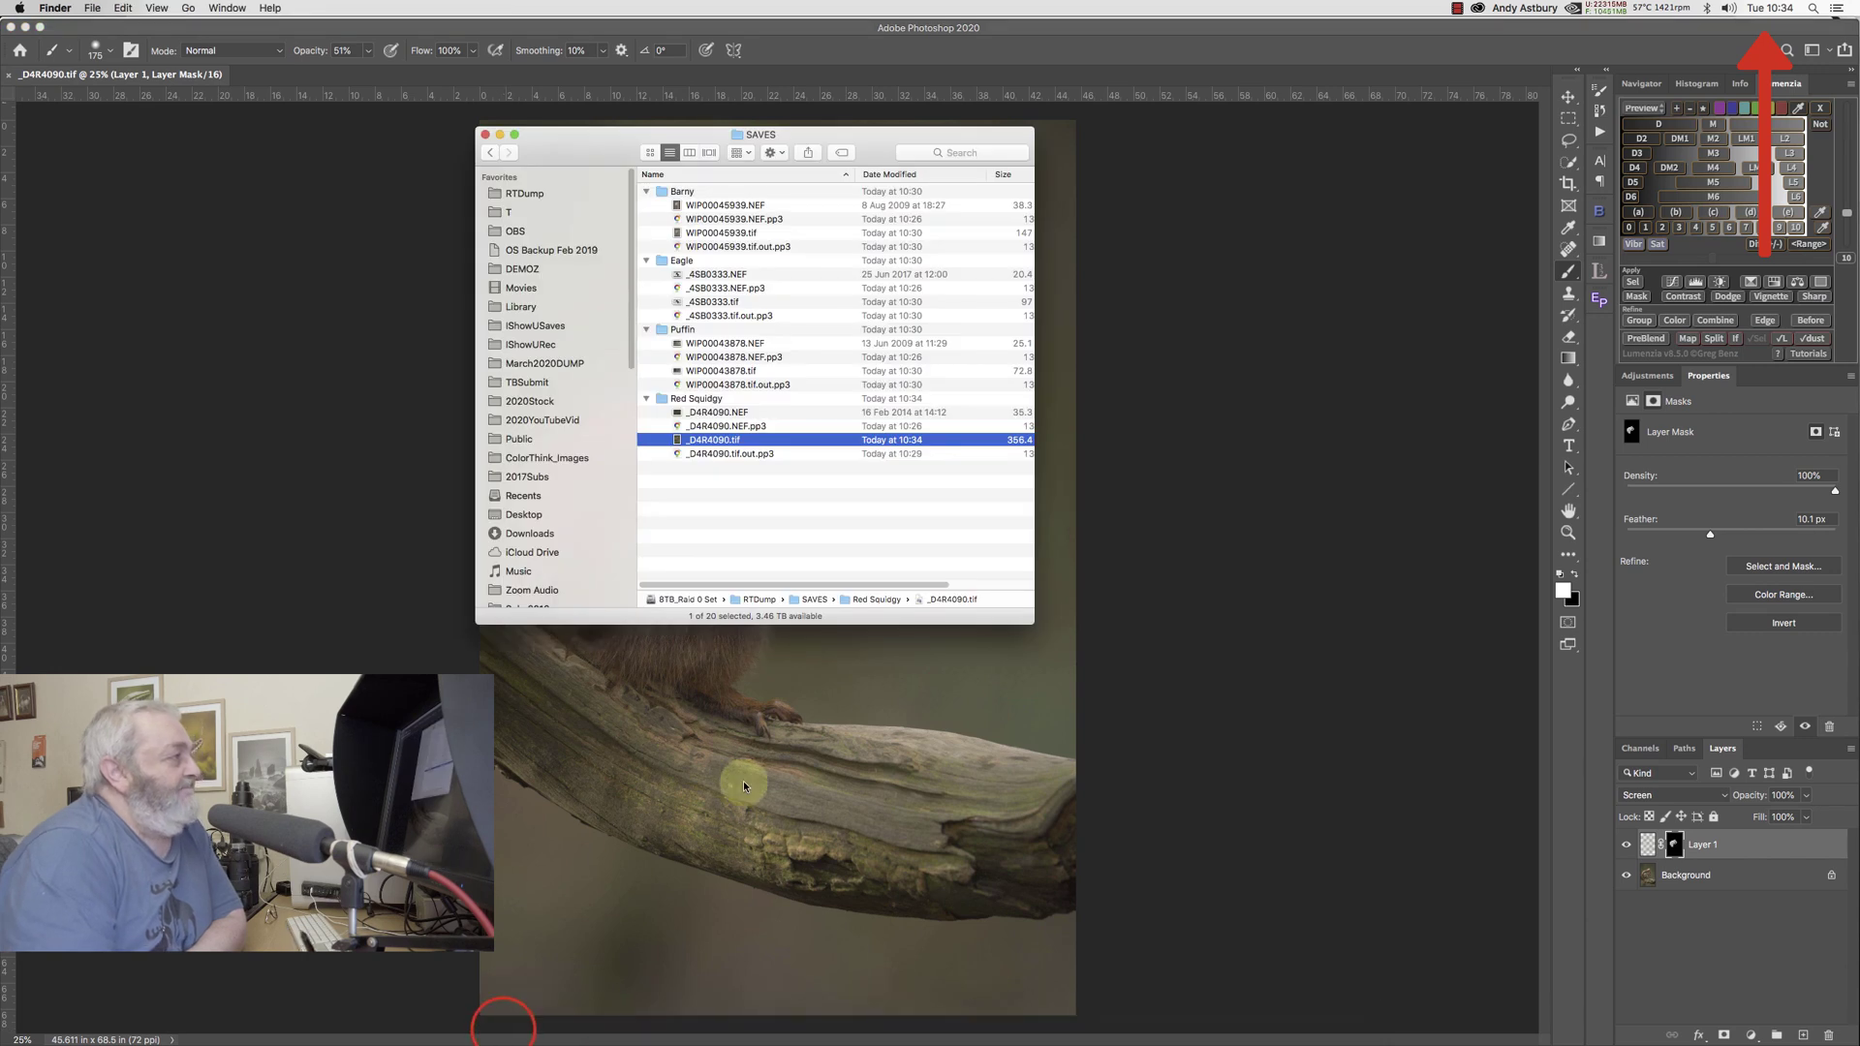